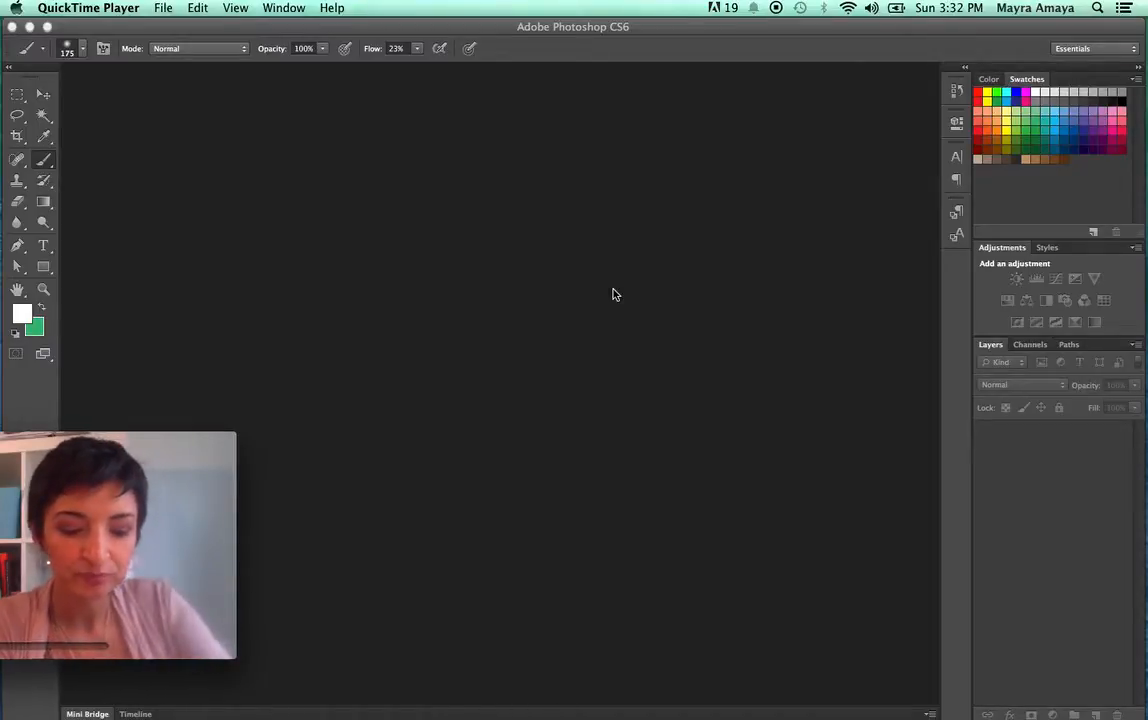
Switch to Chrome and examine the "Manimals" 1993 portrait gallery, including an enlarged view of the Year of the Tiger portrait.
key("super+Tab")
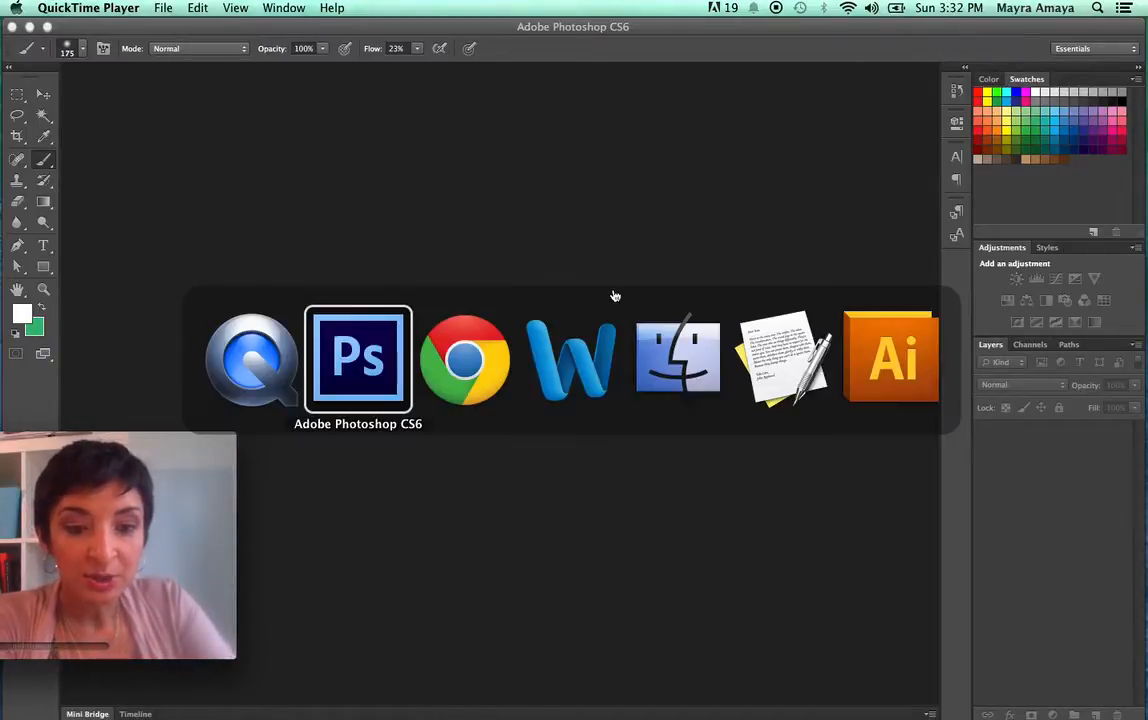
key("super+Tab")
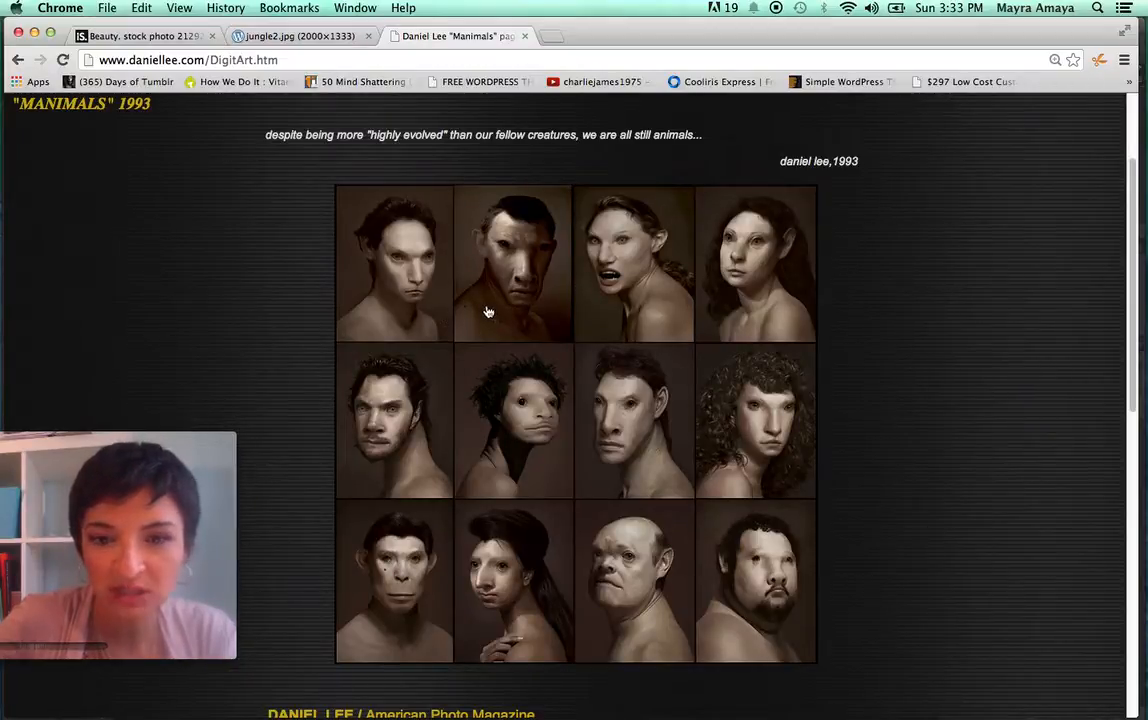
left_click(620, 312)
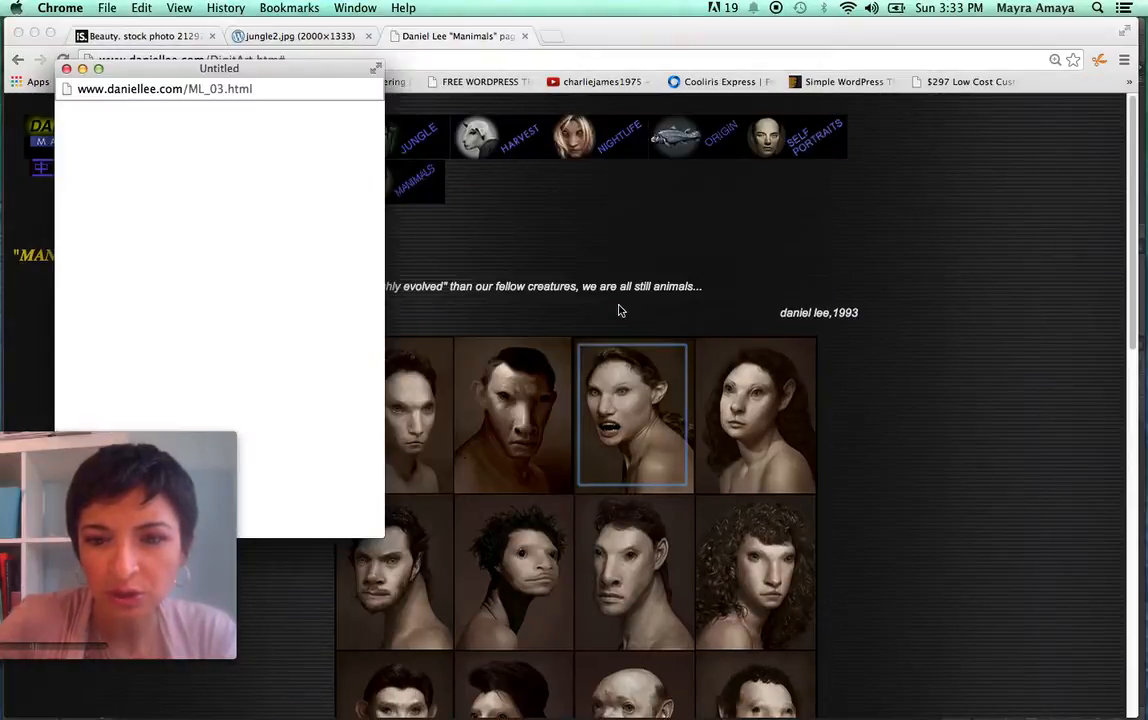
left_click_drag(166, 64, 329, 60)
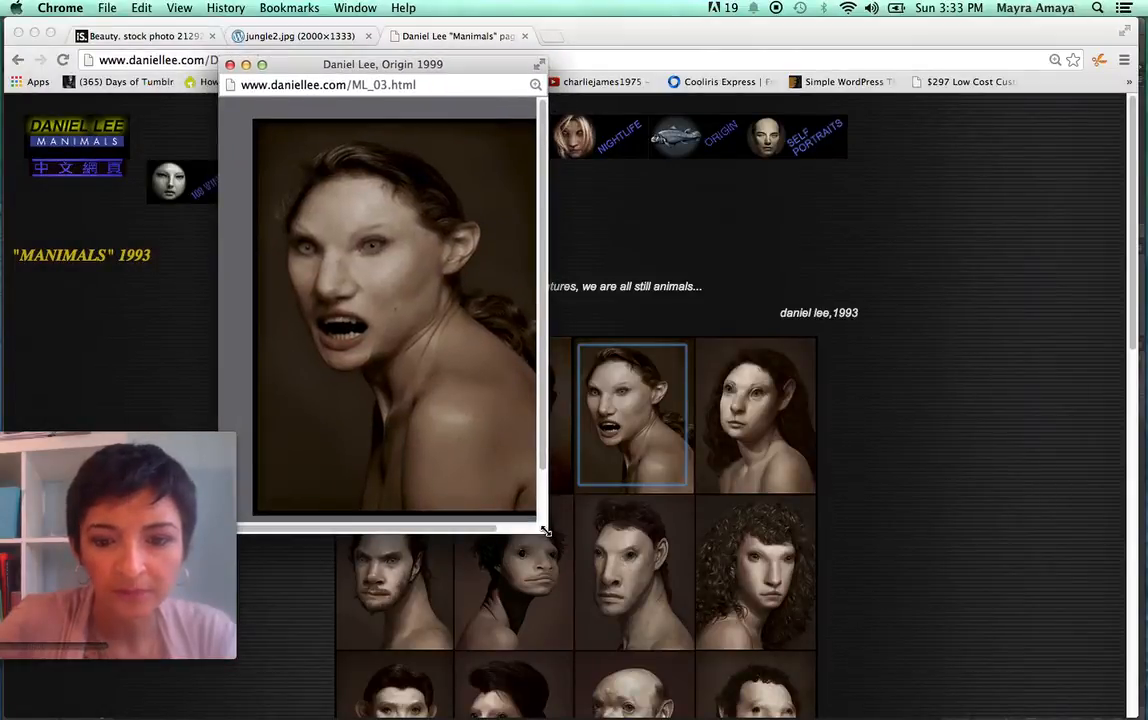
left_click_drag(543, 530, 690, 618)
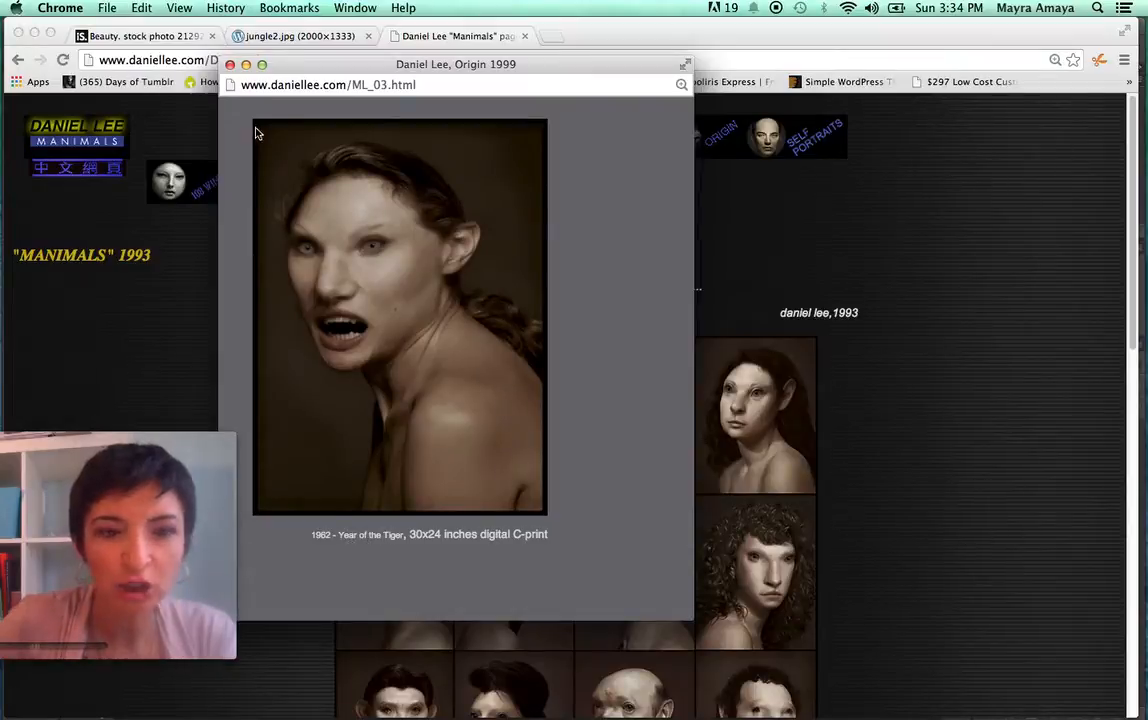
left_click(230, 64)
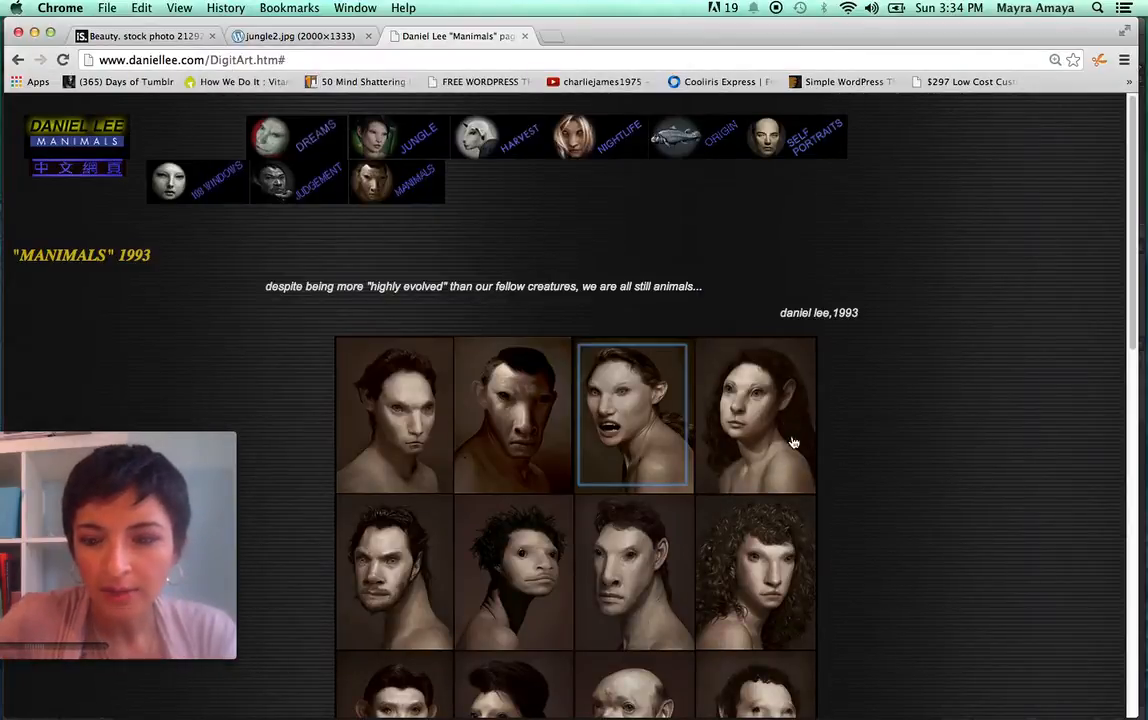
scroll(775, 448, "down", 2)
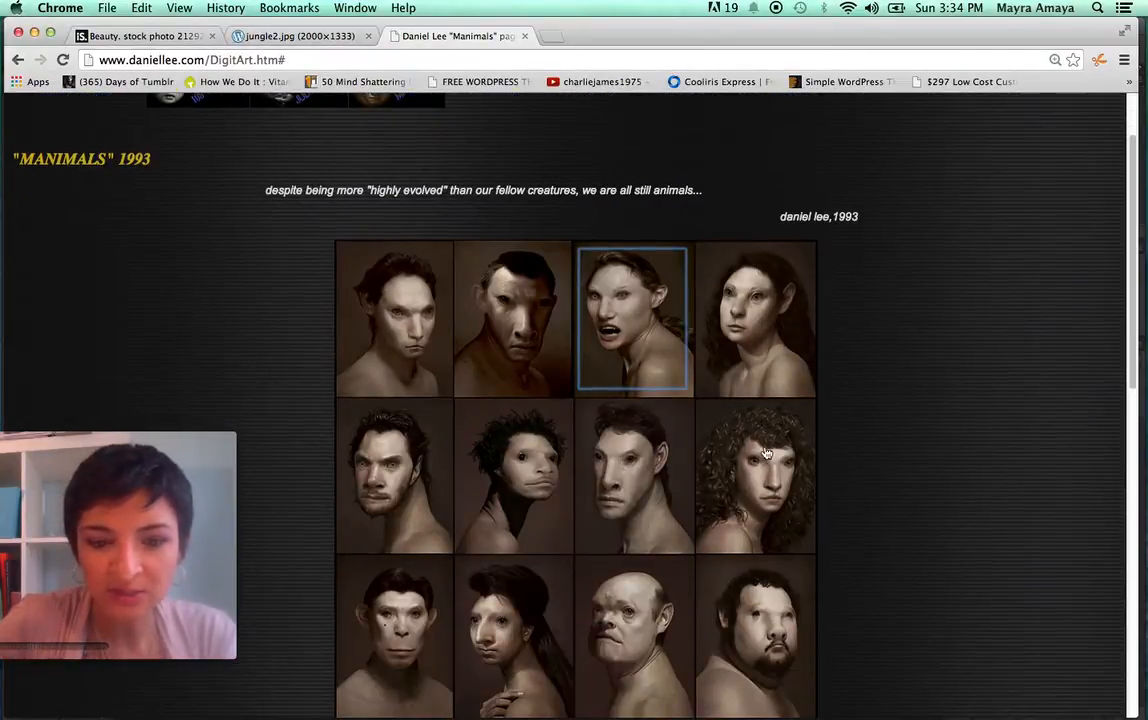
scroll(365, 465, "down", 2)
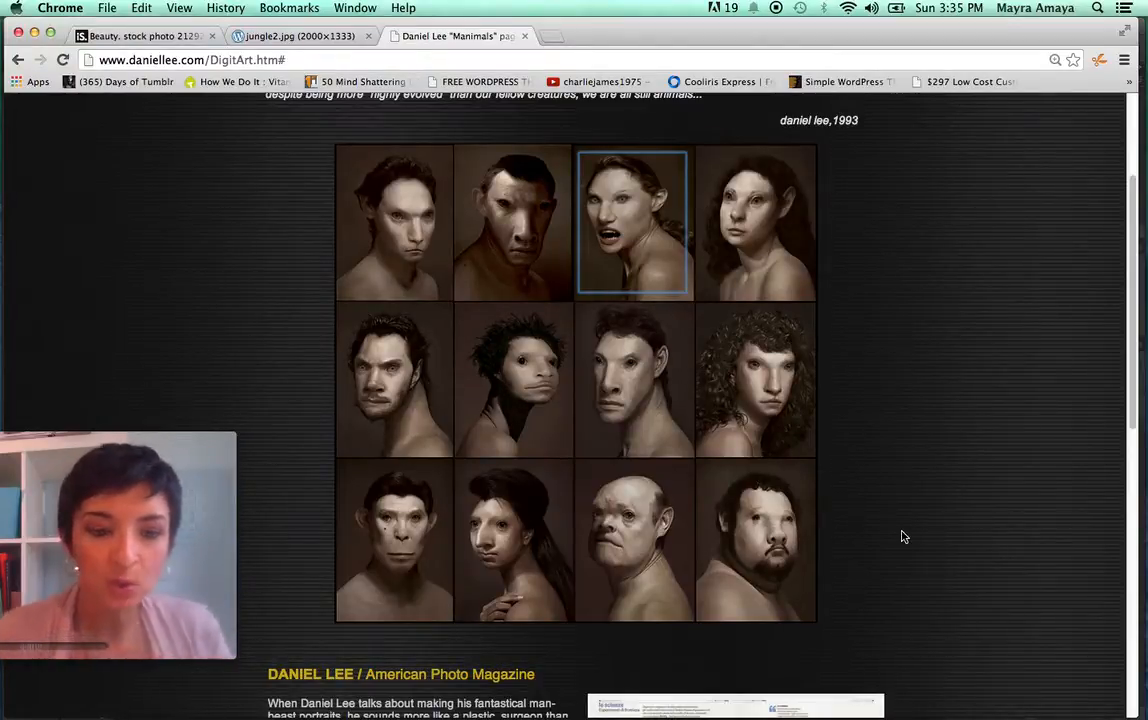
Switch to Photoshop and create a new blank document 8 inches wide and 11 inches high.
key("super+Tab")
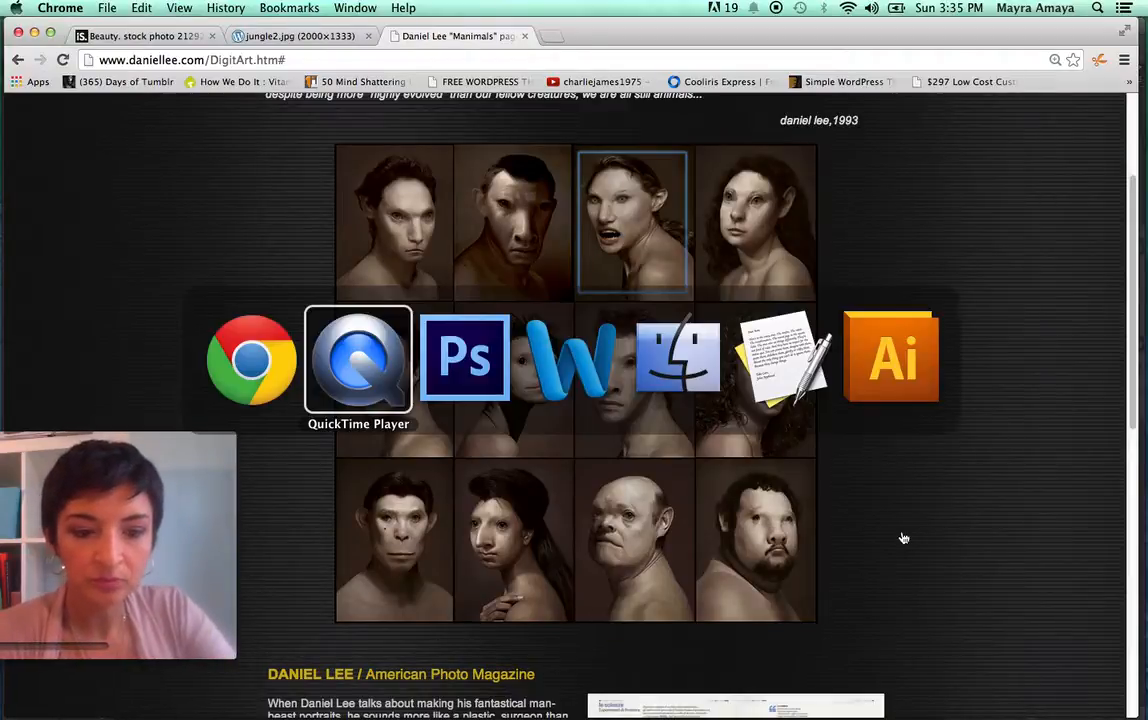
key("super+Tab")
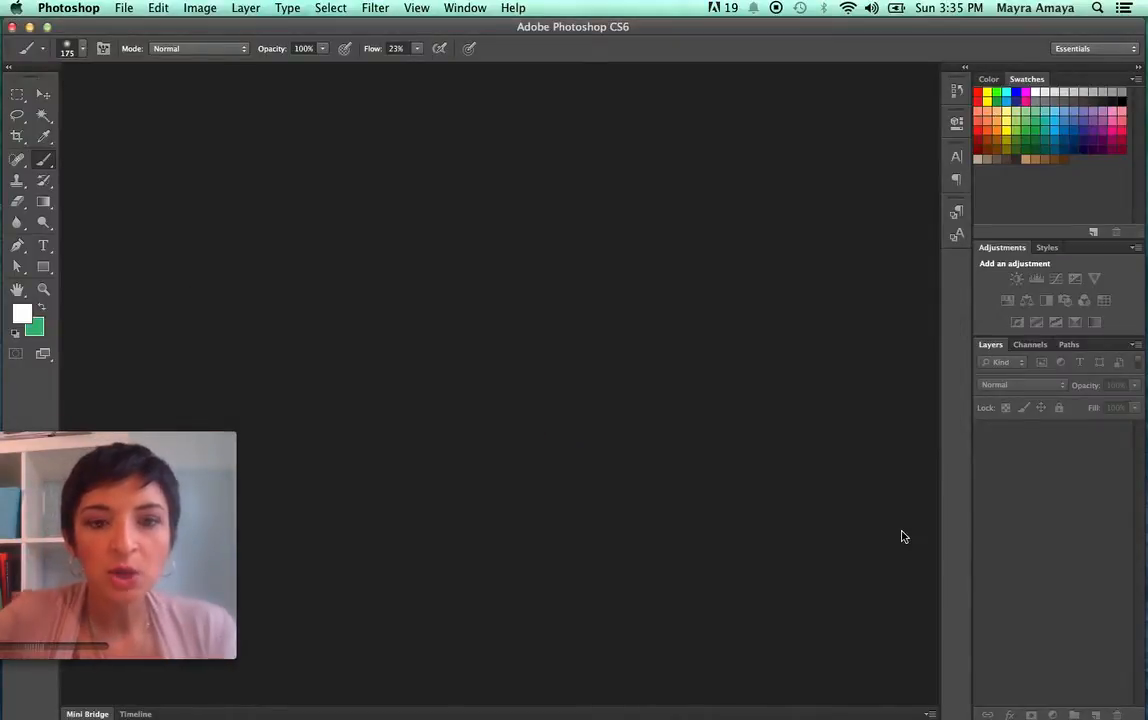
left_click(128, 9)
left_click(135, 27)
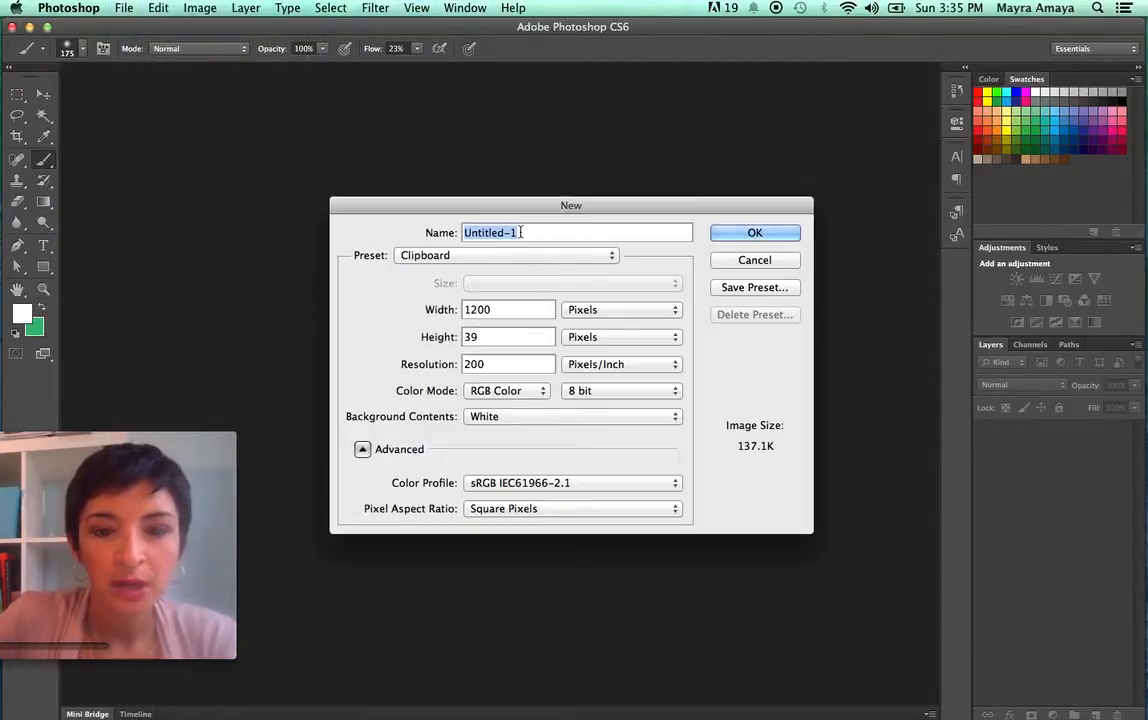
left_click(588, 310)
left_click(584, 324)
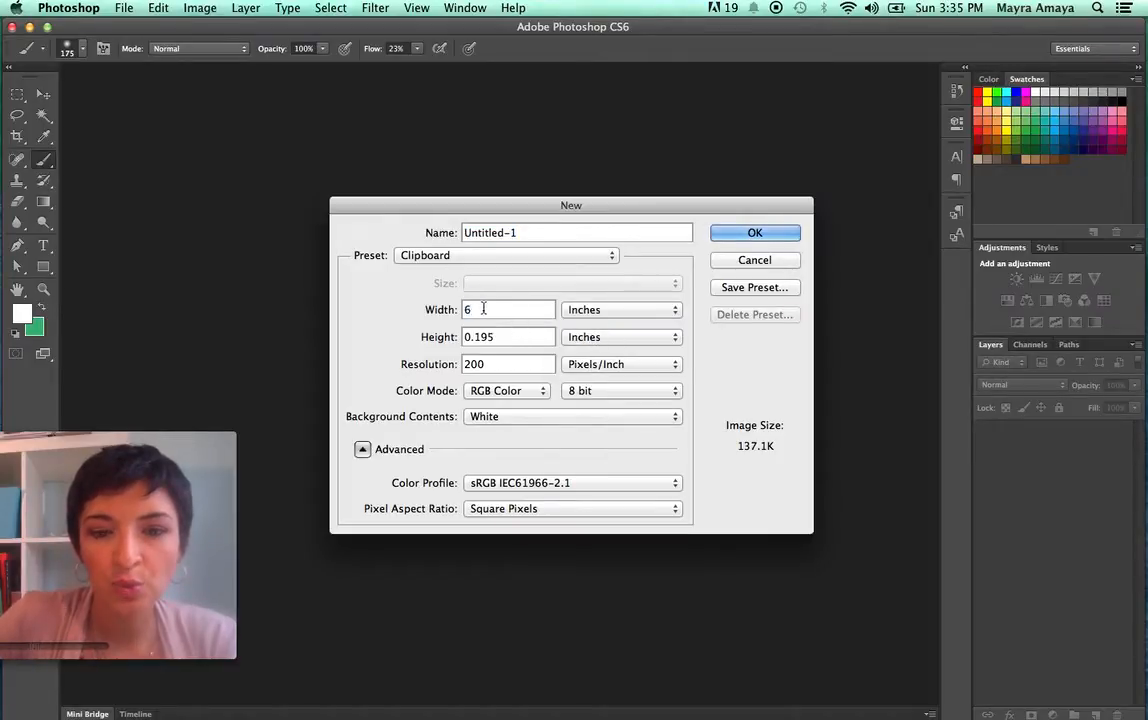
type("8")
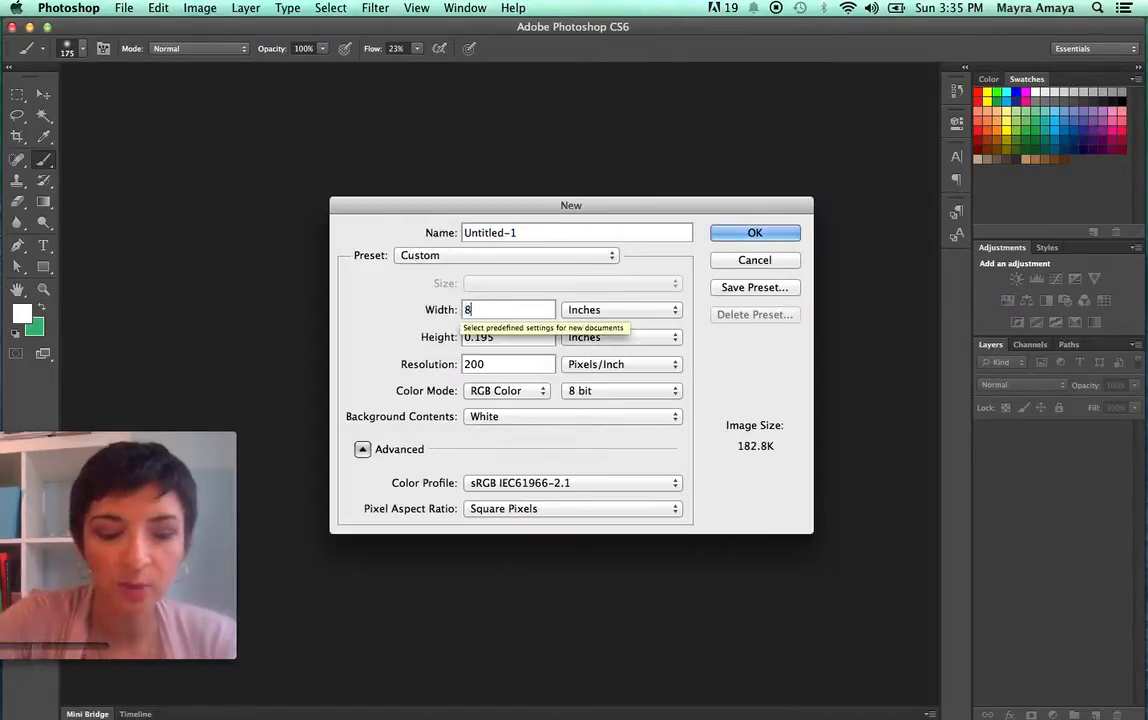
key("Tab")
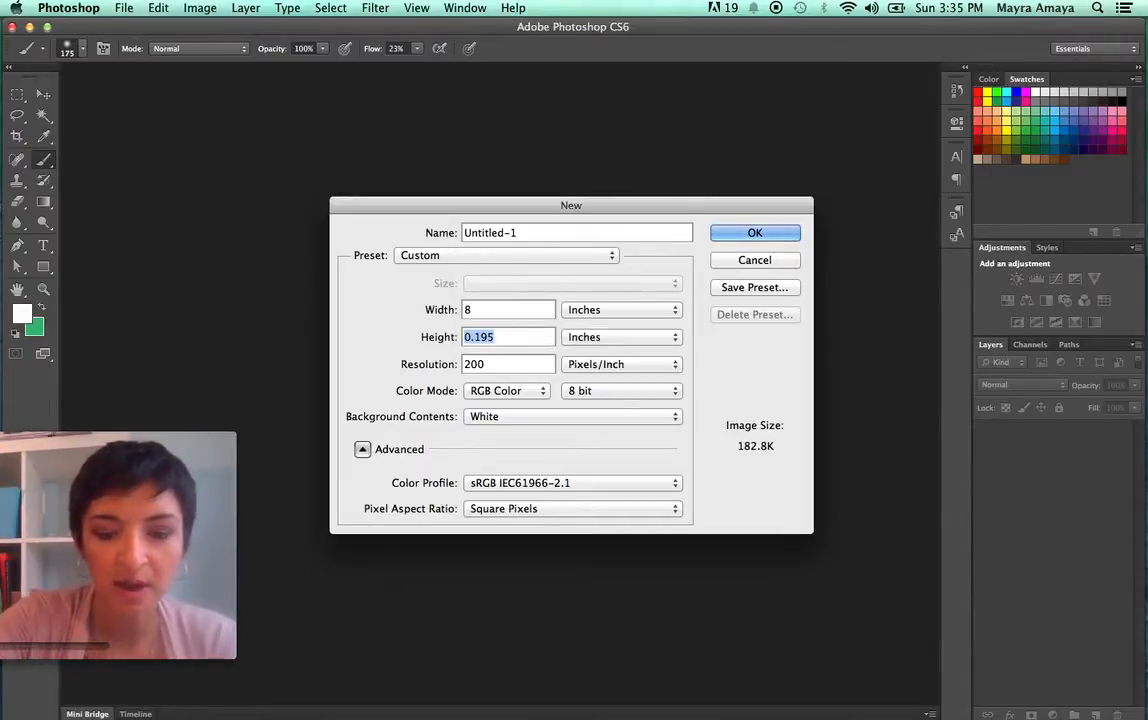
type("11")
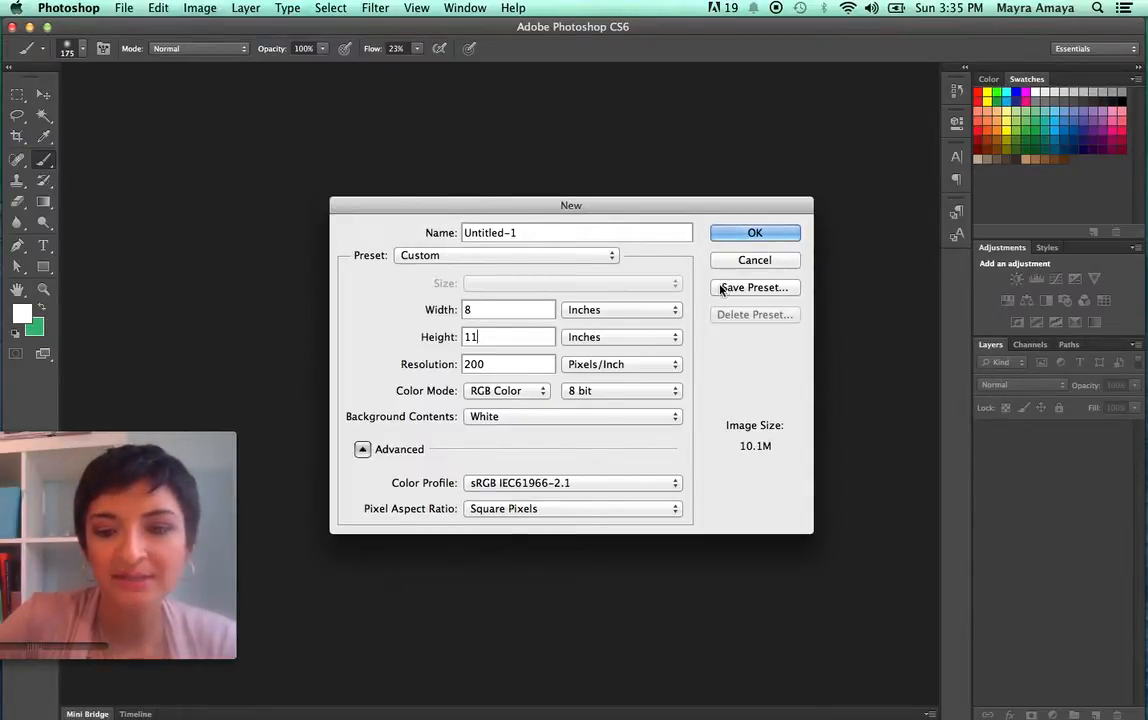
left_click(754, 234)
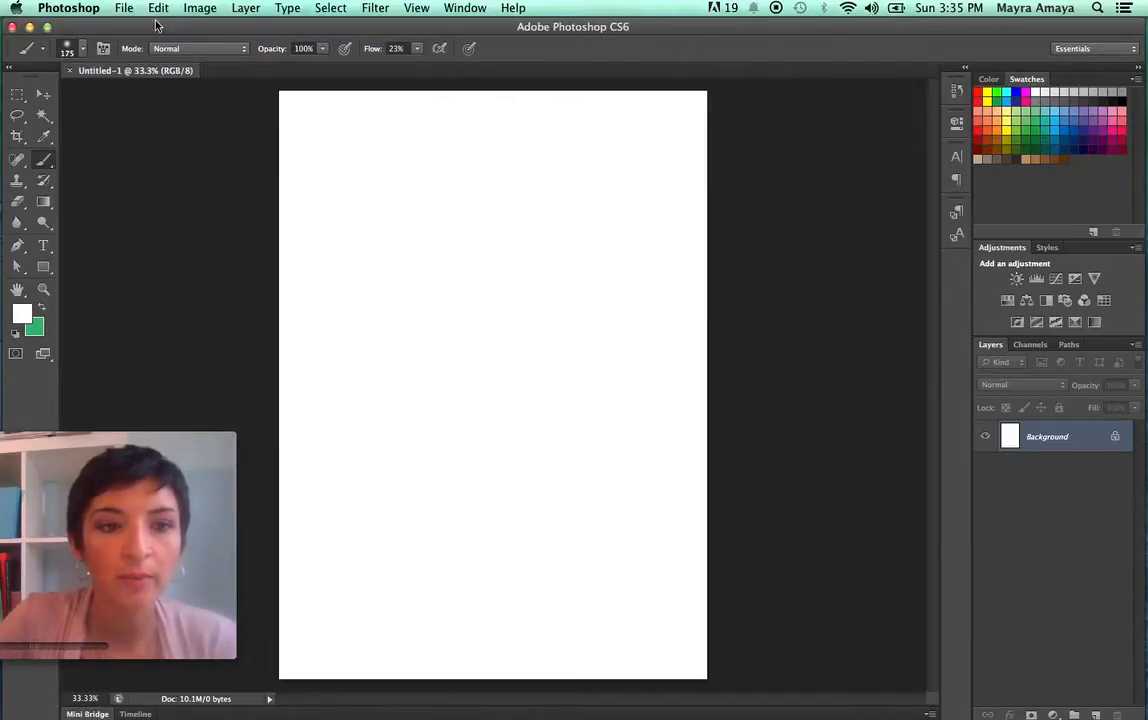
Place the woman's portrait 1413992_68852149.jpg from the Project 8-Self Portrait folder into the document at its default size.
left_click(127, 9)
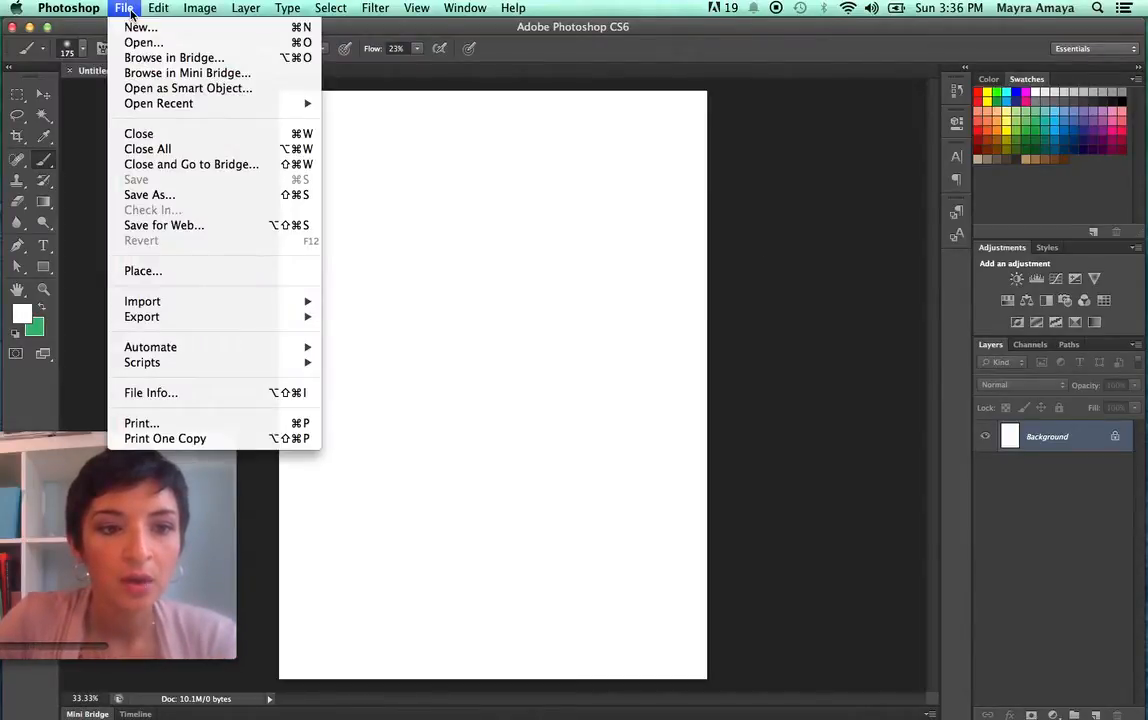
left_click(137, 271)
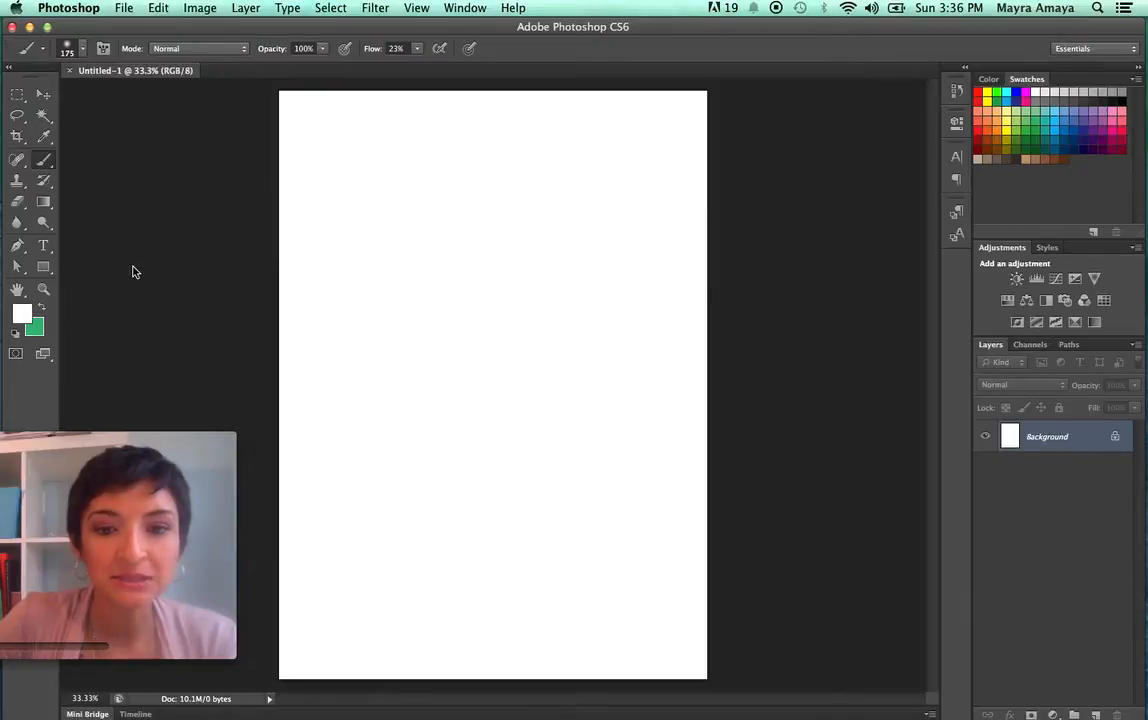
left_click(773, 154)
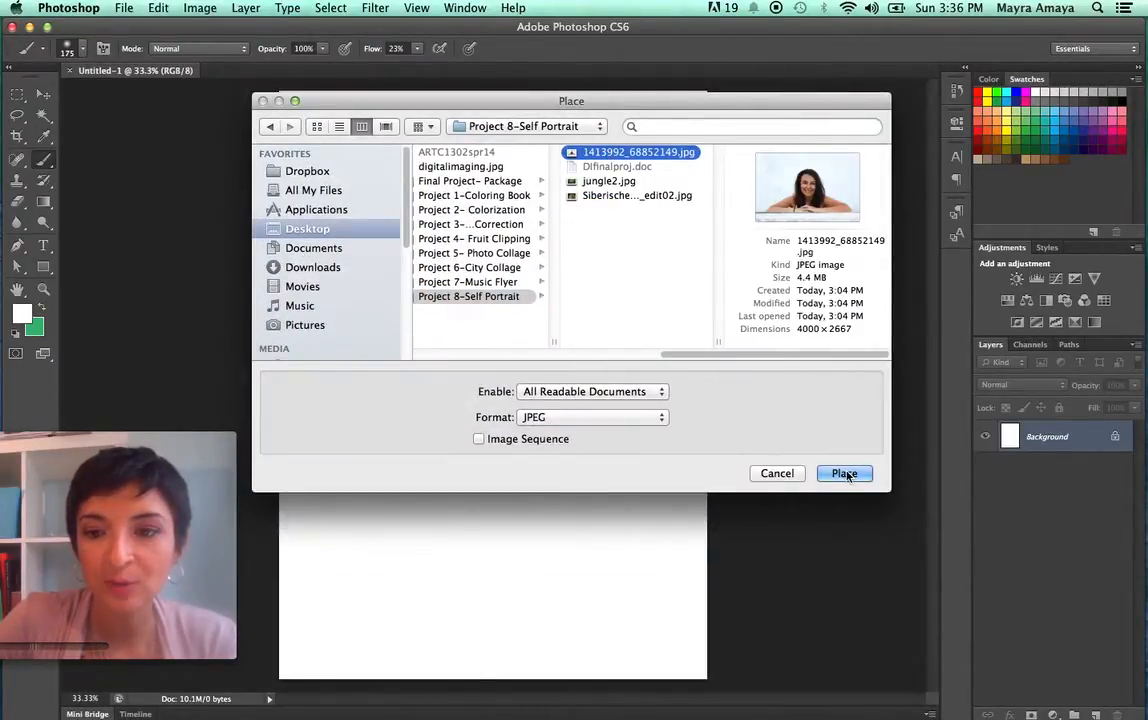
left_click(844, 474)
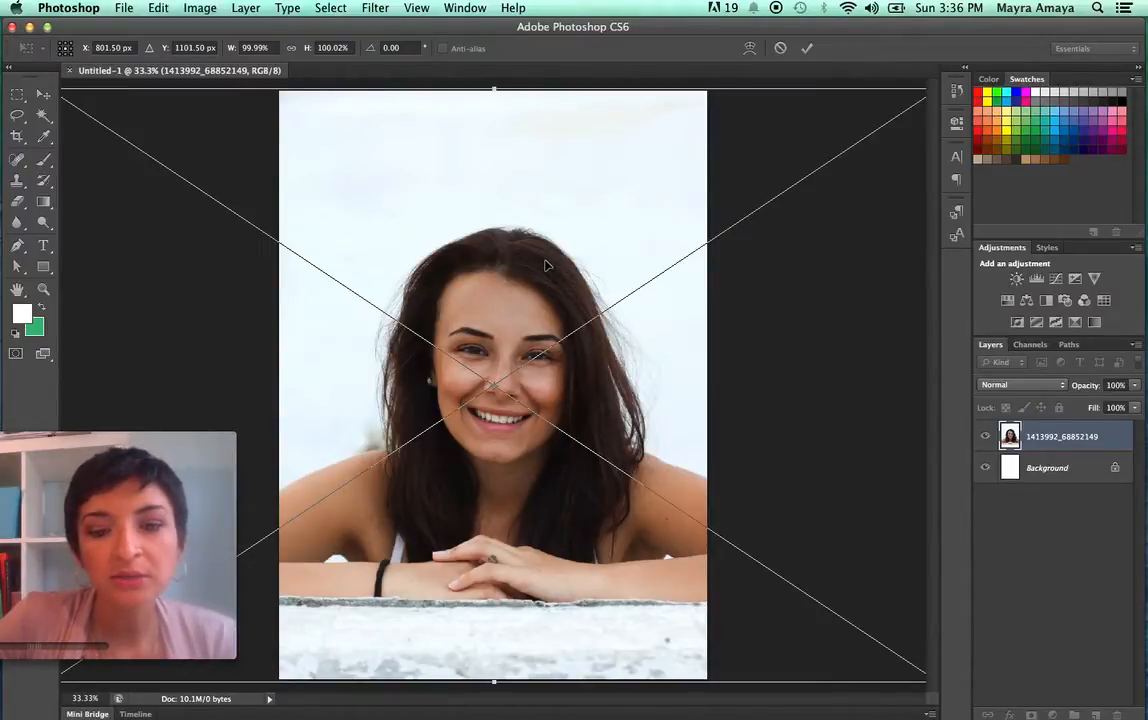
key("Return")
key("b")
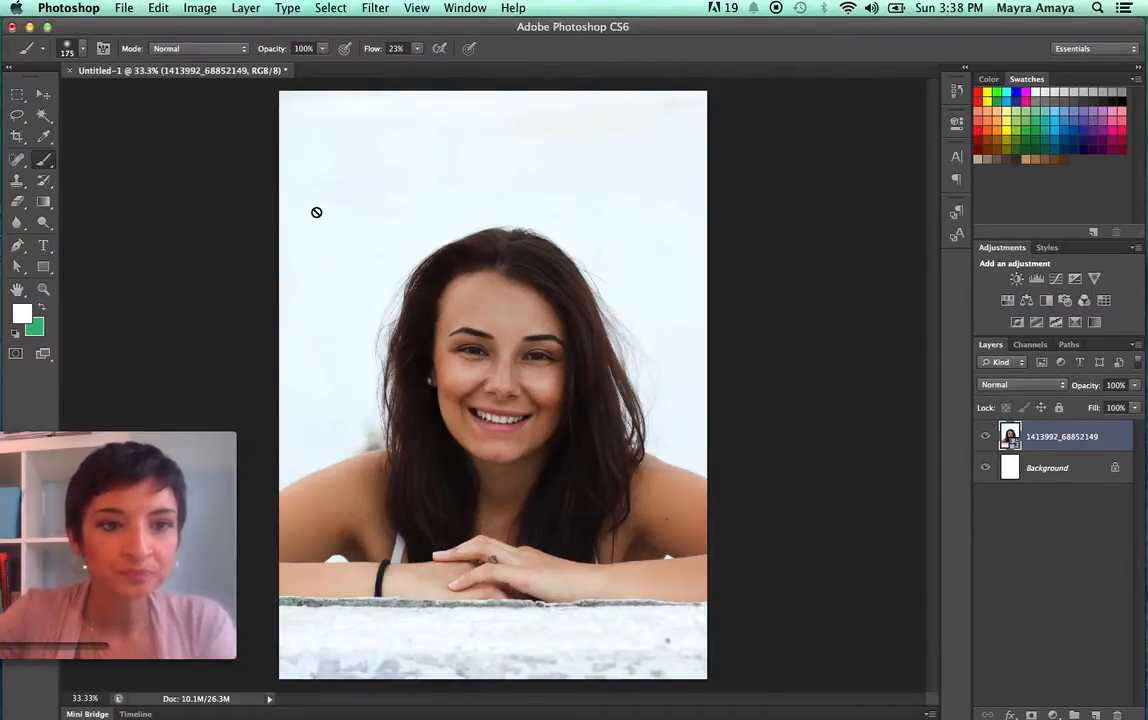
Place the tiger image Siberischer_tiger_de_edit02 above the portrait and lower its layer opacity to 53%.
left_click(116, 12)
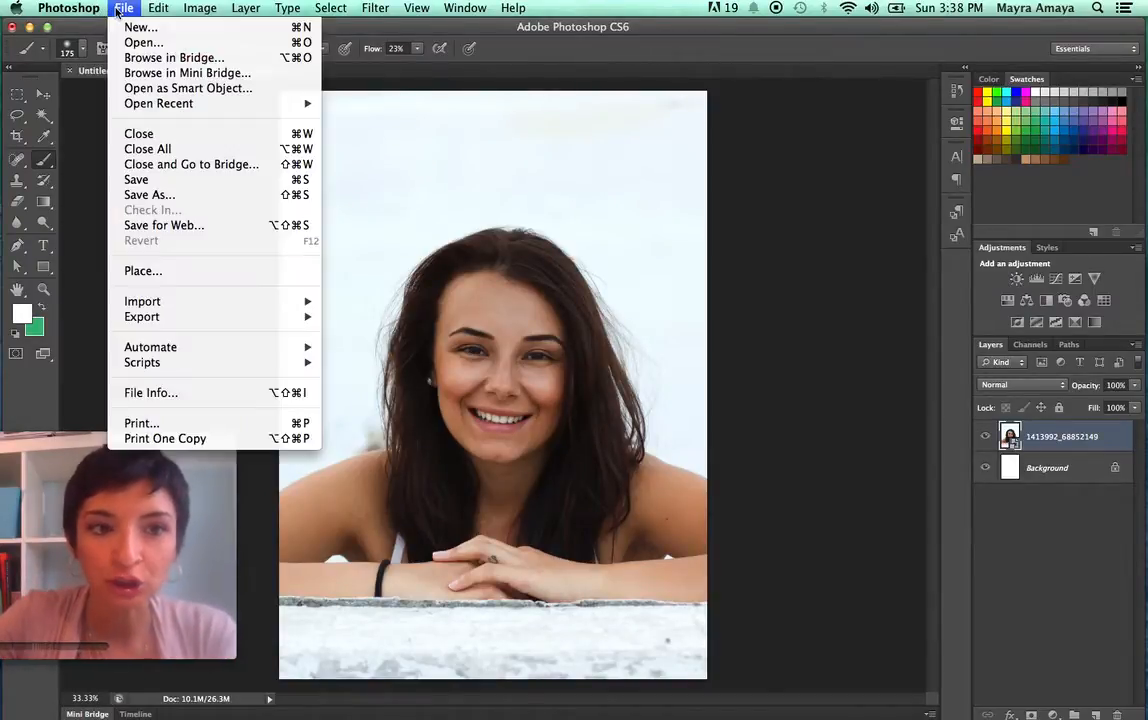
left_click(152, 270)
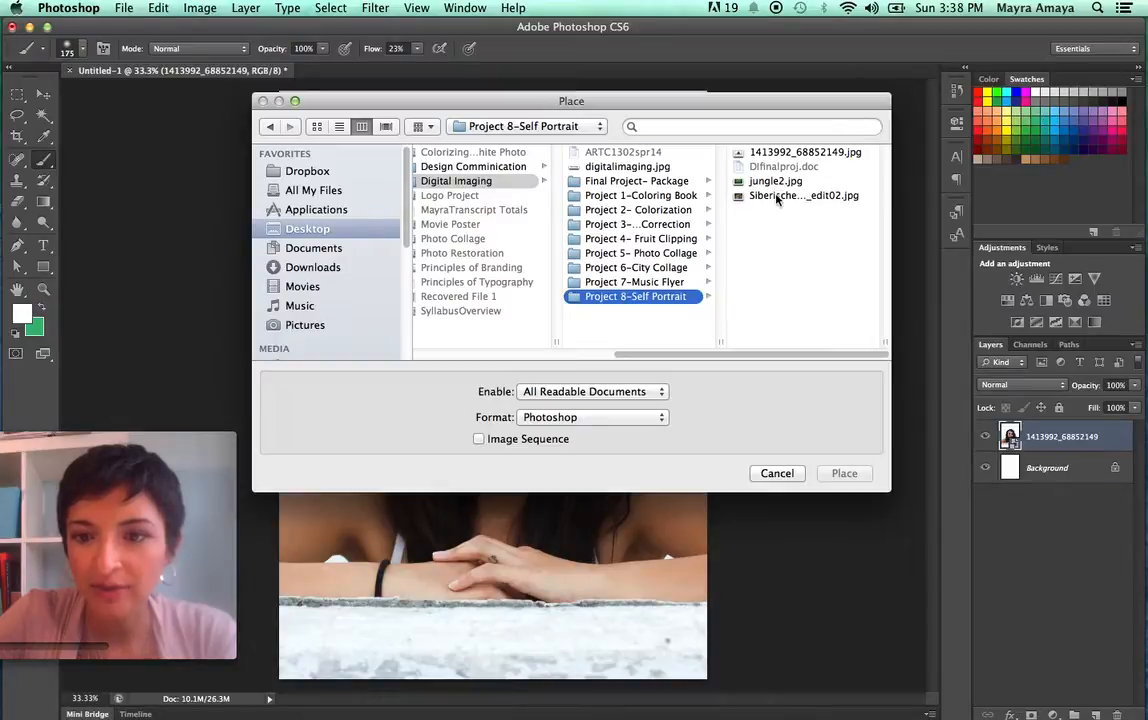
left_click(777, 196)
left_click(844, 472)
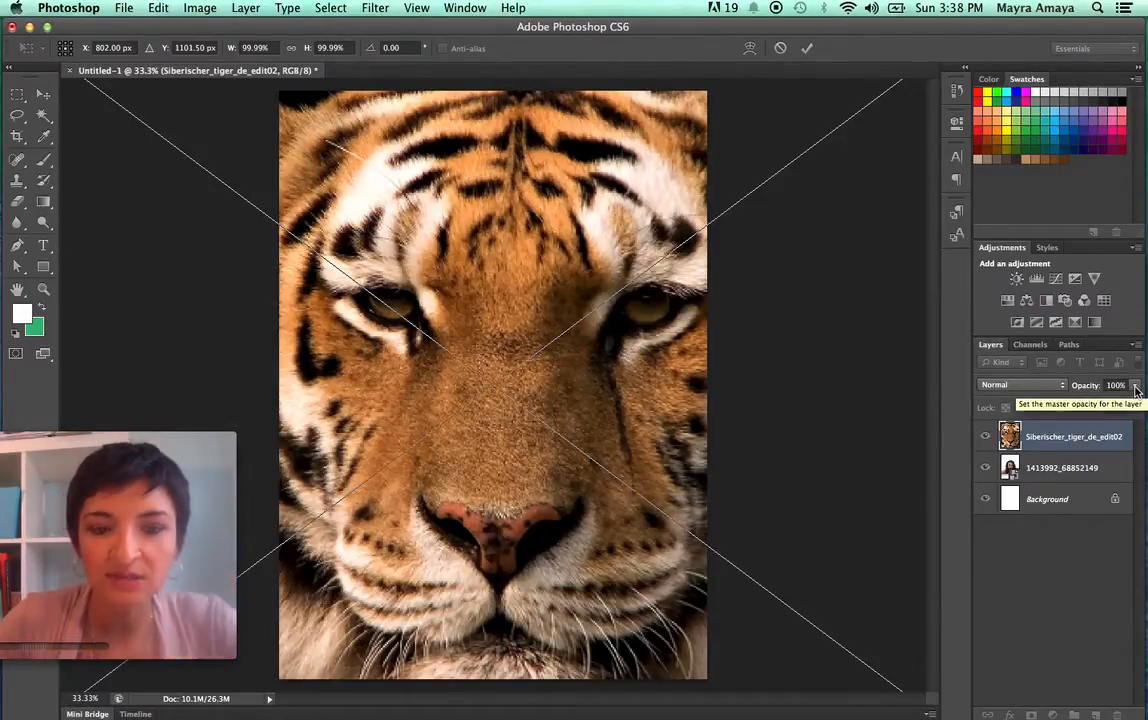
left_click(1135, 387)
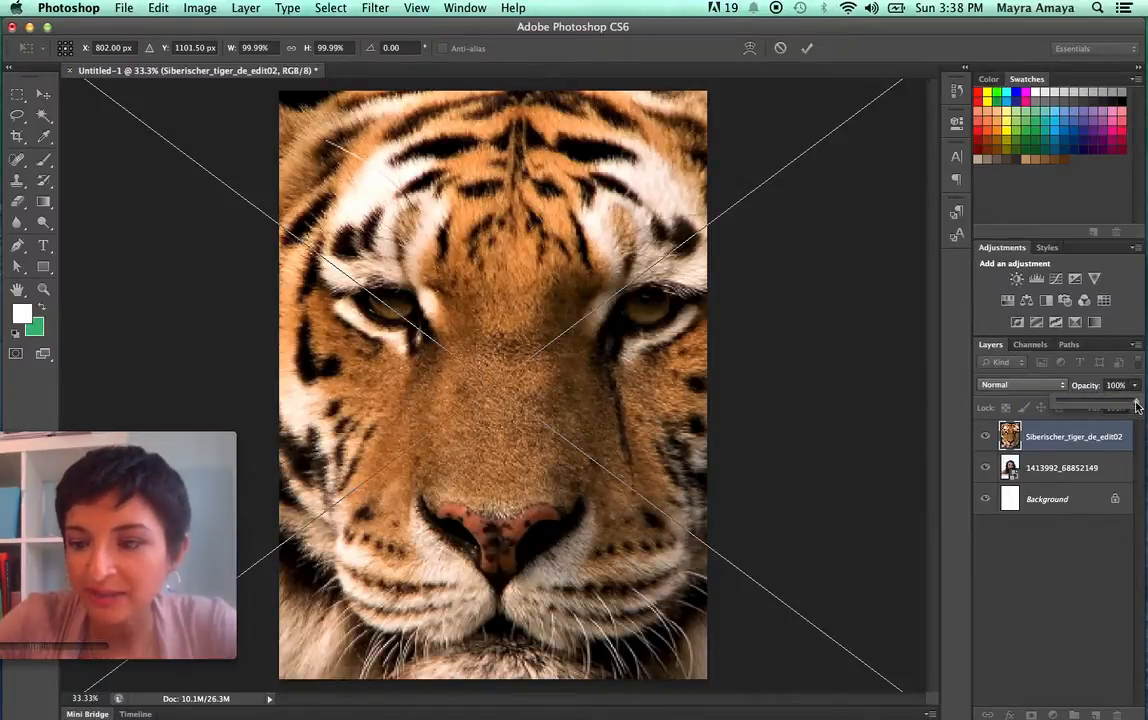
left_click_drag(1136, 405, 1099, 405)
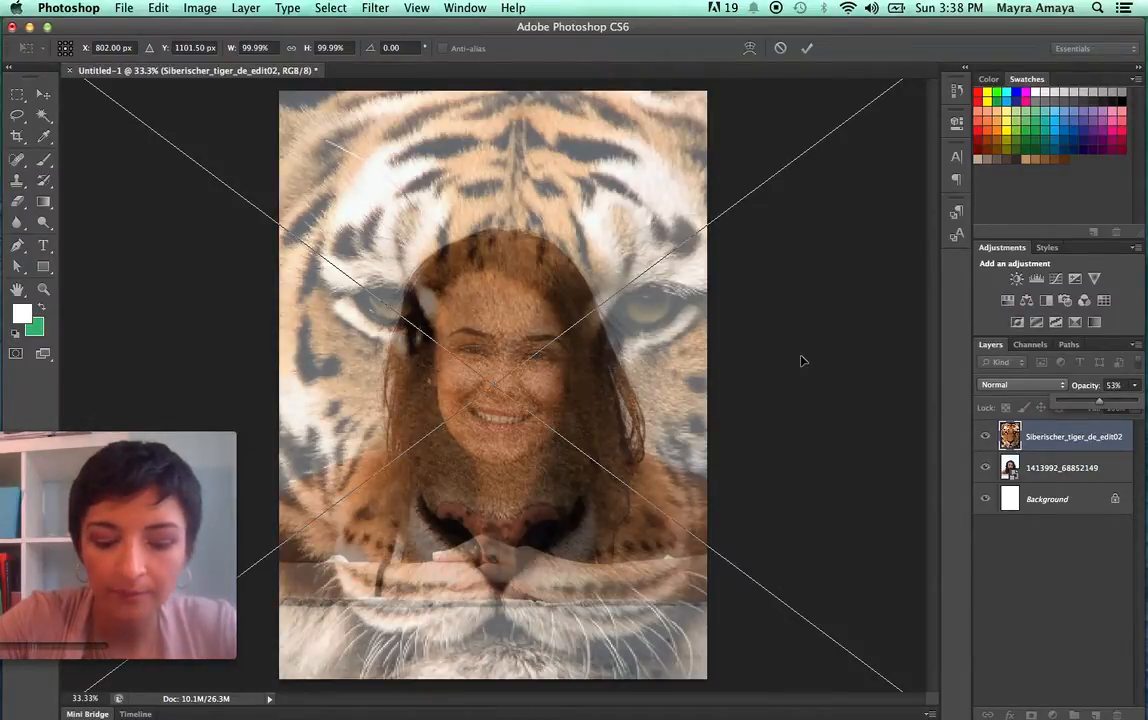
Scale the placed tiger image down to fit over the woman's head and rasterize its smart object.
key("super+minus")
key("super+minus")
key("super+minus")
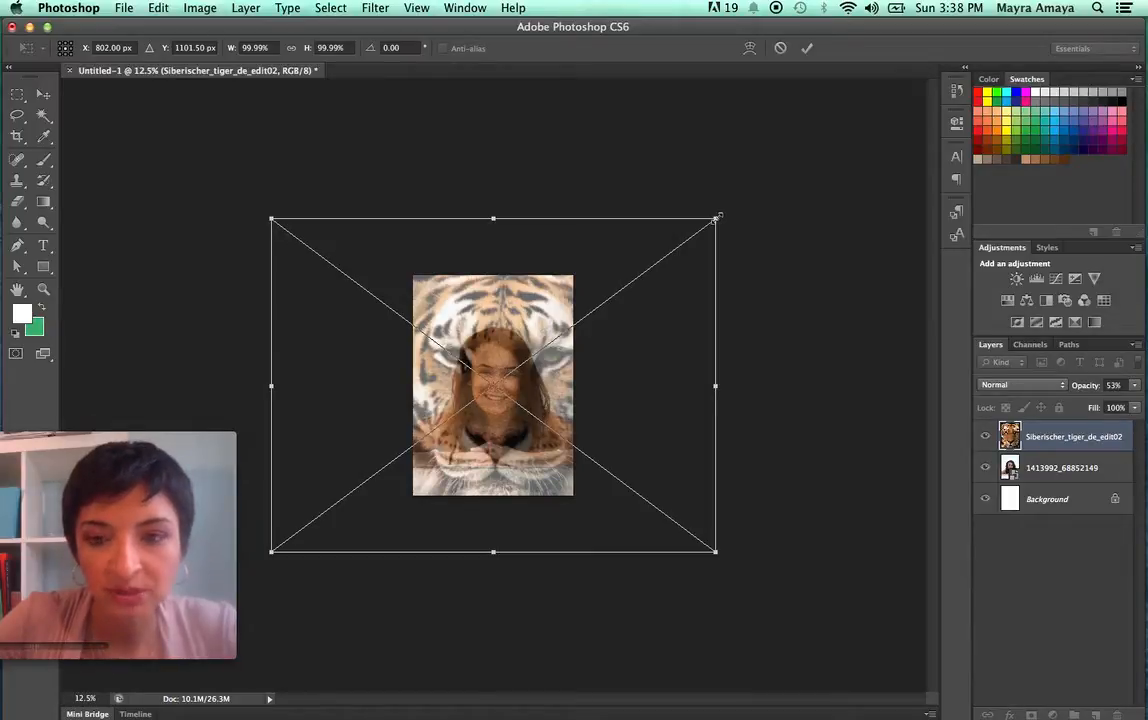
left_click_drag(716, 217, 512, 372)
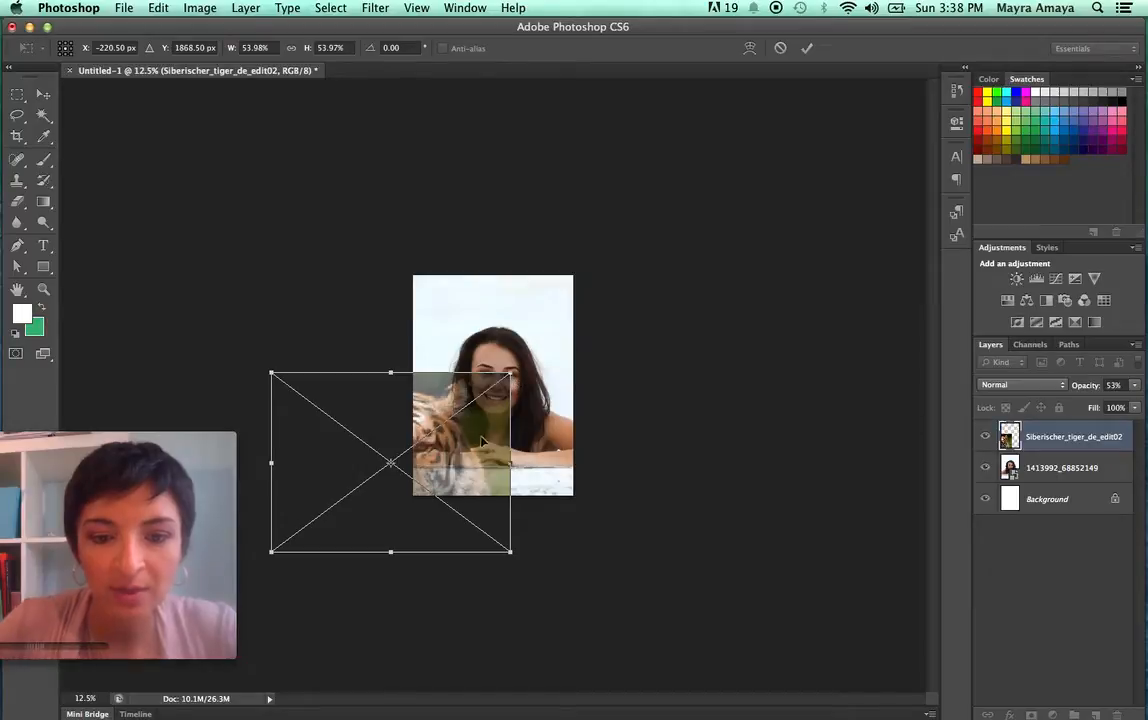
left_click_drag(474, 441, 550, 366)
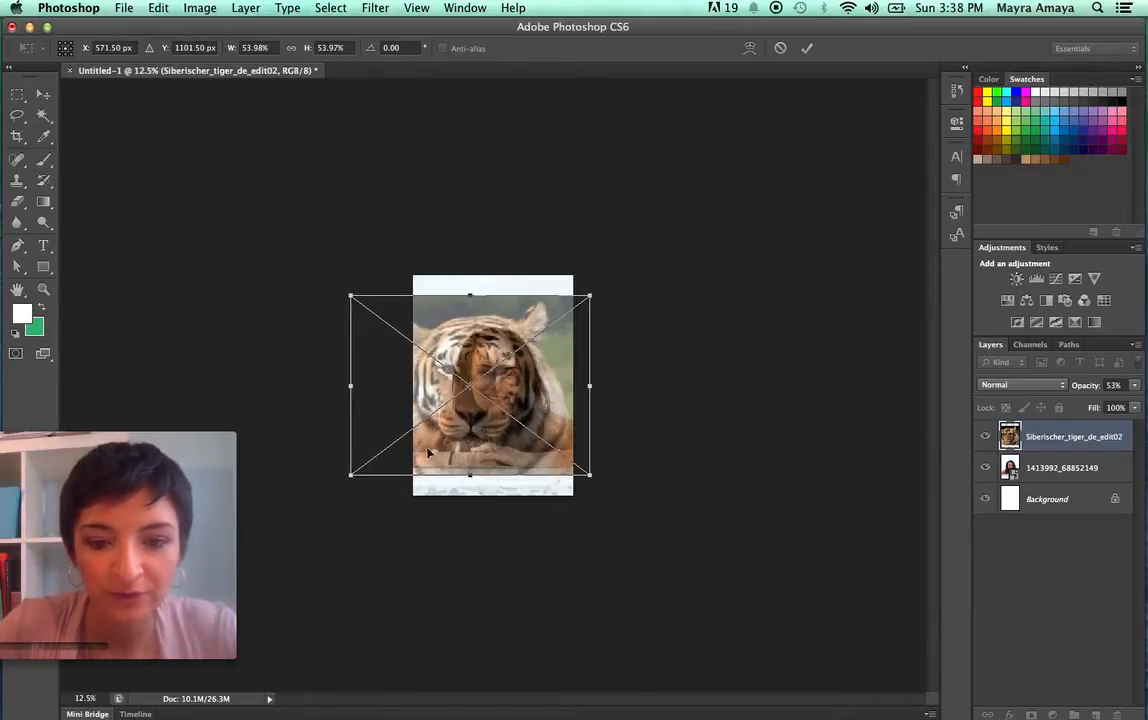
left_click_drag(367, 476, 452, 413)
left_click_drag(525, 376, 503, 402)
mouse_move(563, 427)
left_mouse_down()
mouse_move(545, 405)
mouse_move(506, 393)
mouse_move(559, 422)
mouse_move(535, 412)
left_mouse_up()
key("Return")
left_click(615, 409)
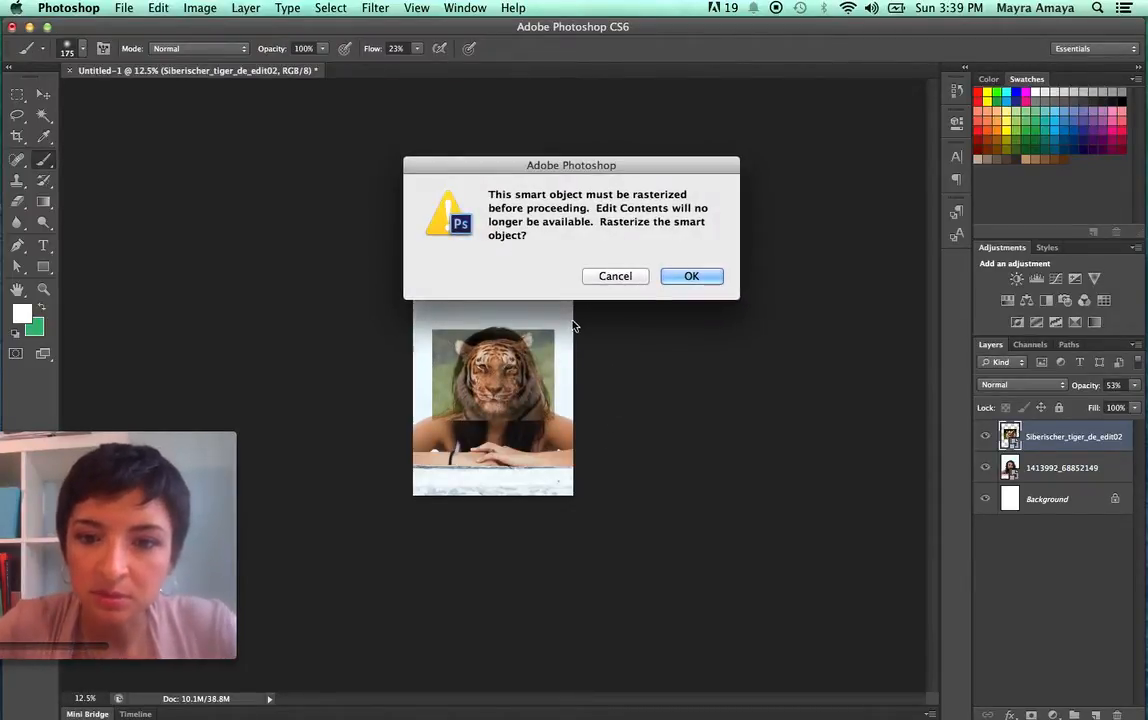
left_click(693, 276)
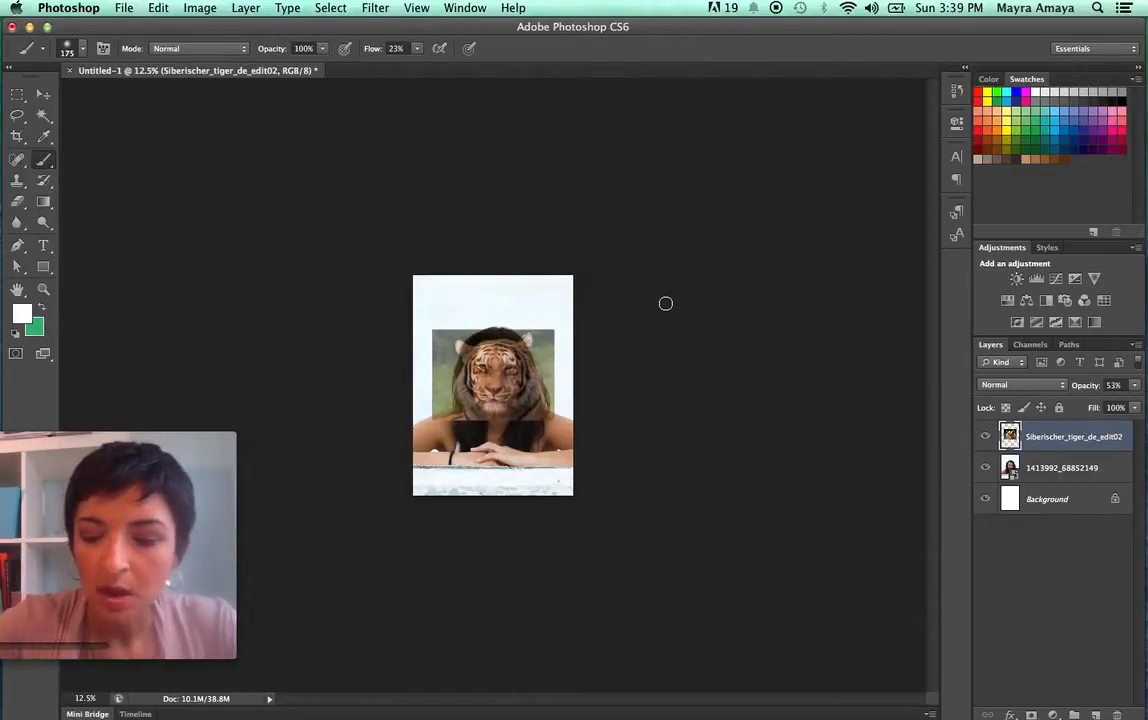
Move the tiger layer slightly down so the tiger's eyes line up with the woman's eyes.
key("super+plus")
key("super+plus")
key("super+plus")
key("super+plus")
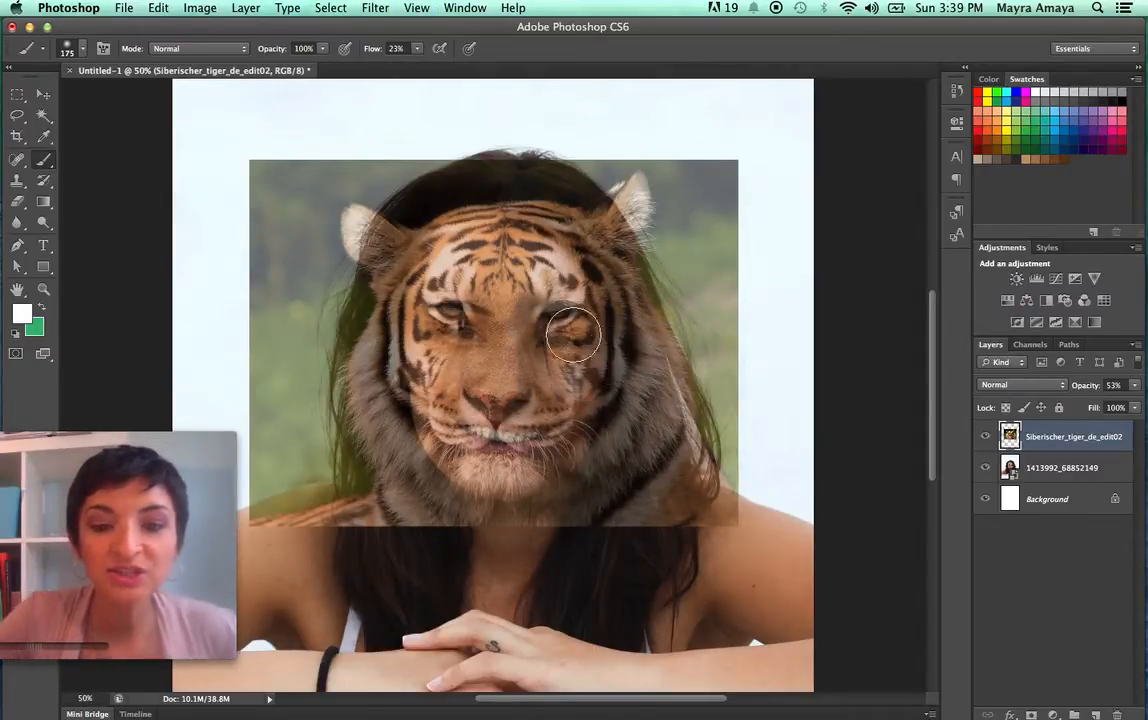
left_click(43, 94)
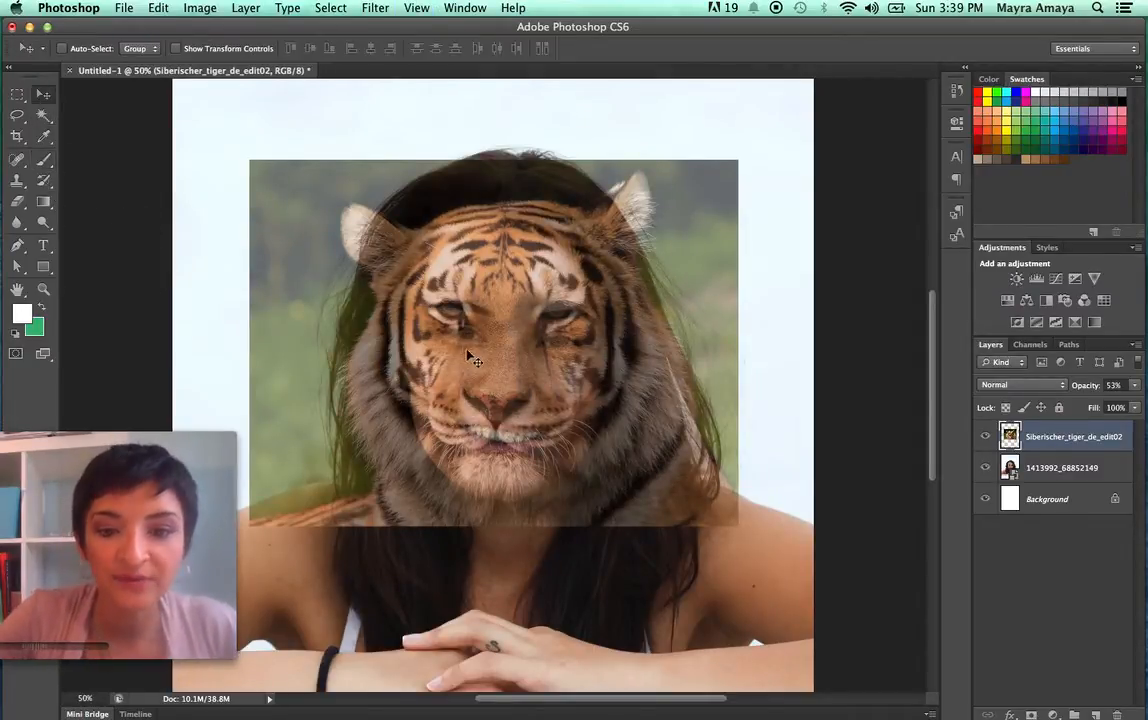
left_click_drag(517, 364, 520, 378)
left_click_drag(527, 409, 529, 414)
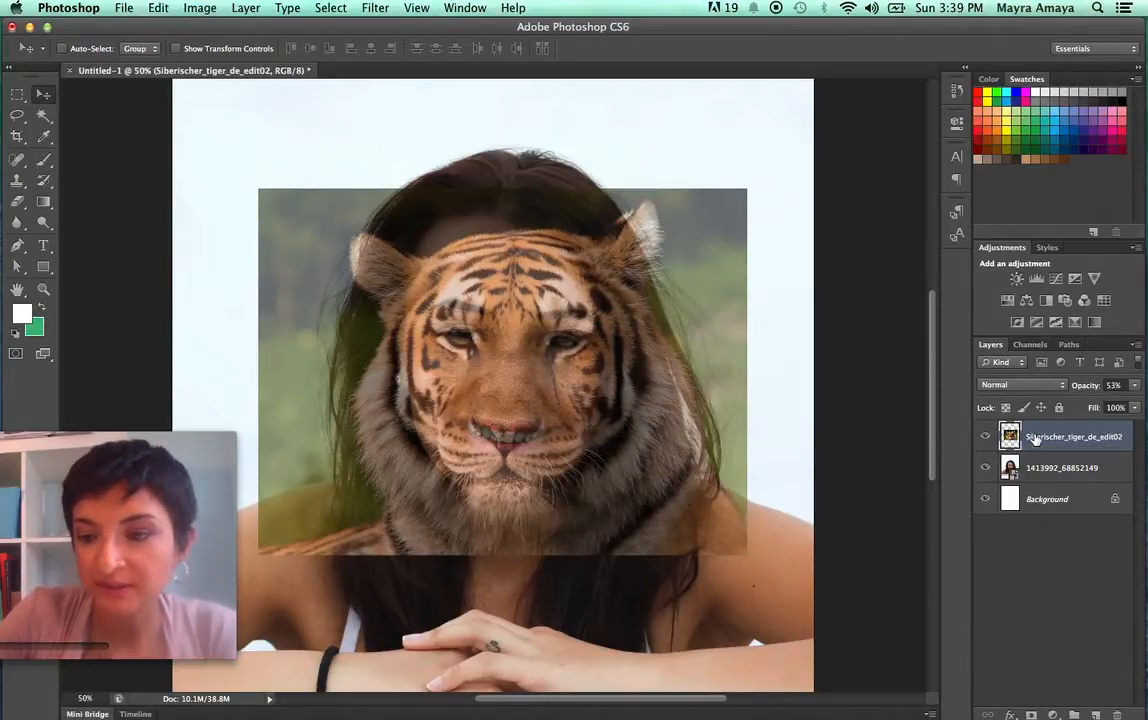
Duplicate the Siberischer_tiger_de_edit02 layer.
left_click_drag(1033, 440, 1095, 713)
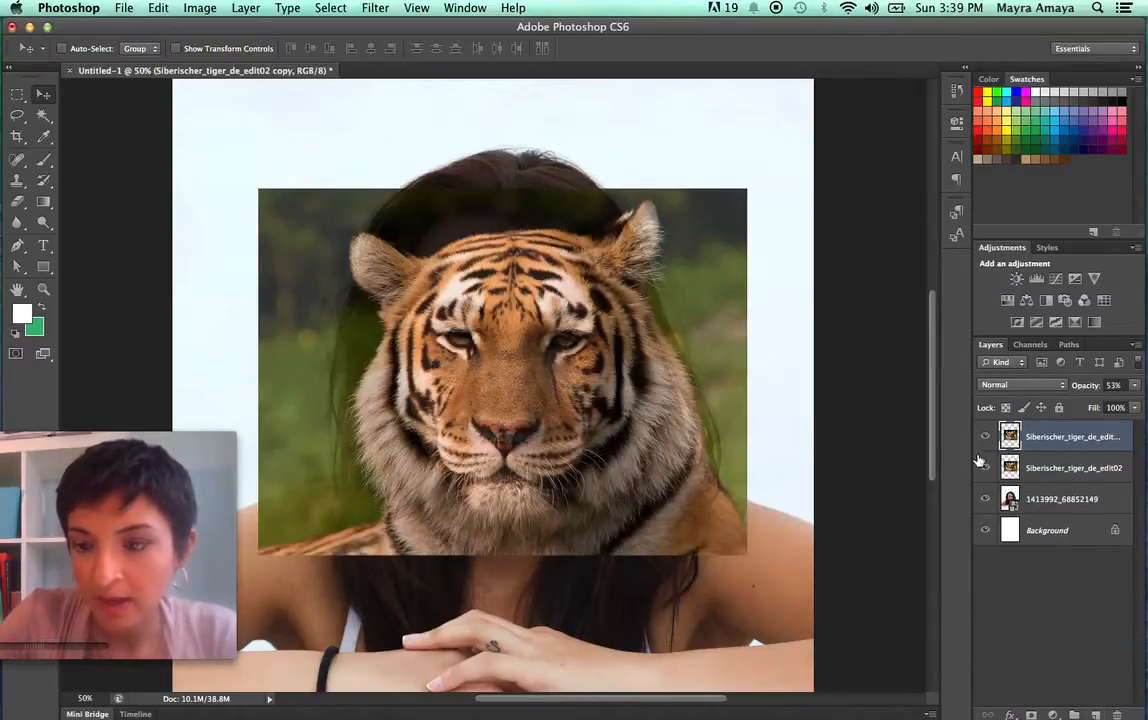
Hide the original tiger layer and move its copy slightly up over the woman's face.
left_click(986, 468)
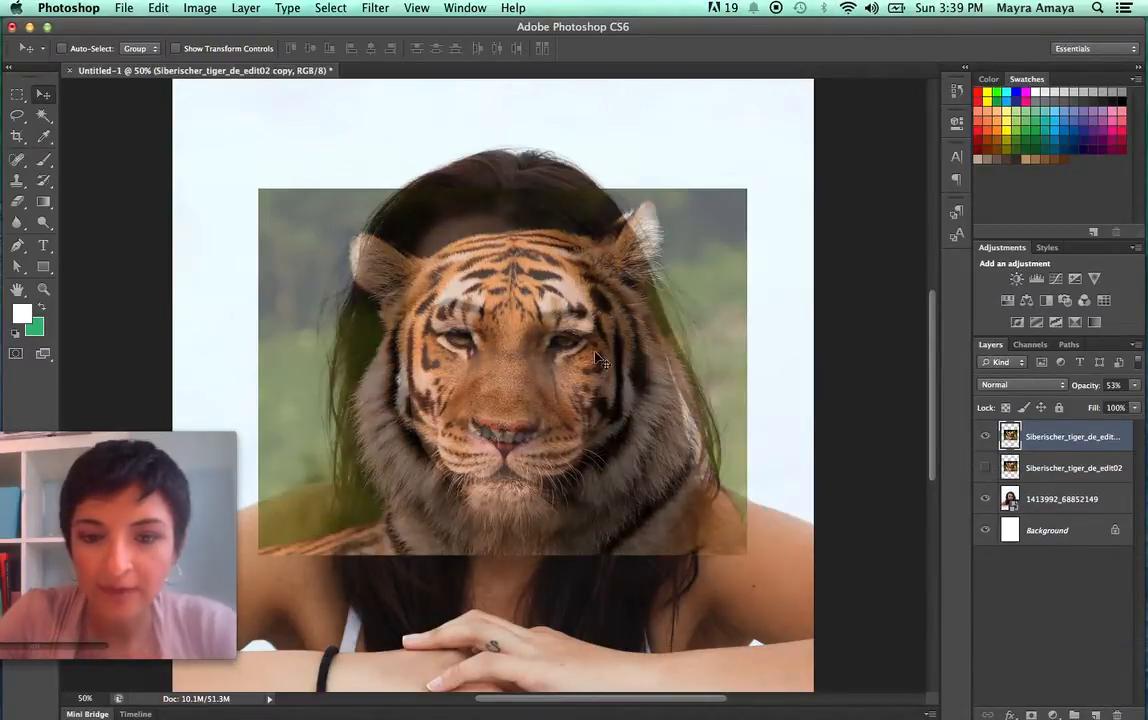
mouse_move(605, 397)
left_mouse_down()
mouse_move(596, 381)
mouse_move(602, 388)
left_mouse_up()
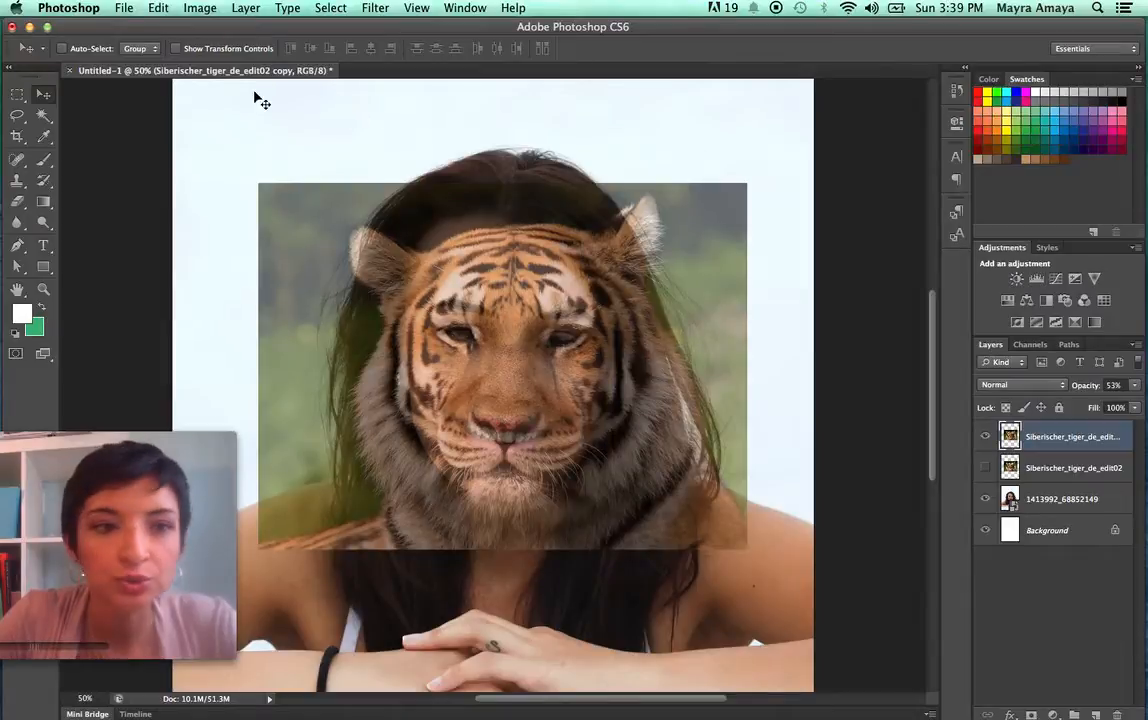
Show the transform controls and scale the tiger copy down to about 90%, keeping its eyes over the woman's eyes.
left_click(176, 49)
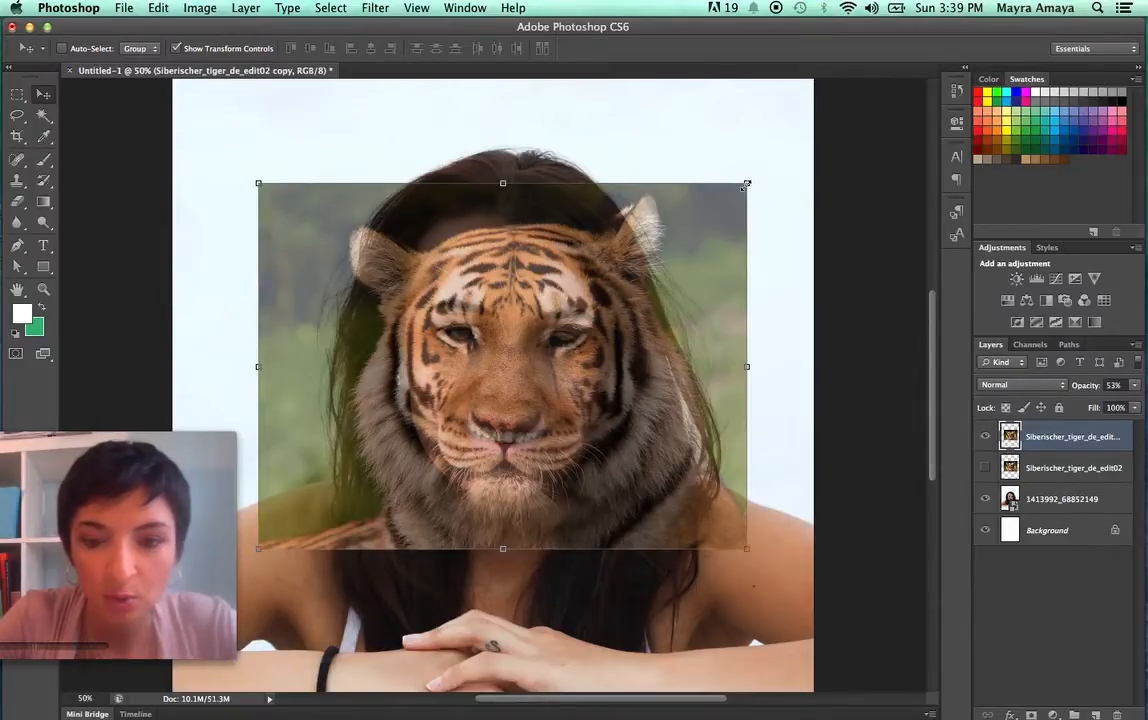
left_click_drag(746, 185, 734, 192)
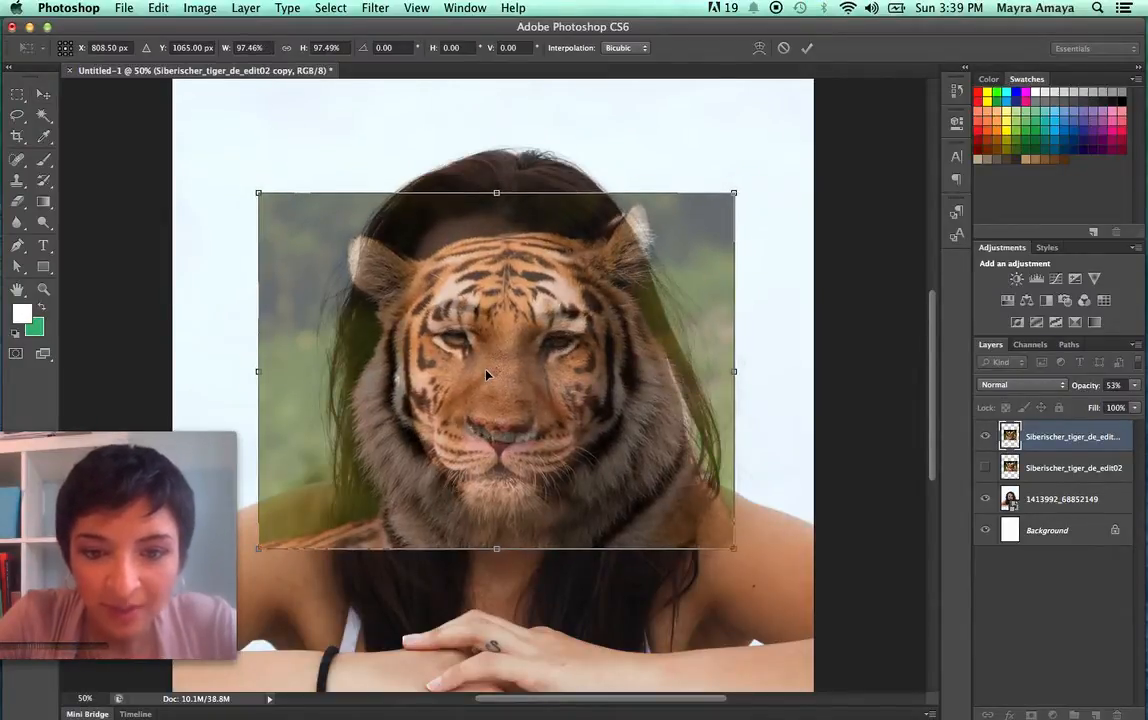
left_click_drag(487, 375, 494, 370)
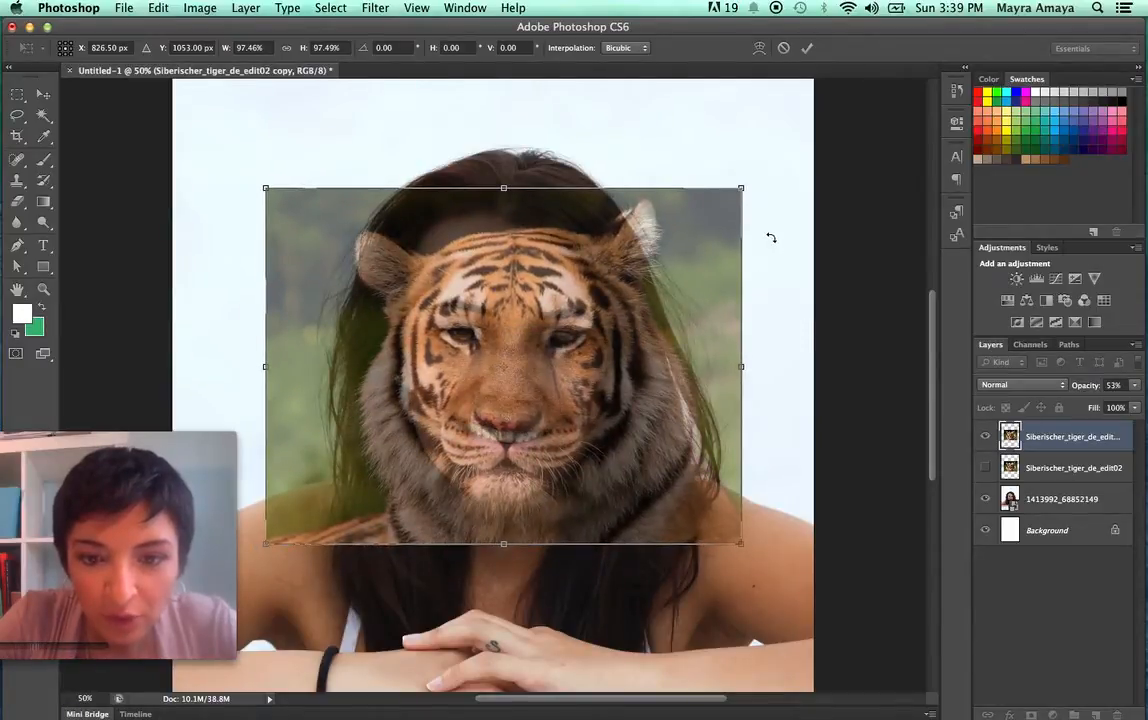
left_click_drag(737, 193, 730, 197)
left_click_drag(523, 396, 530, 401)
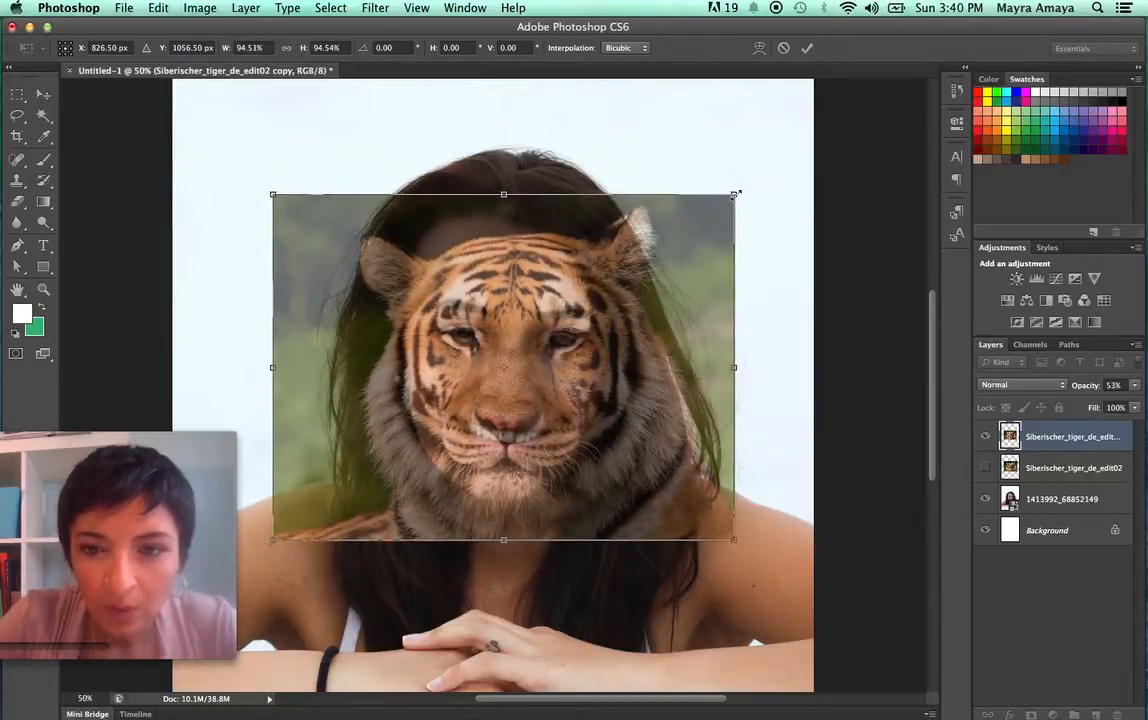
left_click_drag(735, 193, 722, 204)
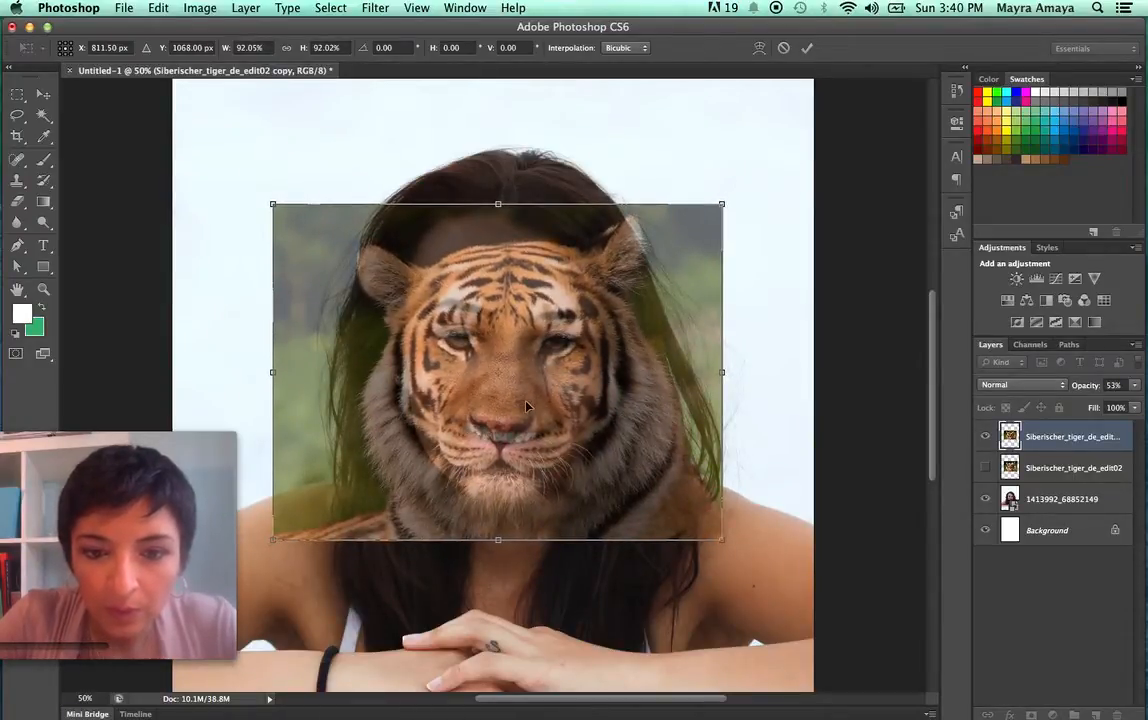
left_click_drag(527, 405, 530, 403)
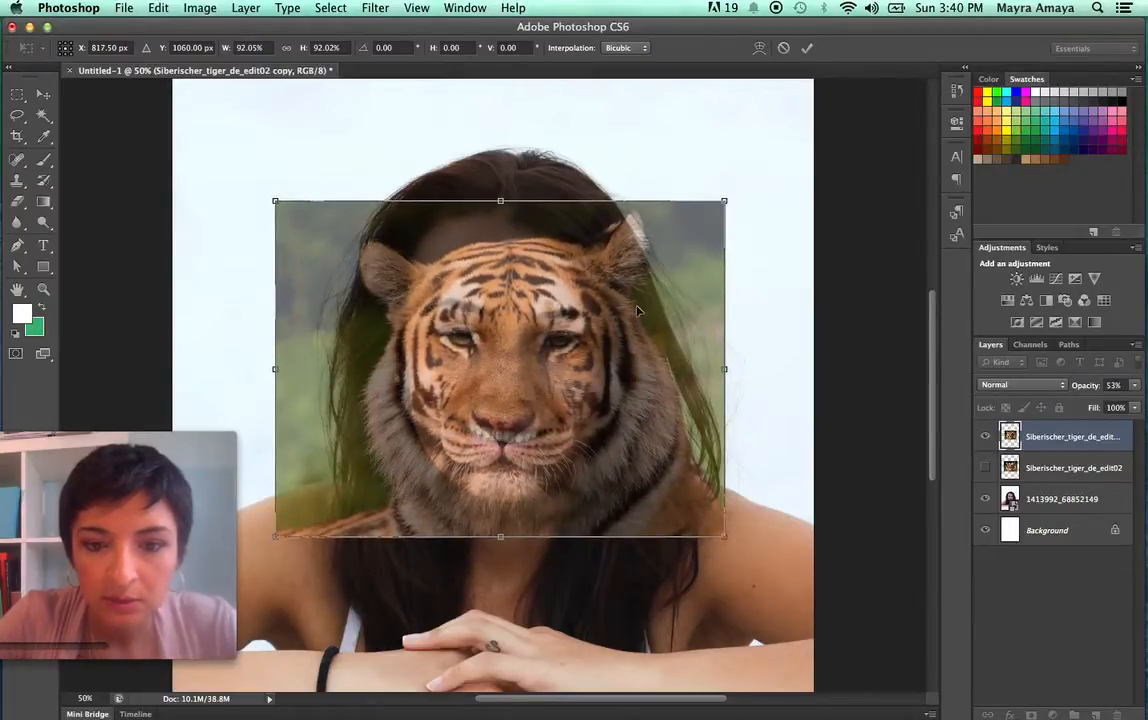
left_click_drag(724, 201, 714, 208)
left_click_drag(542, 391, 547, 385)
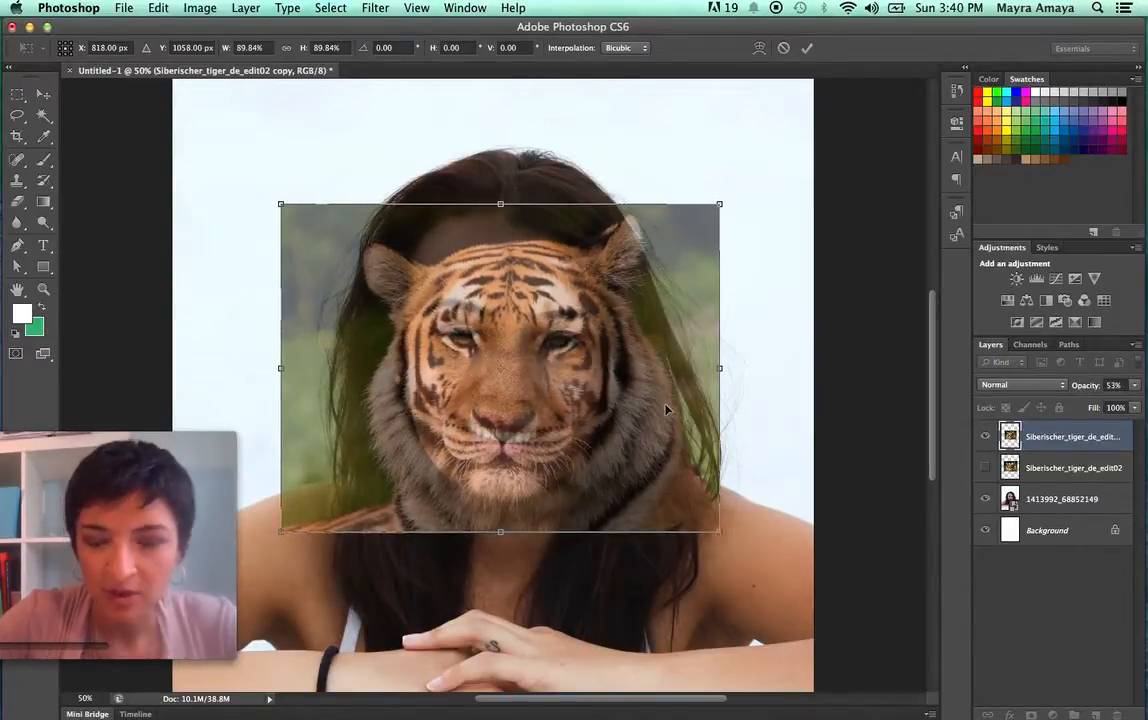
Nudge the tiger copy 6 px left and shrink it slightly further, to about 88.5%.
key("Left")
key("Left")
key("Left")
key("Left")
key("Left")
key("Left")
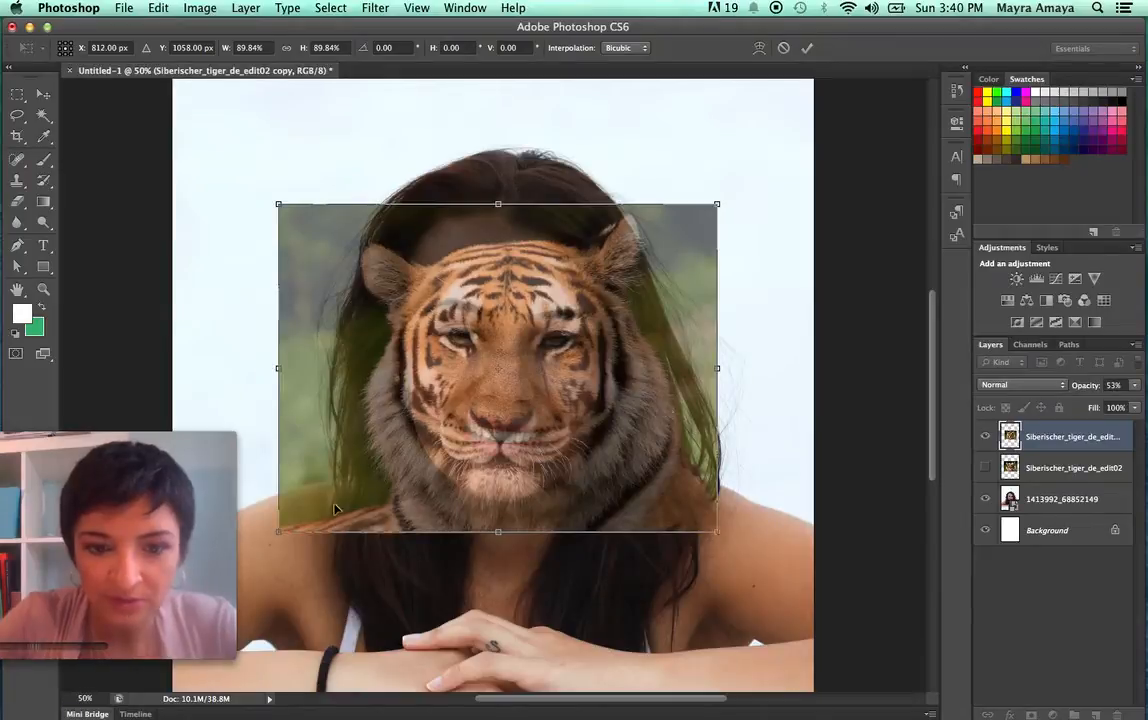
left_click_drag(277, 534, 281, 530)
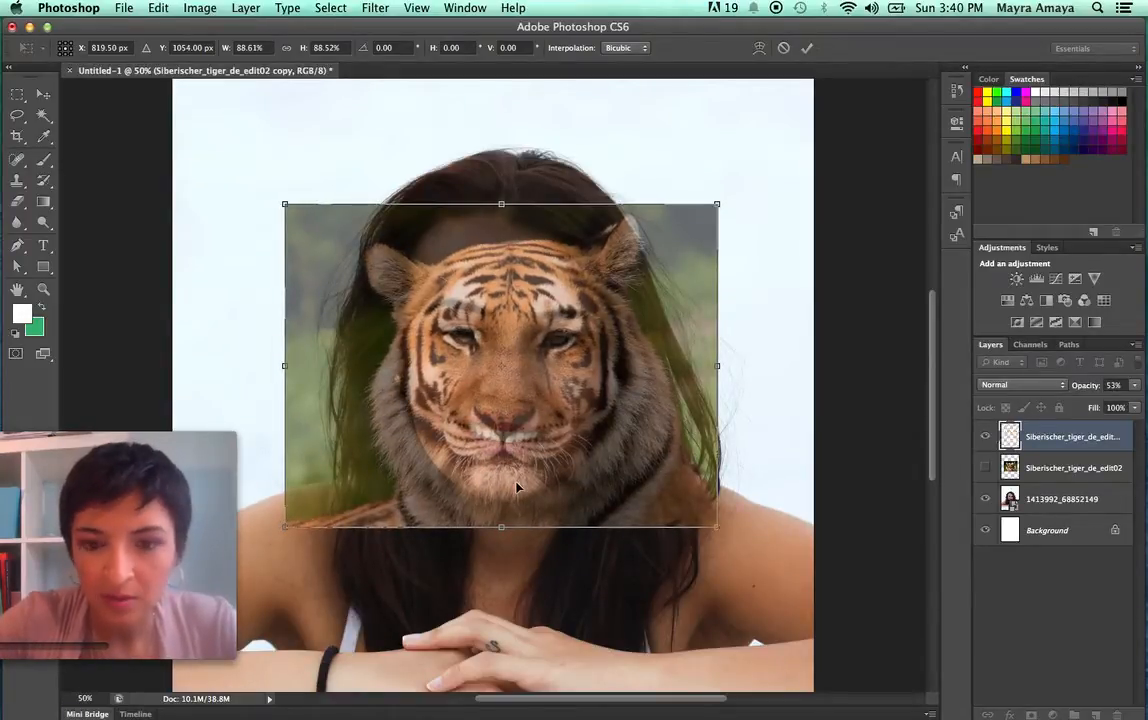
Nudge the tiger copy about 6 px down to align its eyes with the woman's, and apply the transformation.
key("Down")
key("Down")
key("Down")
key("Down")
key("Down")
key("Down")
key("Down")
key("Down")
key("Down")
key("Down")
key("Up")
key("Up")
key("Up")
key("Up")
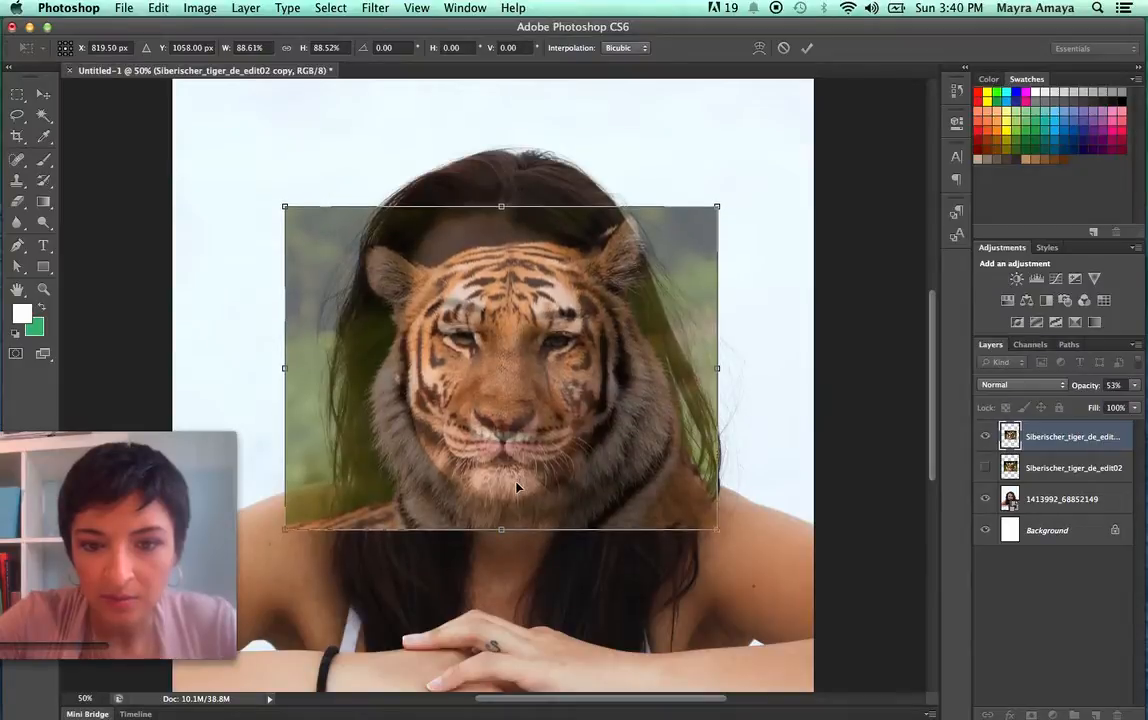
key("Down")
key("Down")
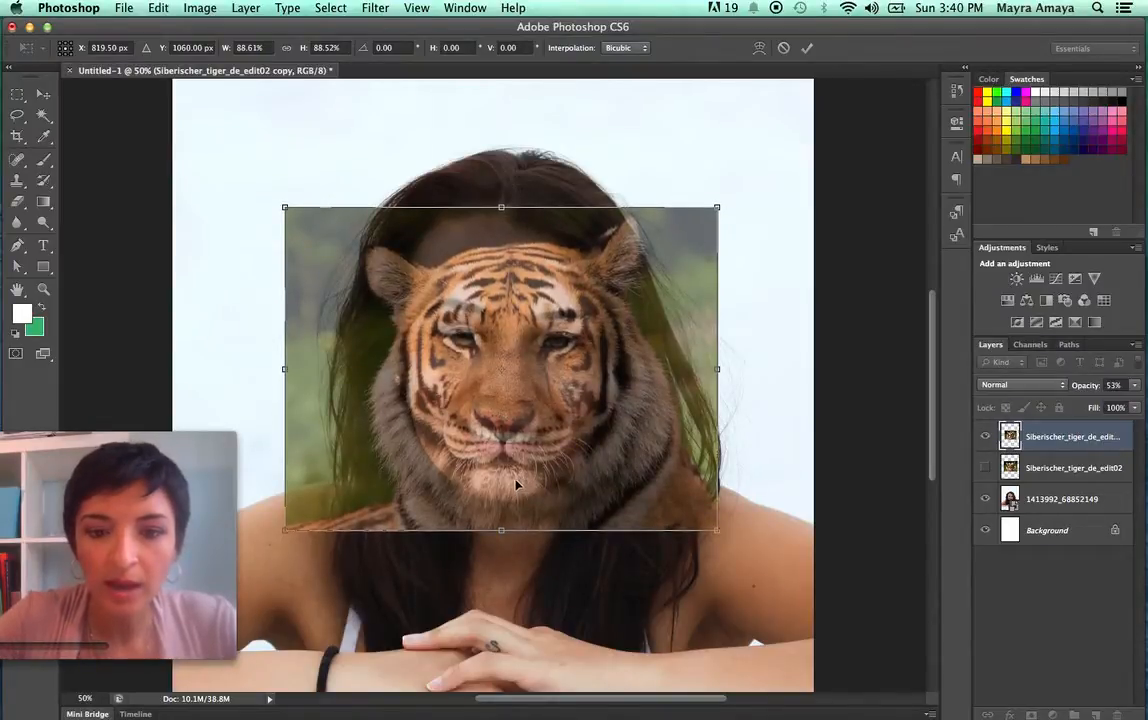
key("Return")
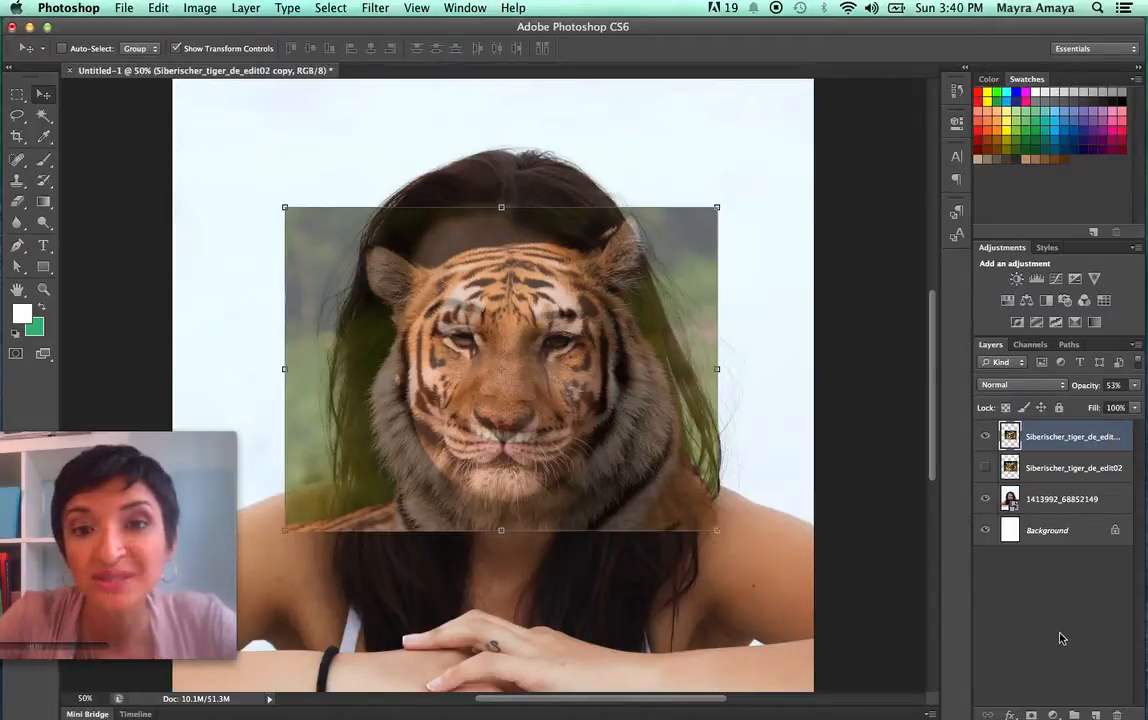
Add a layer mask to the tiger copy and brush black over the image's upper-left corner with the transform controls hidden.
left_click(1031, 714)
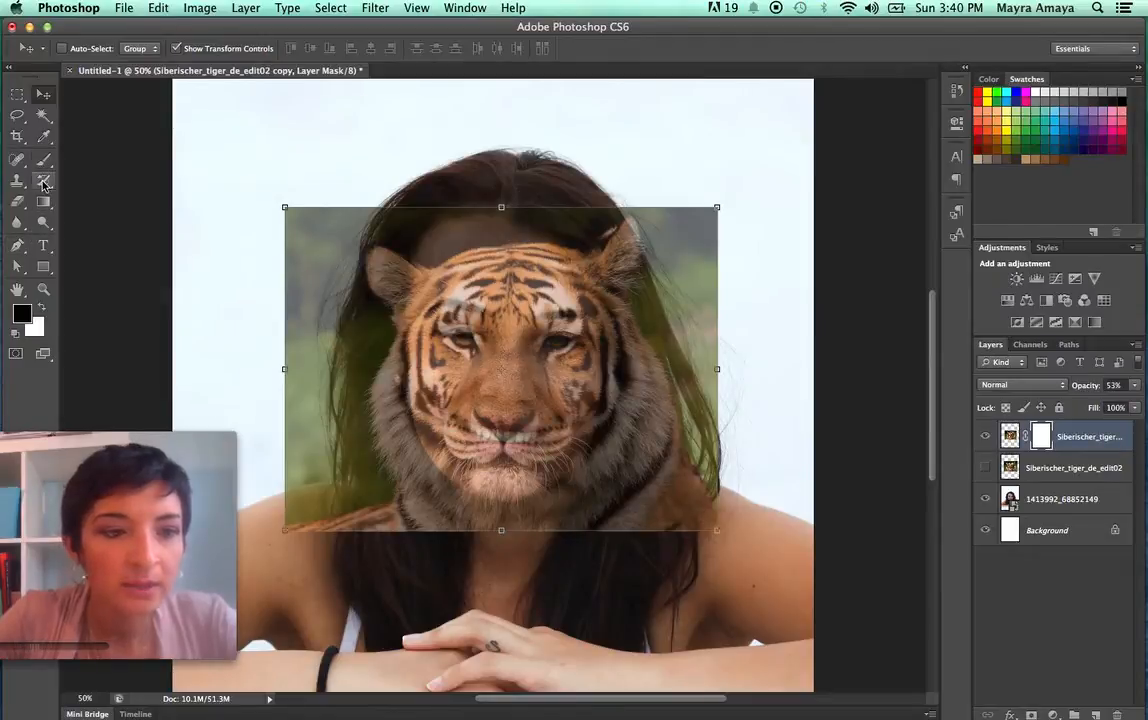
left_click(176, 49)
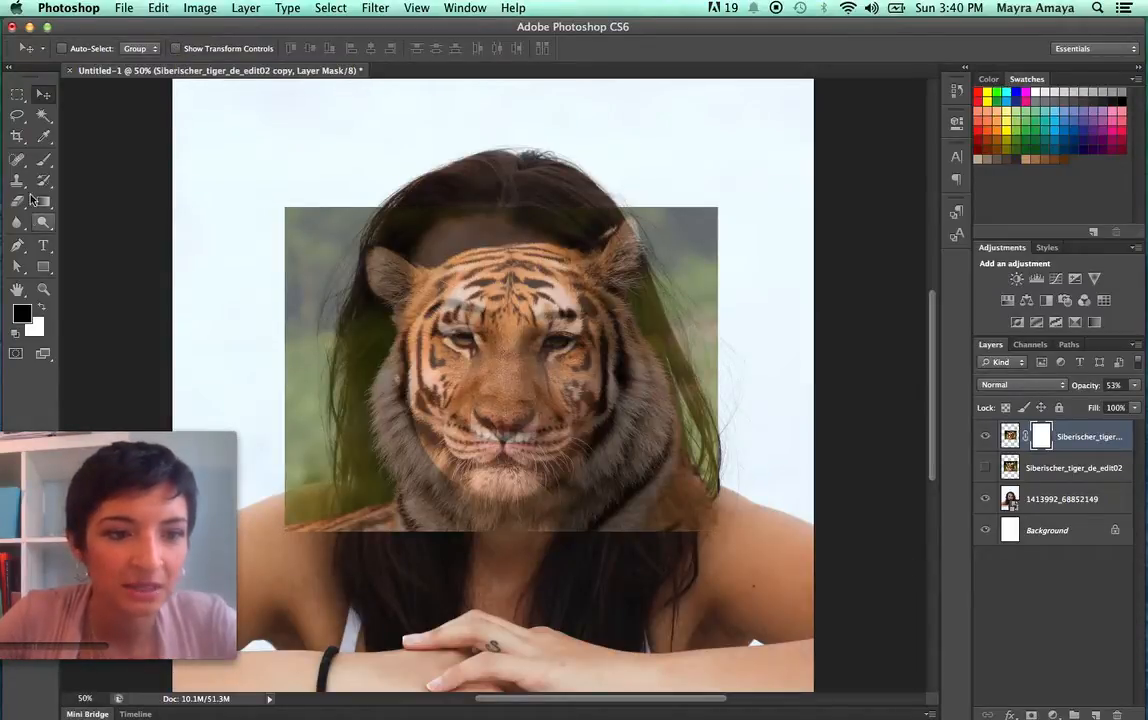
left_click(44, 163)
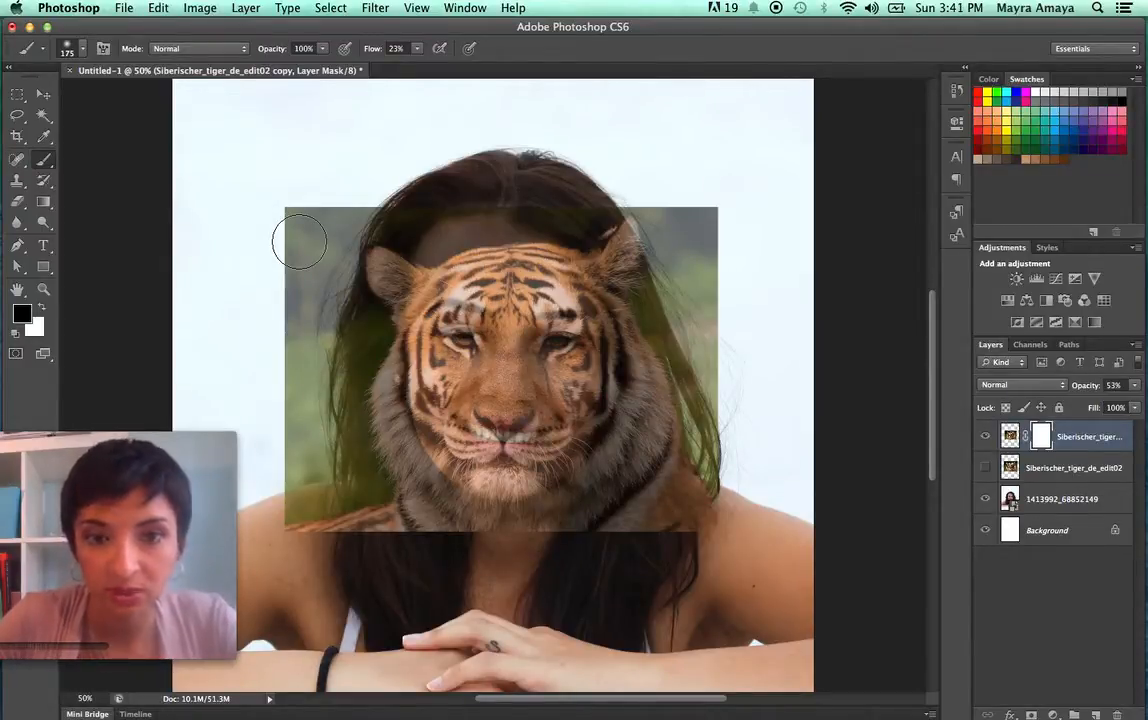
mouse_move(299, 241)
left_mouse_down()
mouse_move(314, 211)
mouse_move(299, 239)
mouse_move(278, 205)
left_mouse_up()
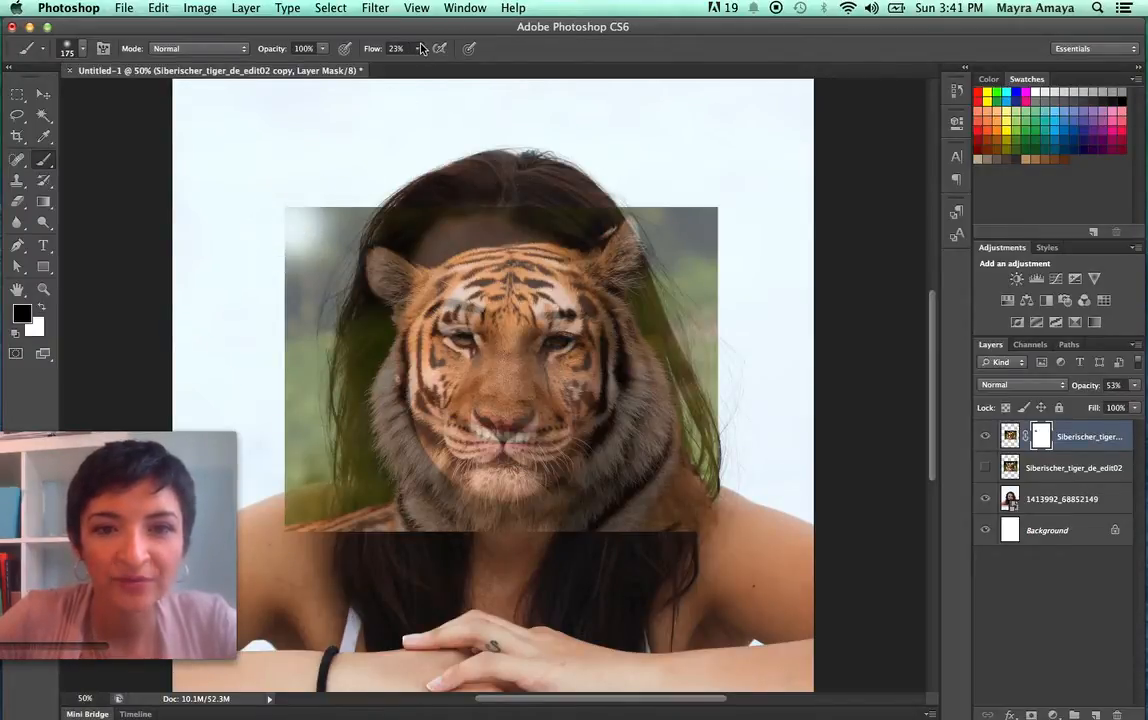
Set the brush flow to 88% and mask out the tiger around the eye area, including forehead, ears, muzzle and fur.
left_click(421, 48)
left_click_drag(378, 62, 425, 62)
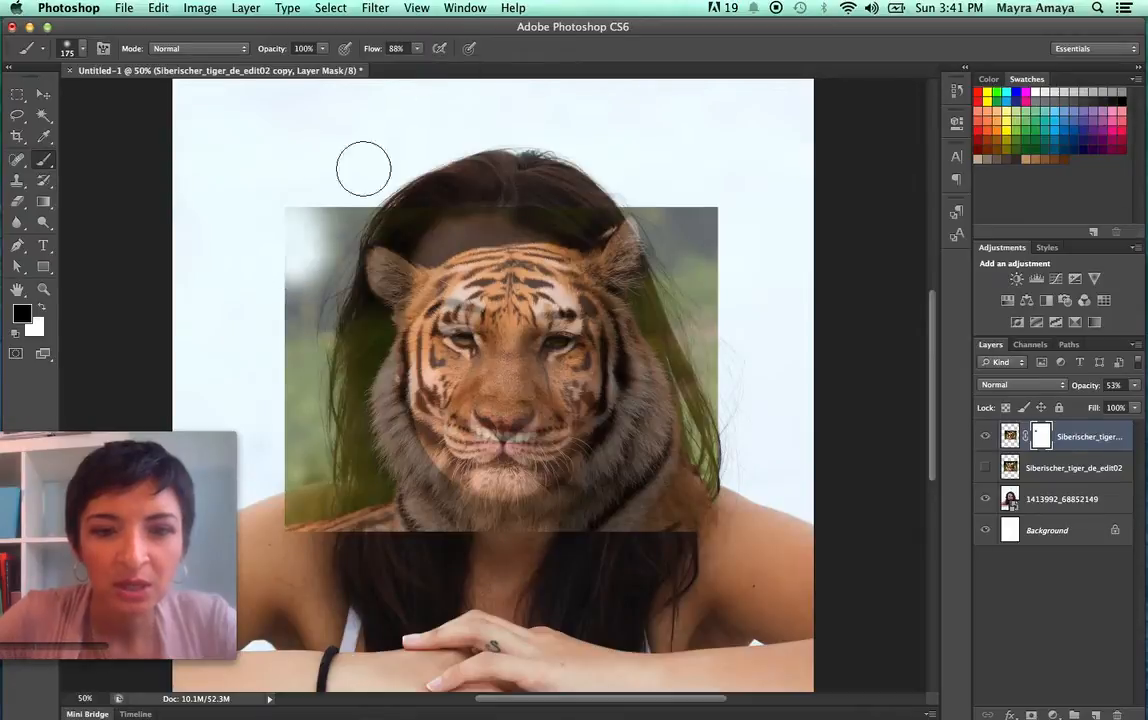
mouse_move(363, 169)
left_mouse_down()
mouse_move(249, 256)
mouse_move(307, 249)
mouse_move(305, 269)
mouse_move(404, 198)
mouse_move(430, 240)
mouse_move(470, 235)
mouse_move(523, 276)
mouse_move(568, 220)
mouse_move(648, 205)
mouse_move(454, 200)
left_mouse_up()
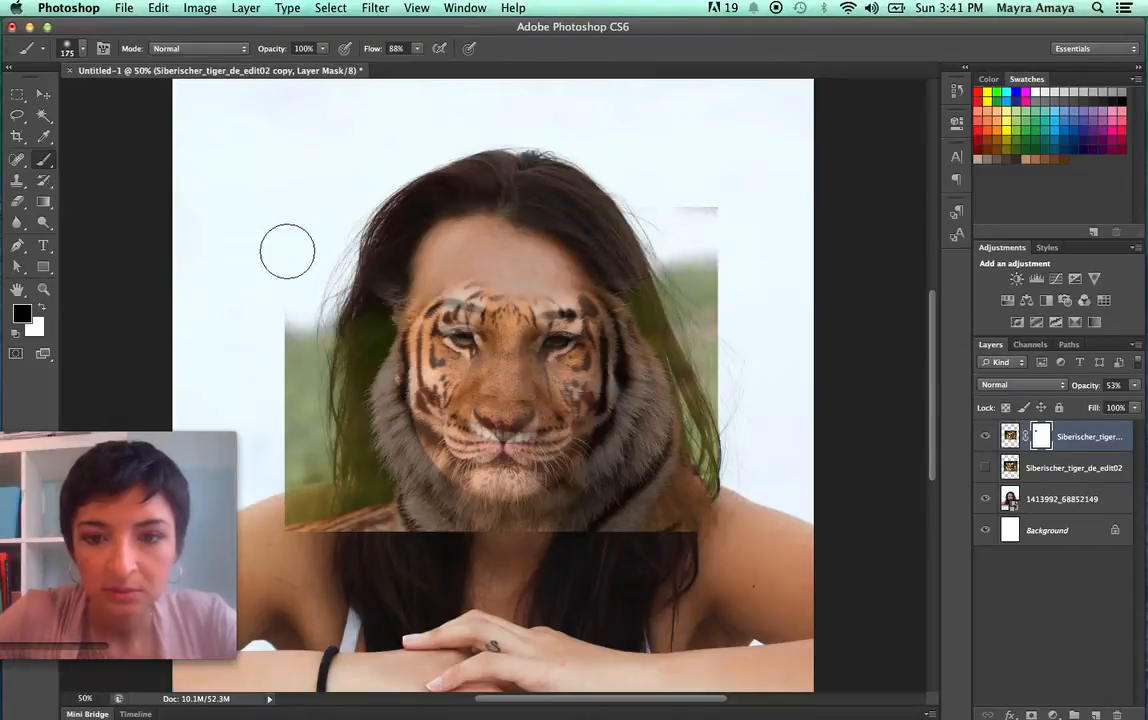
mouse_move(287, 251)
left_mouse_down()
mouse_move(265, 309)
mouse_move(374, 318)
mouse_move(379, 345)
mouse_move(355, 318)
mouse_move(369, 395)
mouse_move(369, 385)
mouse_move(399, 455)
mouse_move(359, 432)
mouse_move(296, 337)
mouse_move(331, 490)
mouse_move(395, 523)
mouse_move(512, 540)
mouse_move(512, 513)
mouse_move(619, 483)
mouse_move(657, 292)
mouse_move(703, 208)
mouse_move(690, 340)
mouse_move(696, 314)
mouse_move(743, 326)
mouse_move(678, 529)
mouse_move(656, 516)
mouse_move(597, 537)
mouse_move(629, 425)
mouse_move(634, 348)
mouse_move(615, 296)
mouse_move(566, 270)
mouse_move(493, 267)
mouse_move(430, 300)
mouse_move(430, 345)
mouse_move(410, 380)
mouse_move(512, 395)
mouse_move(559, 421)
mouse_move(499, 456)
mouse_move(429, 426)
mouse_move(557, 458)
mouse_move(595, 429)
left_mouse_up()
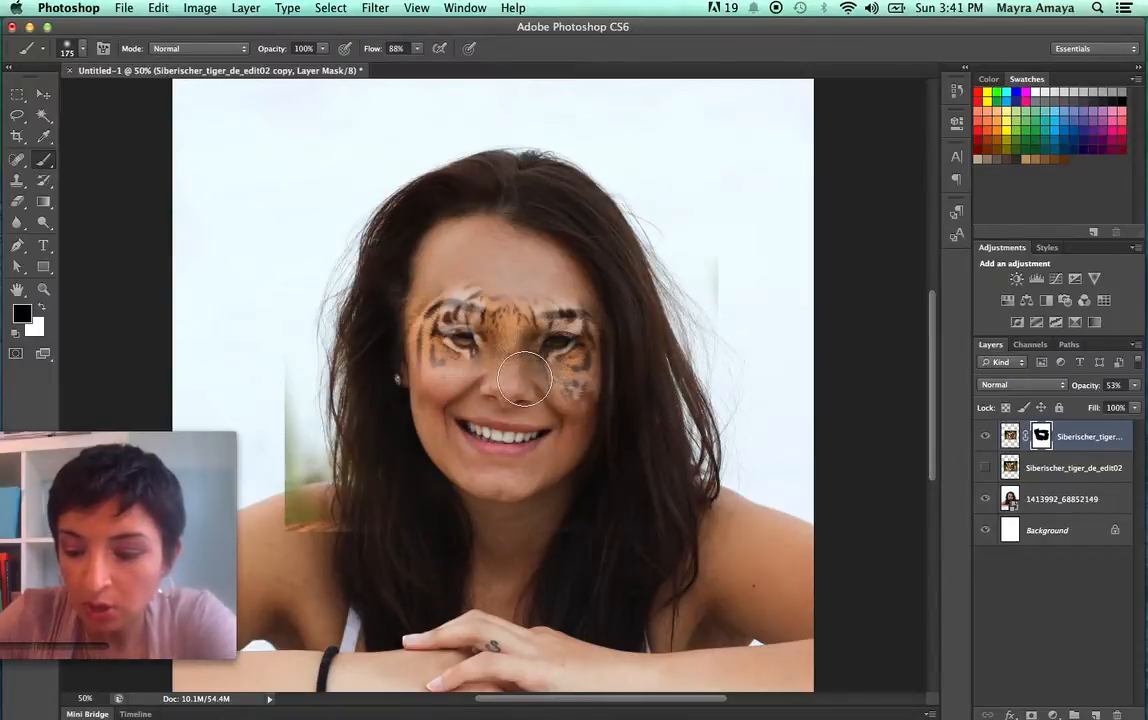
Refine the mask edges around the tiger eyes and nose with a smaller black brush, lowering its opacity to 45%.
key("bracketleft")
key("bracketleft")
key("bracketleft")
key("bracketleft")
key("bracketleft")
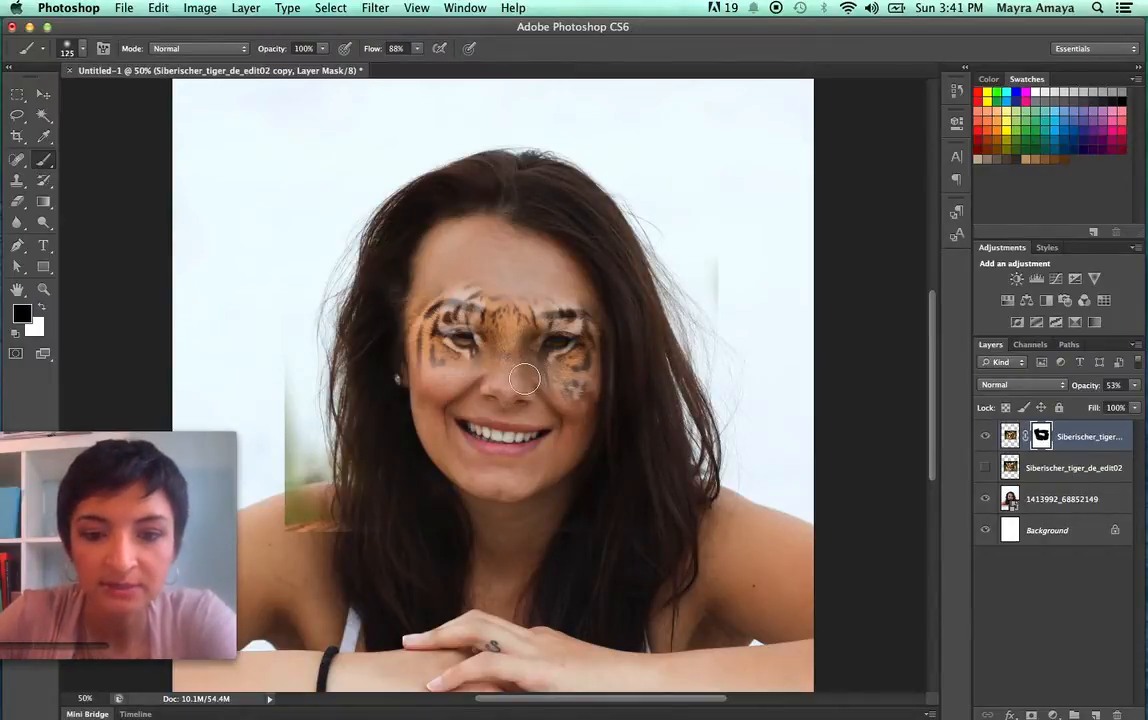
key("bracketleft")
key("bracketleft")
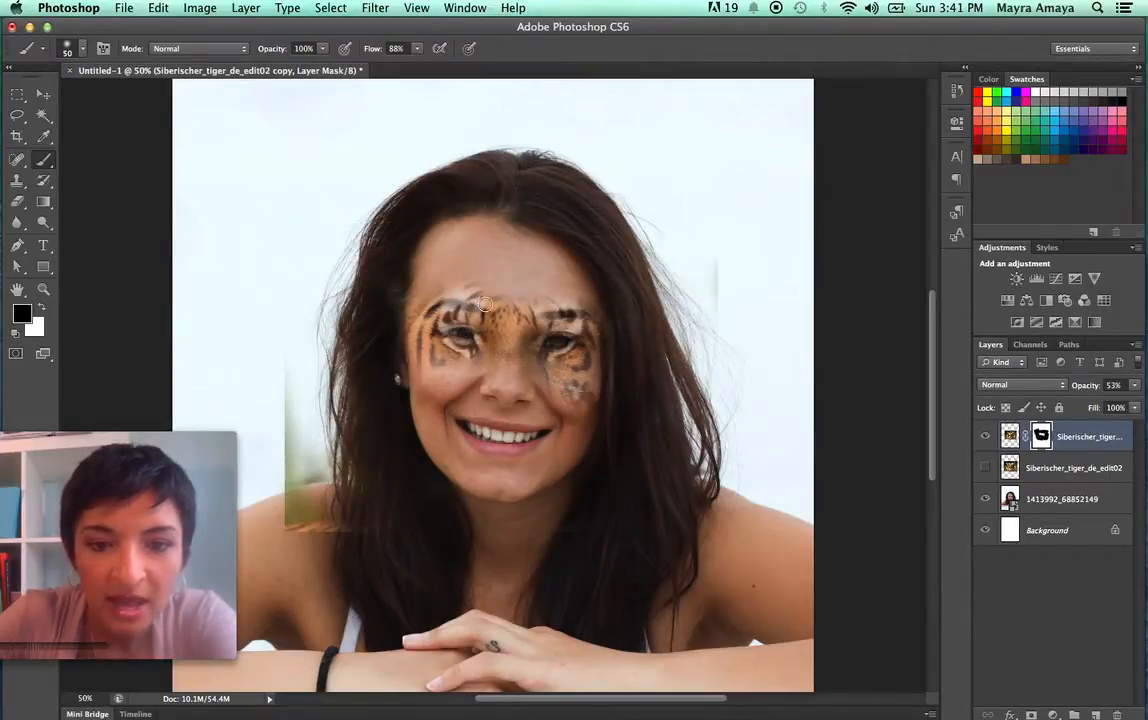
left_click(323, 50)
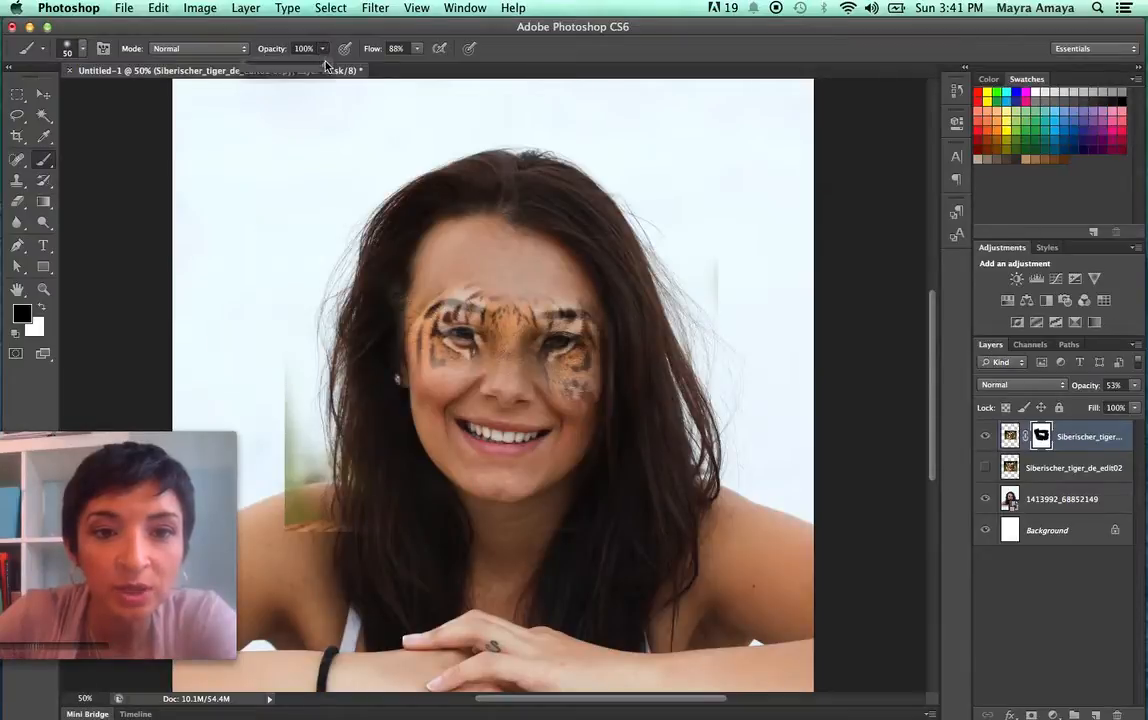
left_click_drag(325, 65, 281, 67)
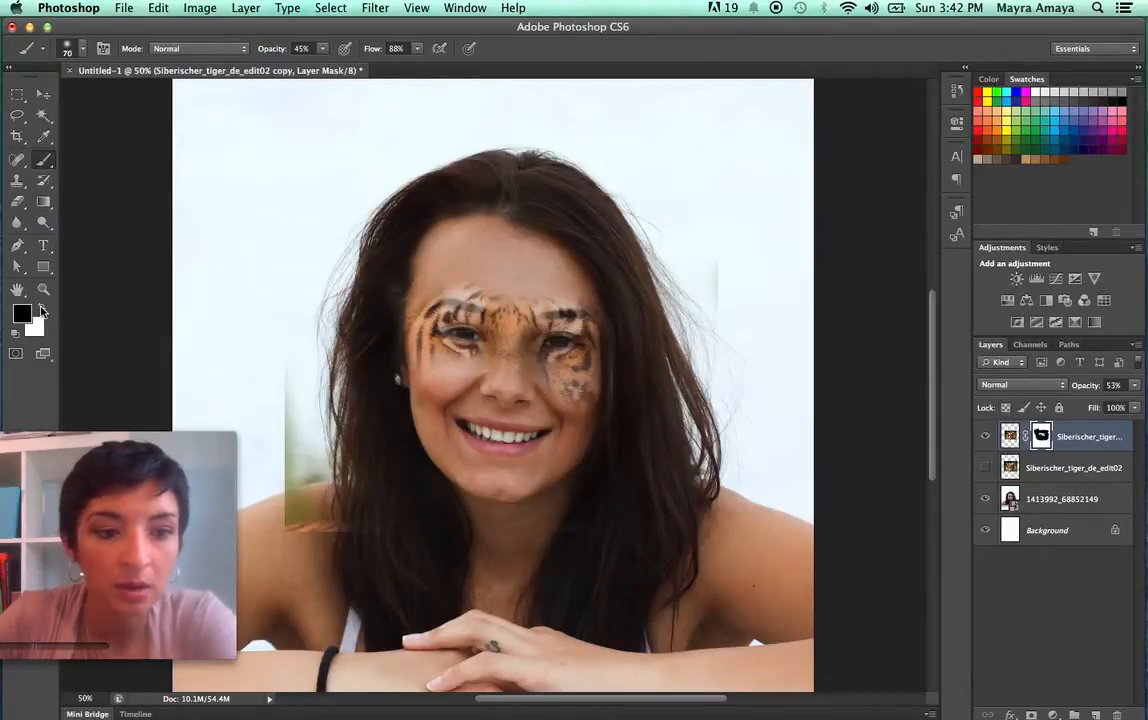
Paint white on the mask to bring back tiger stripes around the eyes and across the lower forehead.
left_click(42, 310)
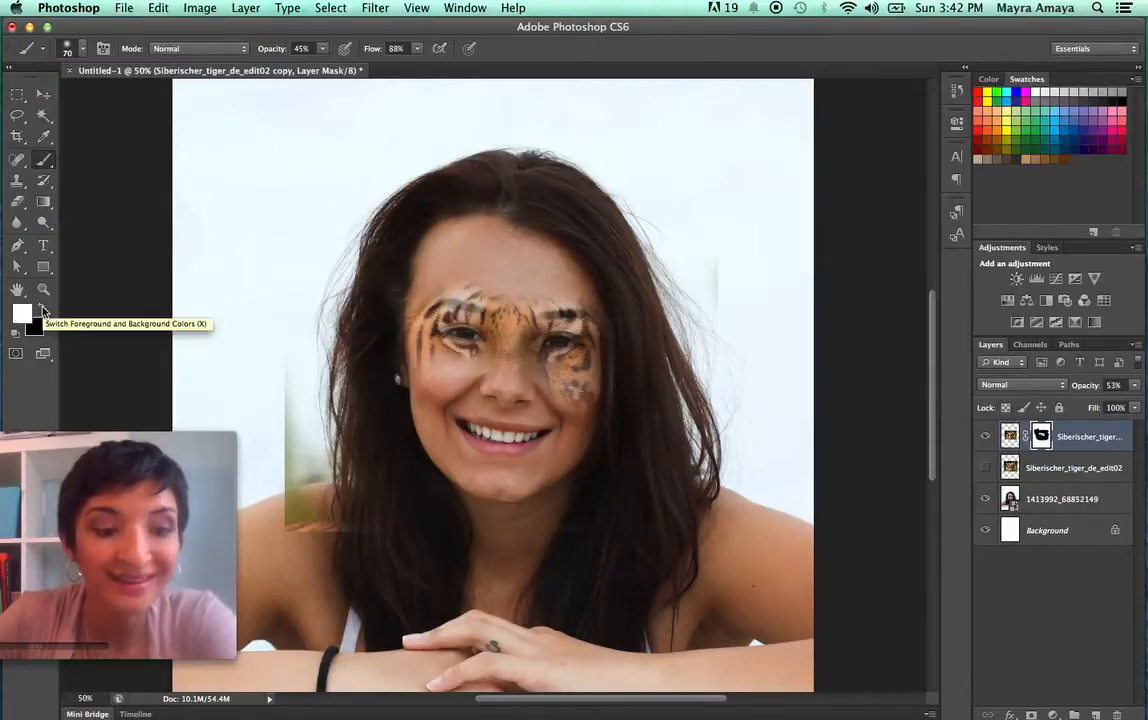
mouse_move(446, 367)
left_mouse_down()
mouse_move(437, 364)
mouse_move(480, 369)
mouse_move(456, 371)
mouse_move(398, 334)
mouse_move(378, 298)
mouse_move(422, 303)
mouse_move(470, 288)
mouse_move(583, 316)
mouse_move(491, 270)
mouse_move(515, 273)
left_mouse_up()
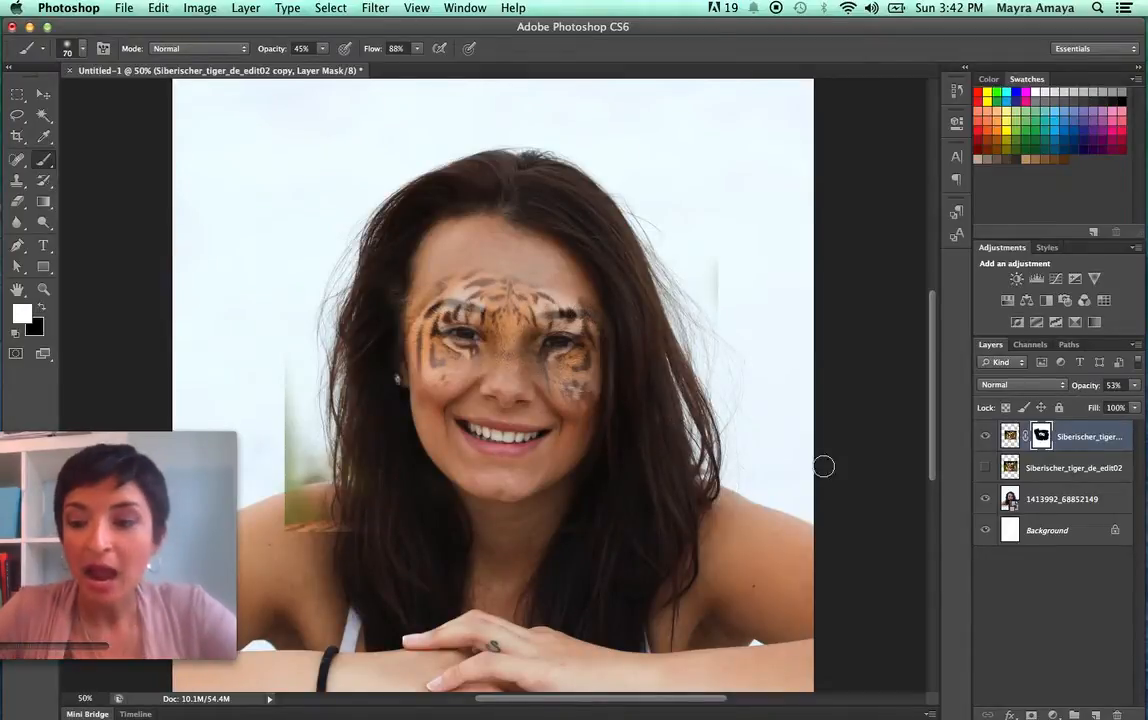
Rename the masked tiger copy layer as eyes.
left_click(1087, 440)
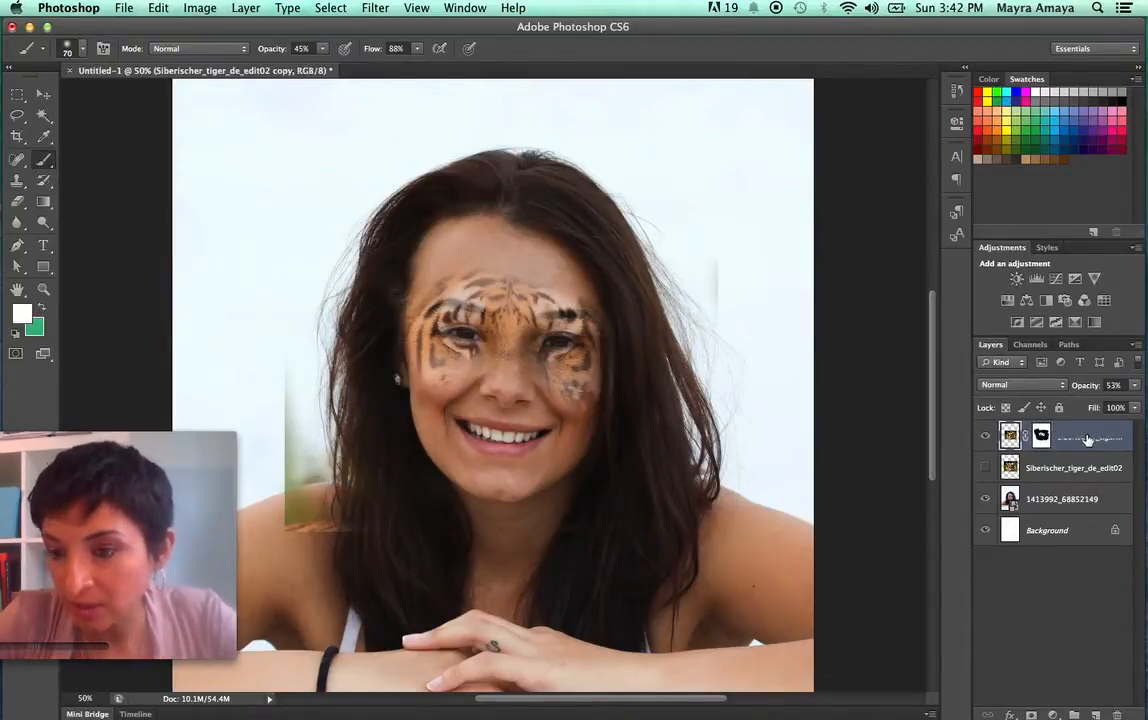
double_click(1087, 438)
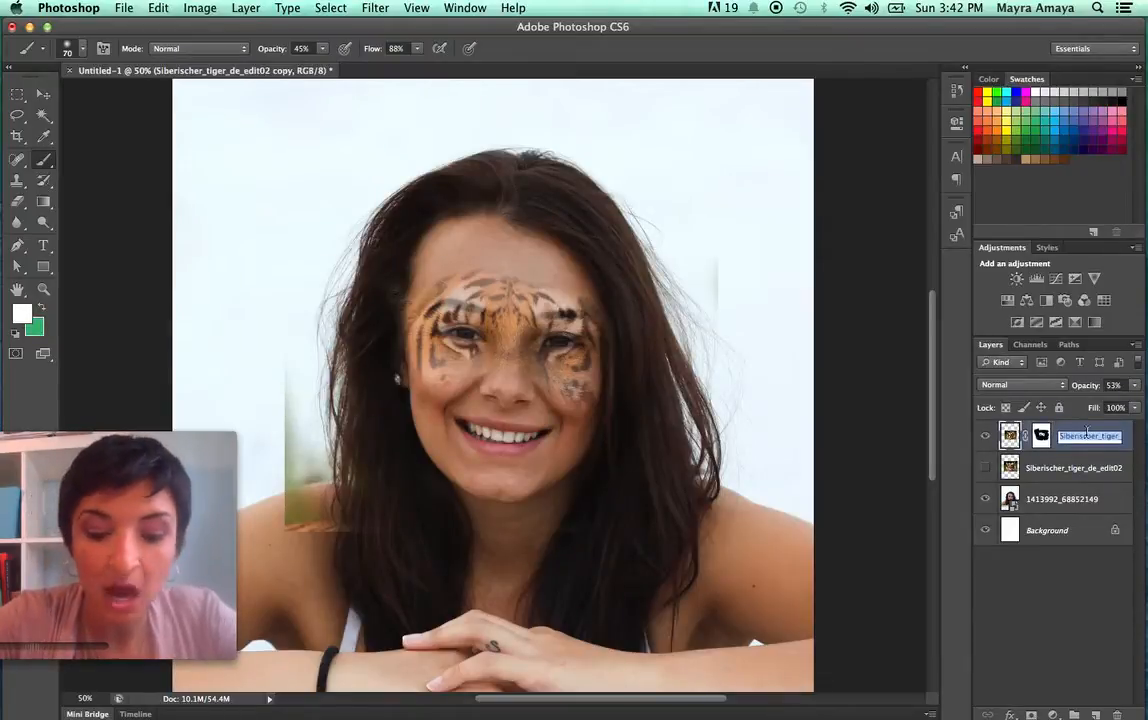
type("t")
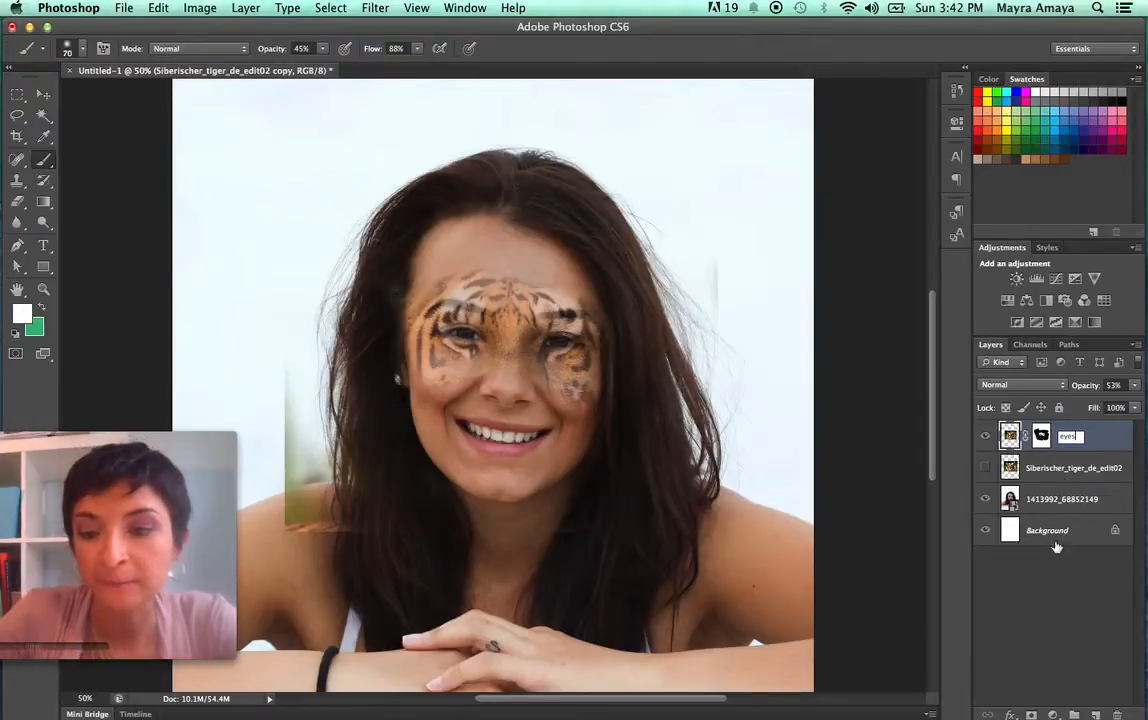
key("Return")
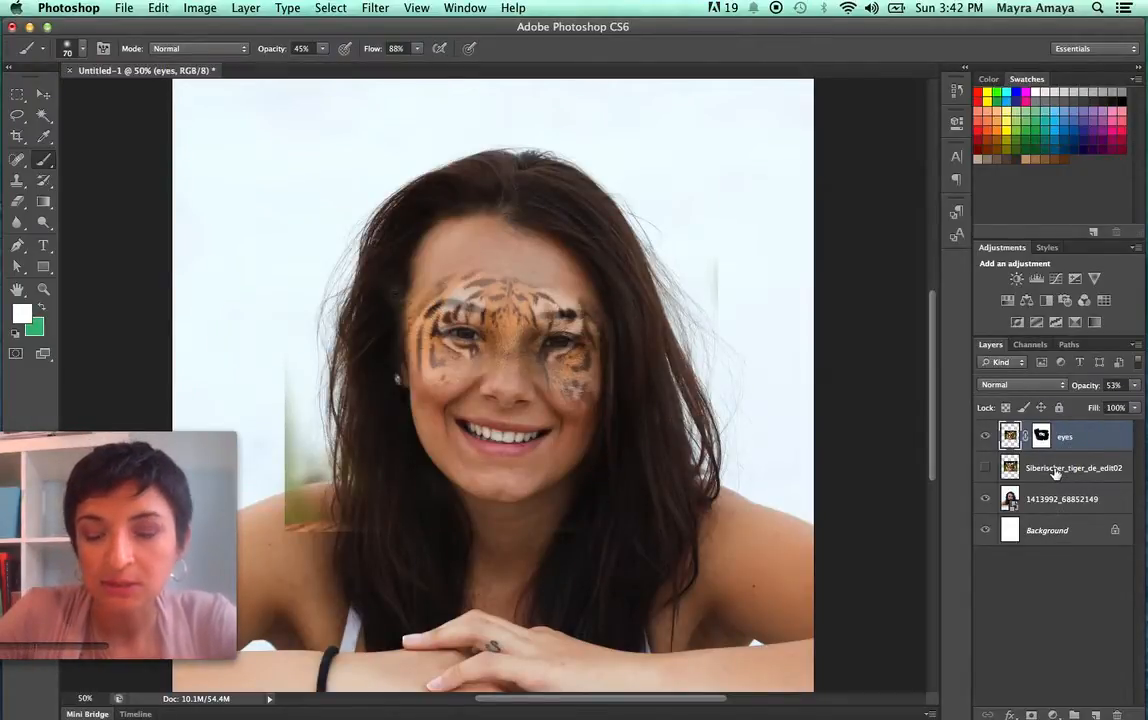
Show the original tiger layer and add a second mask to the eyes layer.
left_click(985, 467)
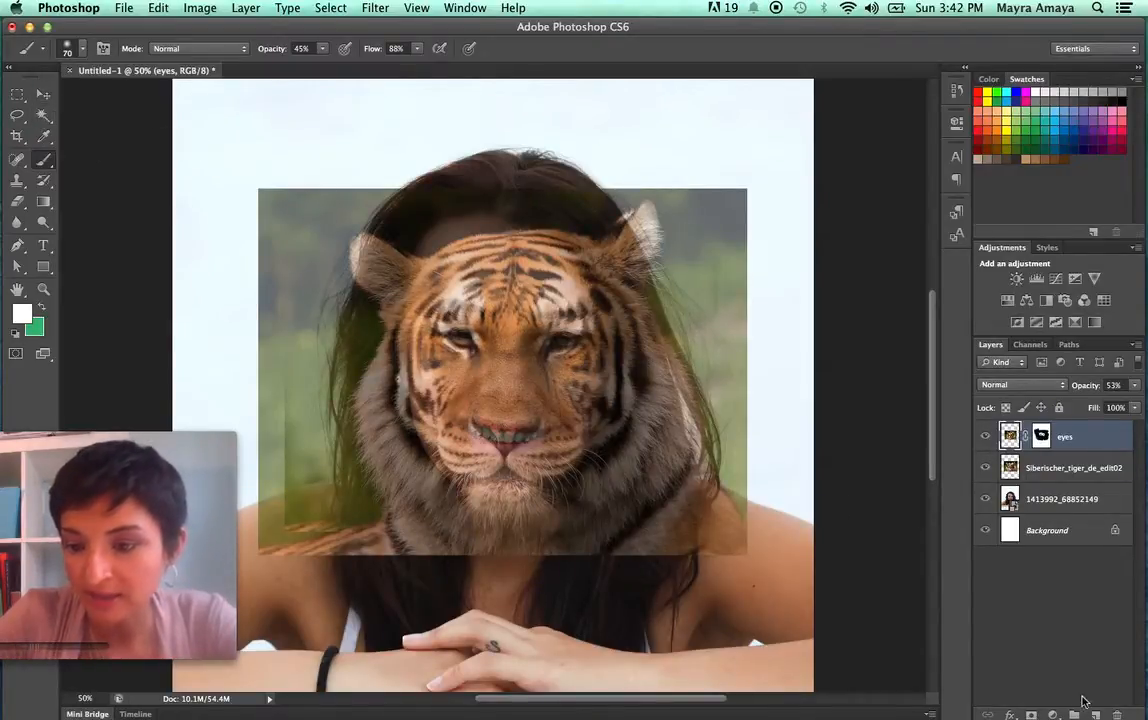
left_click(1031, 714)
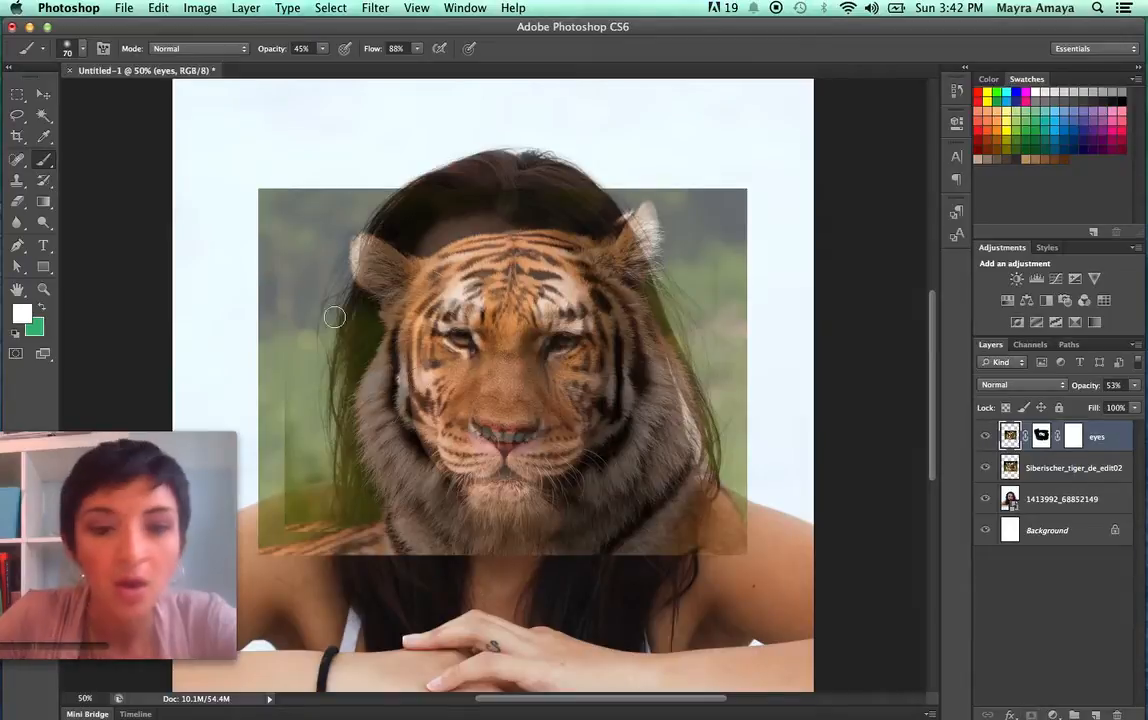
Enlarge the brush to 250 px for masking broad areas around the tiger's head.
key("bracketright")
key("bracketright")
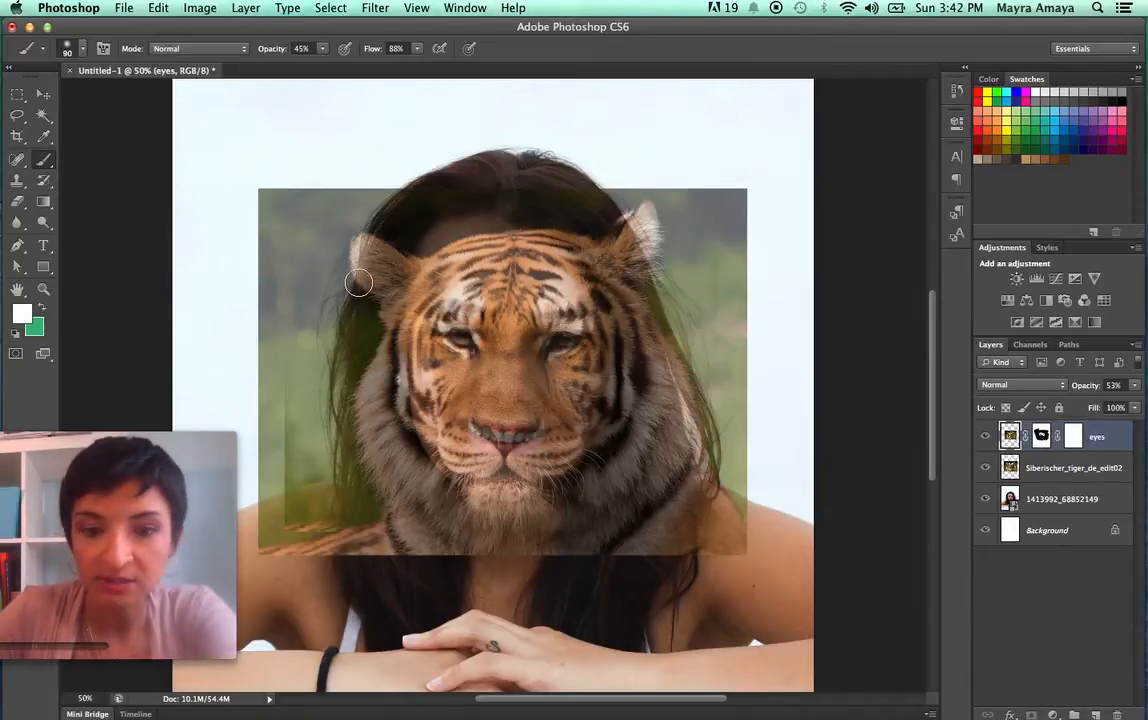
key("bracketright")
key("bracketright")
key("bracketright")
key("bracketright")
key("bracketright")
key("bracketright")
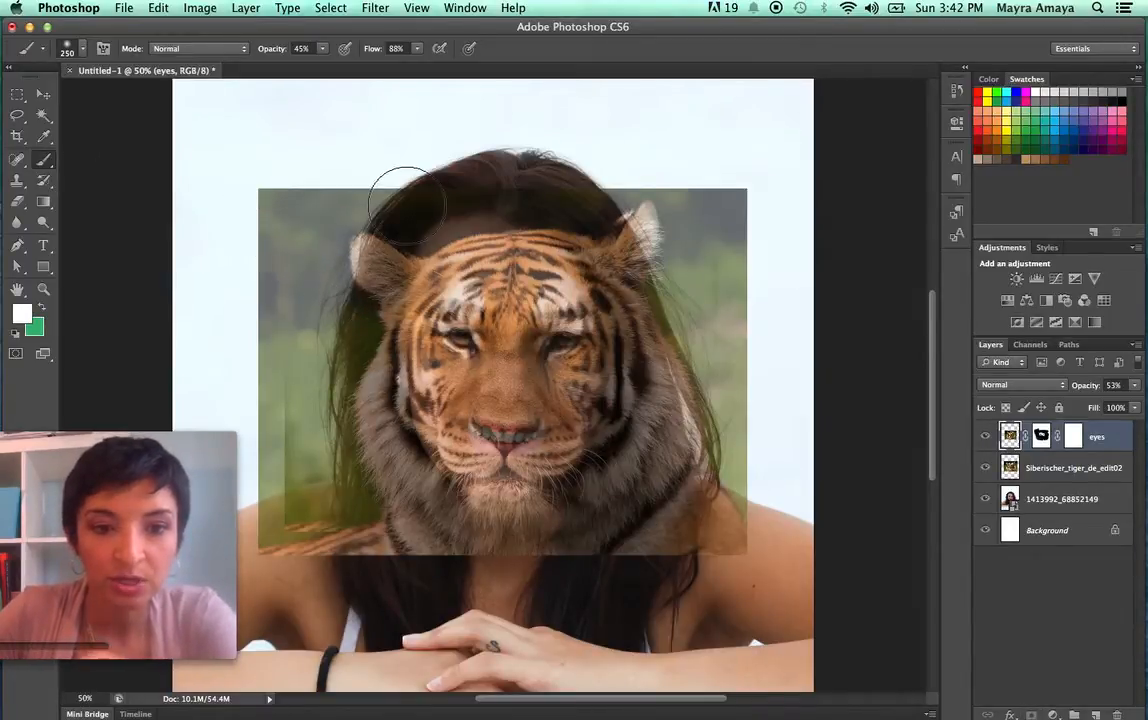
Undo the last changes on the eyes layer to remove its extra second mask.
left_click(467, 262)
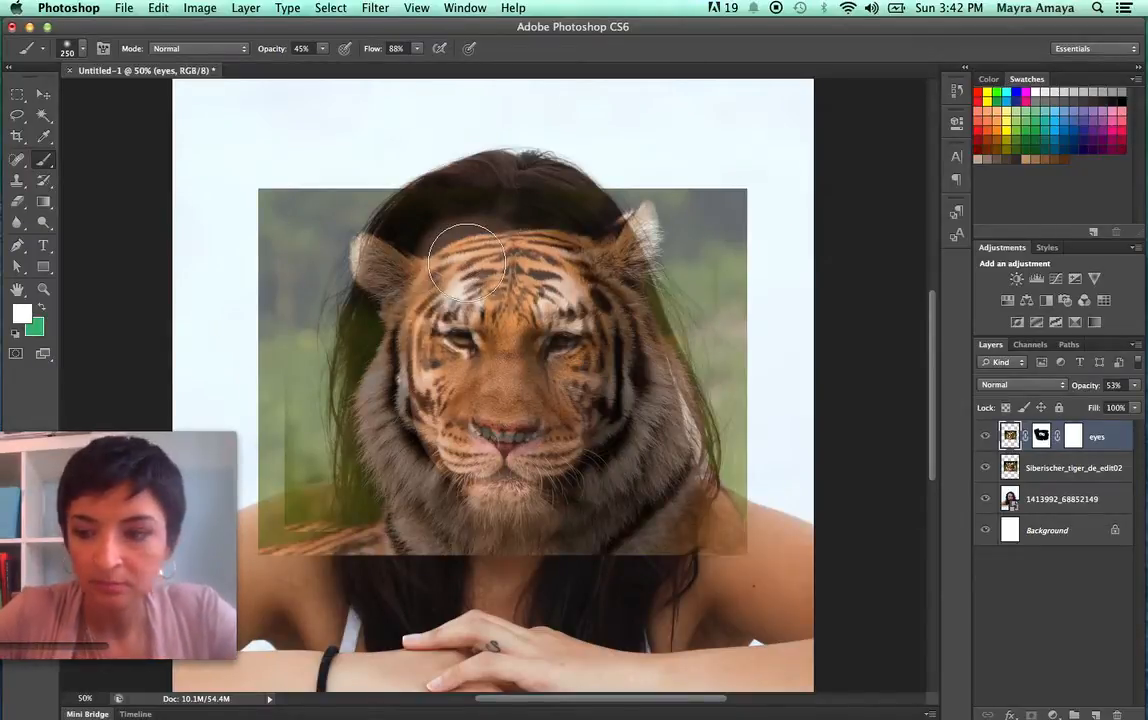
key("super+alt+z")
key("super+alt+z")
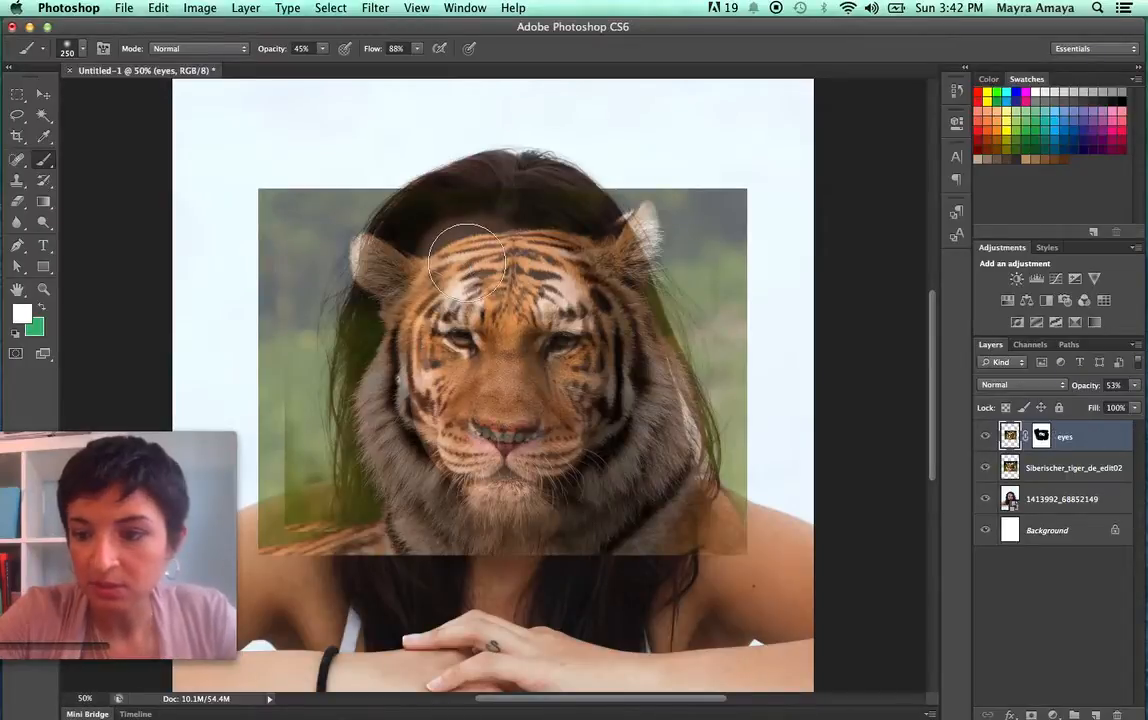
Add a mask to the original tiger layer and paint black at 100% opacity over its upper background, forehead, ears and one side of the neck.
left_click(1025, 465)
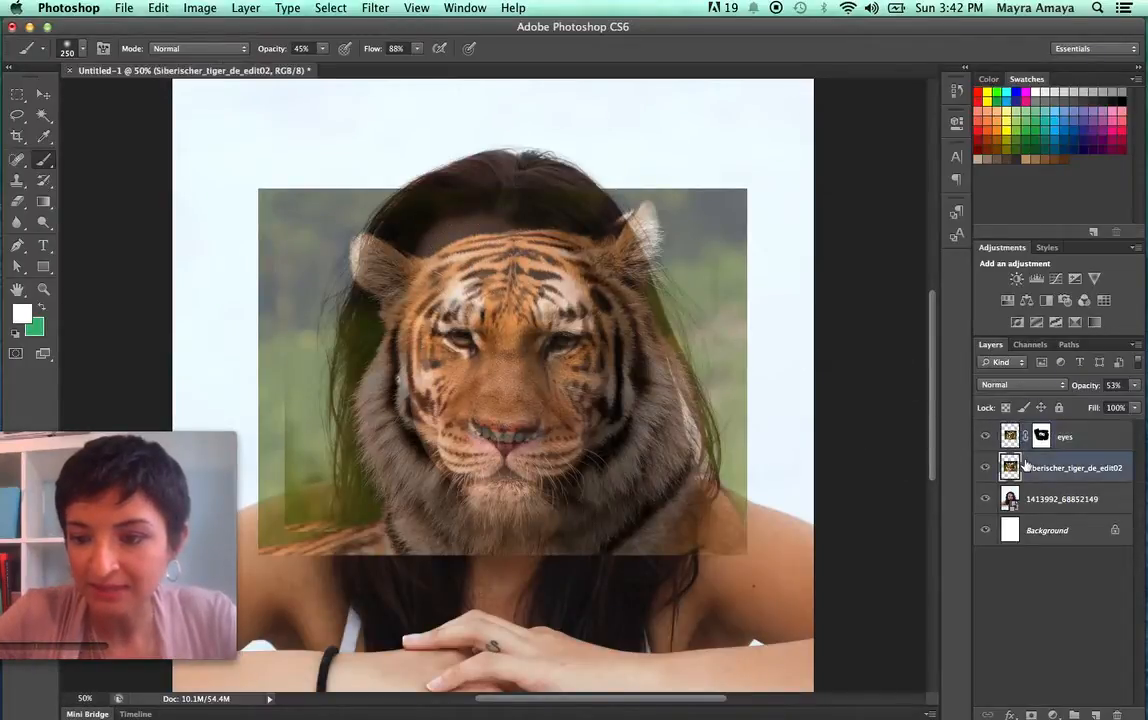
left_click(1031, 714)
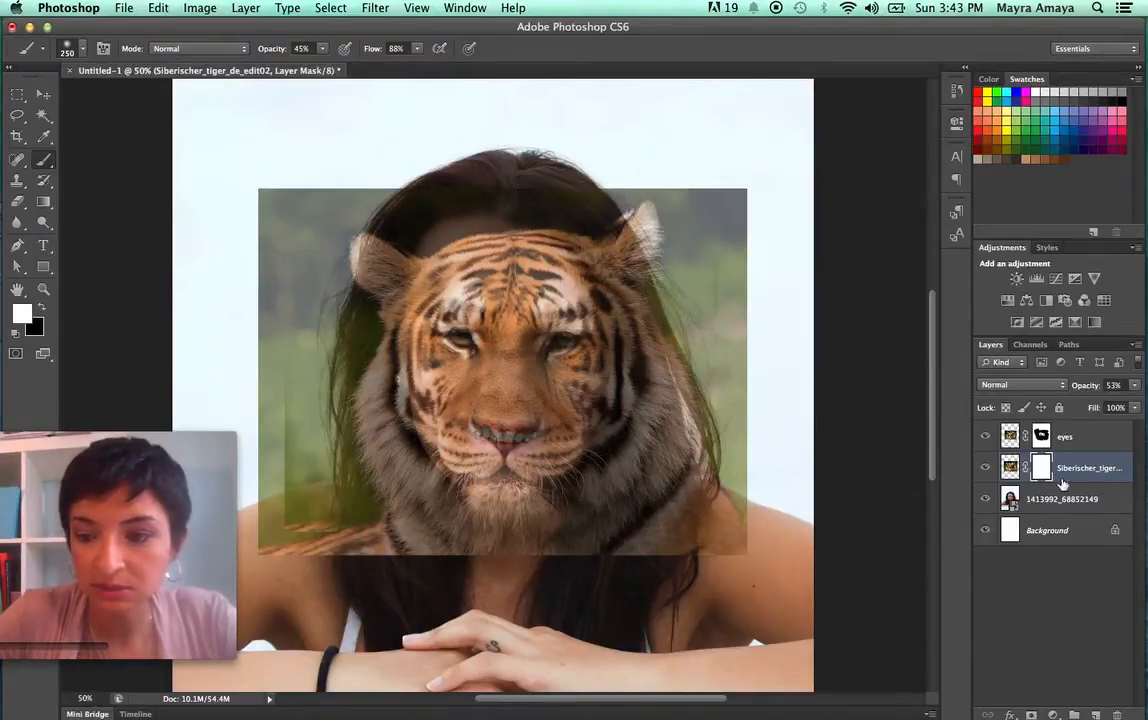
left_click(42, 308)
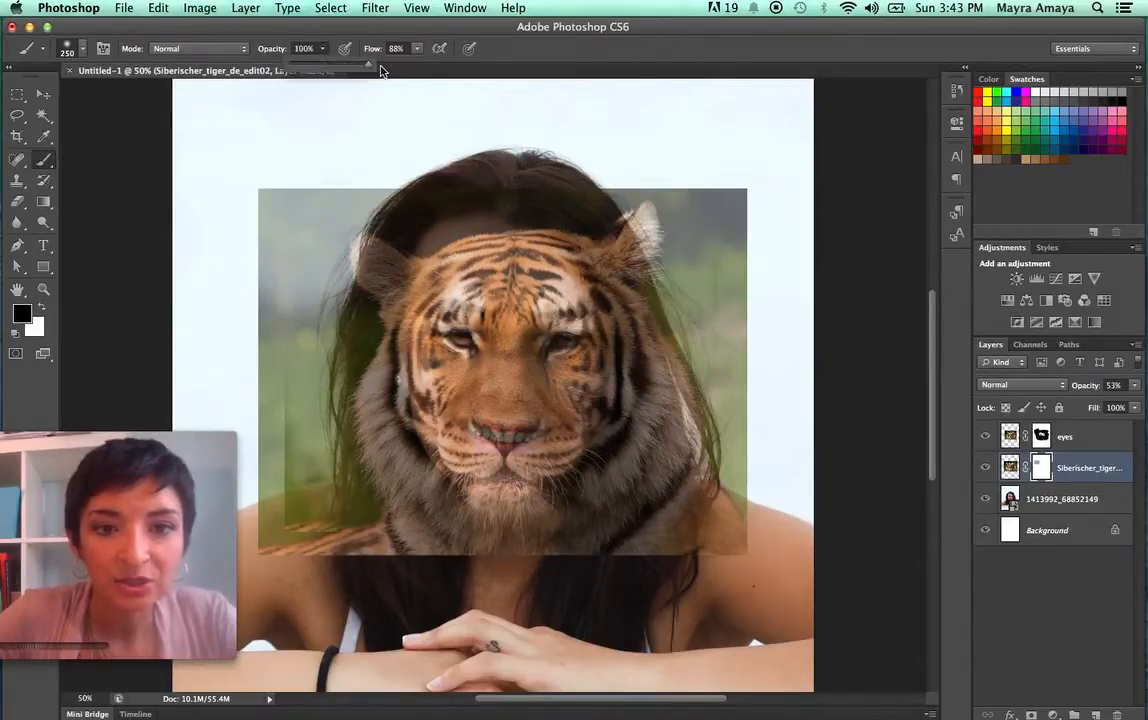
mouse_move(241, 210)
left_mouse_down()
mouse_move(383, 206)
mouse_move(352, 290)
mouse_move(310, 301)
mouse_move(365, 264)
mouse_move(455, 335)
mouse_move(425, 326)
mouse_move(483, 294)
mouse_move(541, 310)
mouse_move(669, 251)
mouse_move(621, 222)
mouse_move(466, 225)
mouse_move(716, 224)
left_mouse_up()
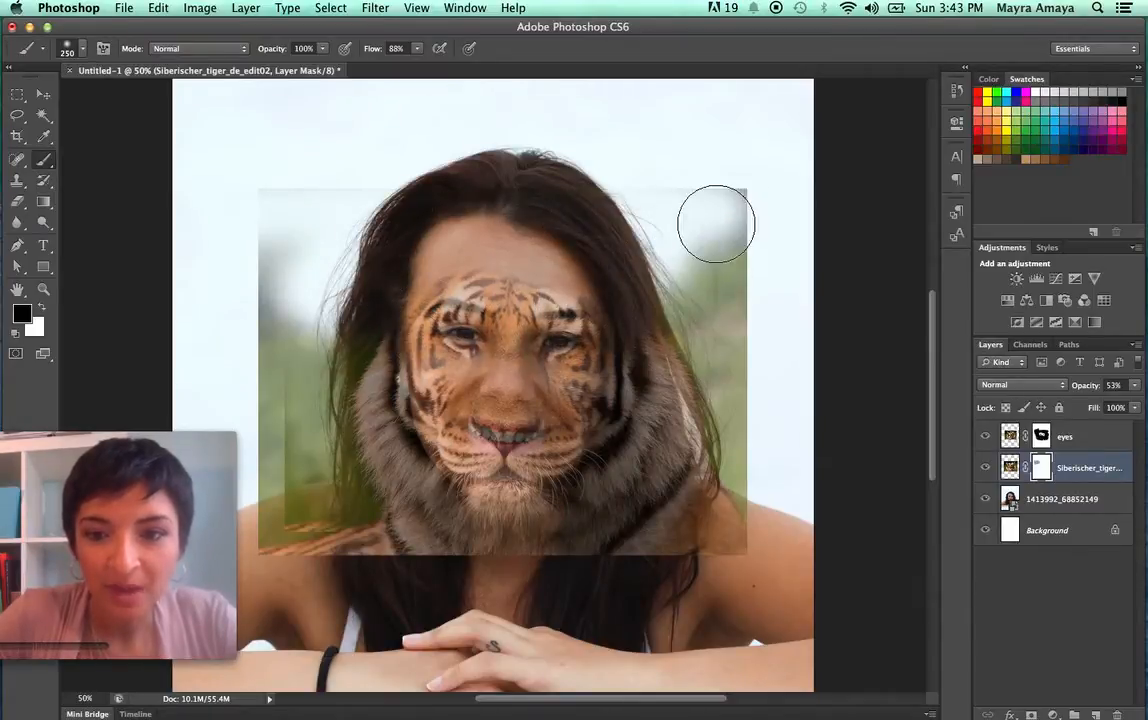
mouse_move(330, 184)
left_mouse_down()
mouse_move(269, 323)
mouse_move(372, 440)
mouse_move(440, 470)
left_mouse_up()
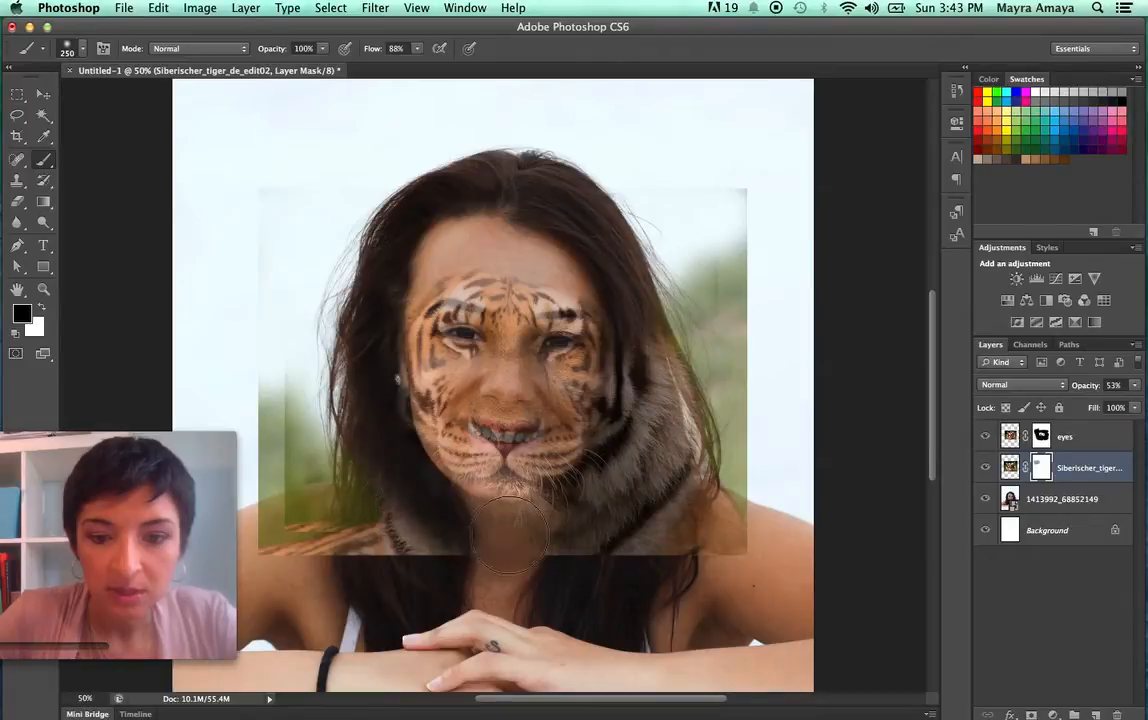
Scale the original tiger layer to about 85% and position its nose over the woman's nose.
left_click(43, 97)
mouse_move(528, 461)
left_mouse_down()
mouse_move(470, 460)
mouse_move(492, 451)
mouse_move(440, 425)
mouse_move(533, 462)
mouse_move(515, 440)
mouse_move(529, 418)
mouse_move(533, 470)
mouse_move(532, 441)
left_mouse_up()
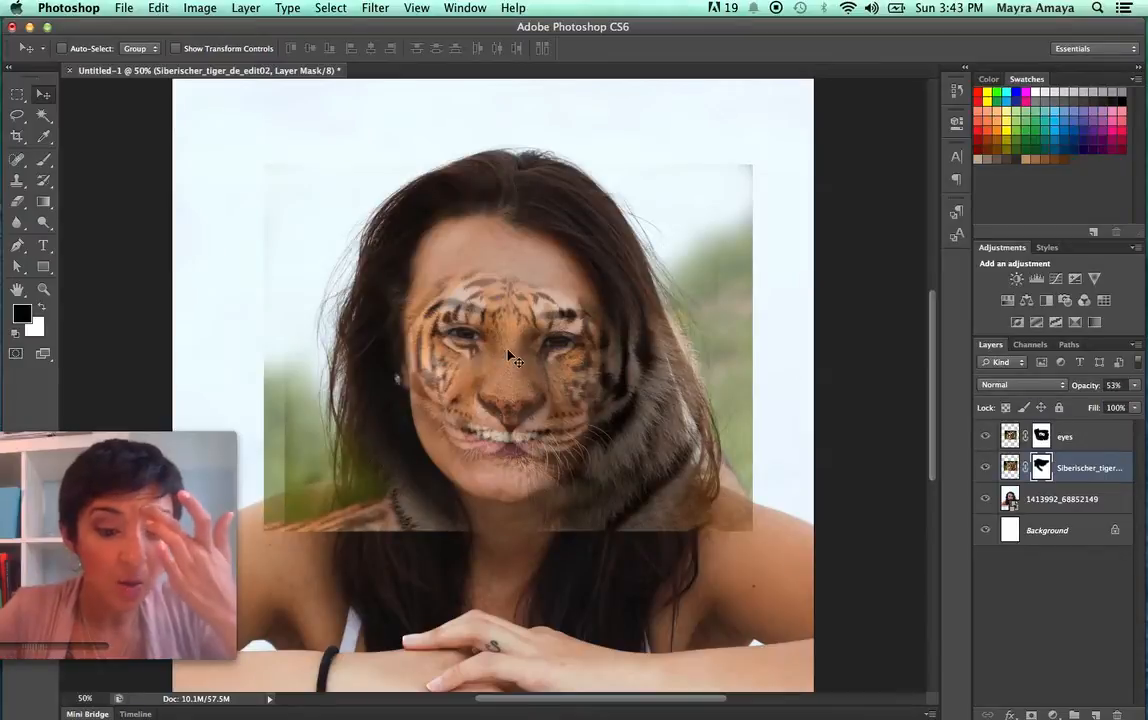
left_click(178, 49)
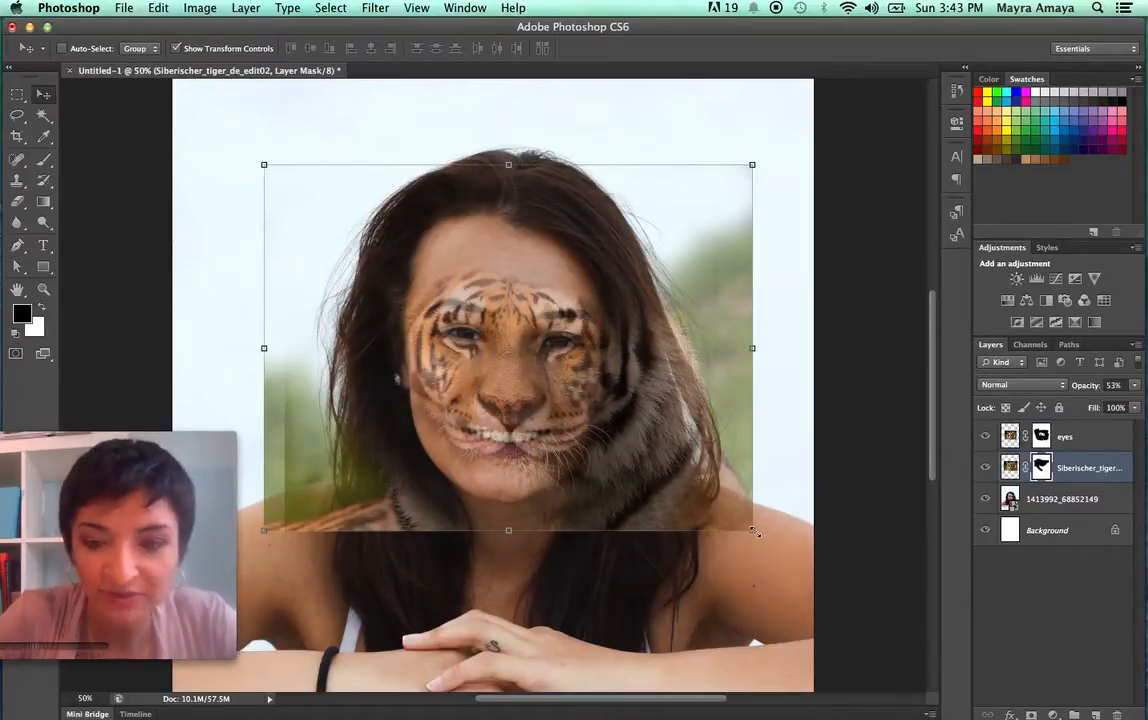
left_click_drag(754, 532, 686, 458)
left_click_drag(484, 384, 518, 407)
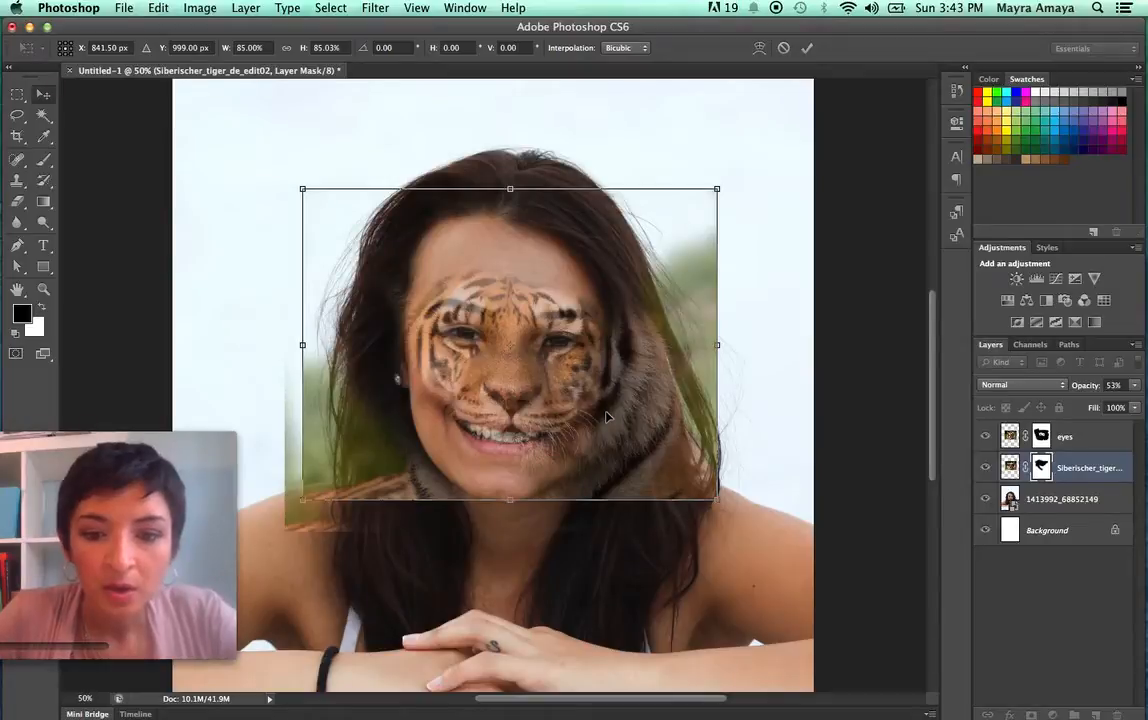
key("Return")
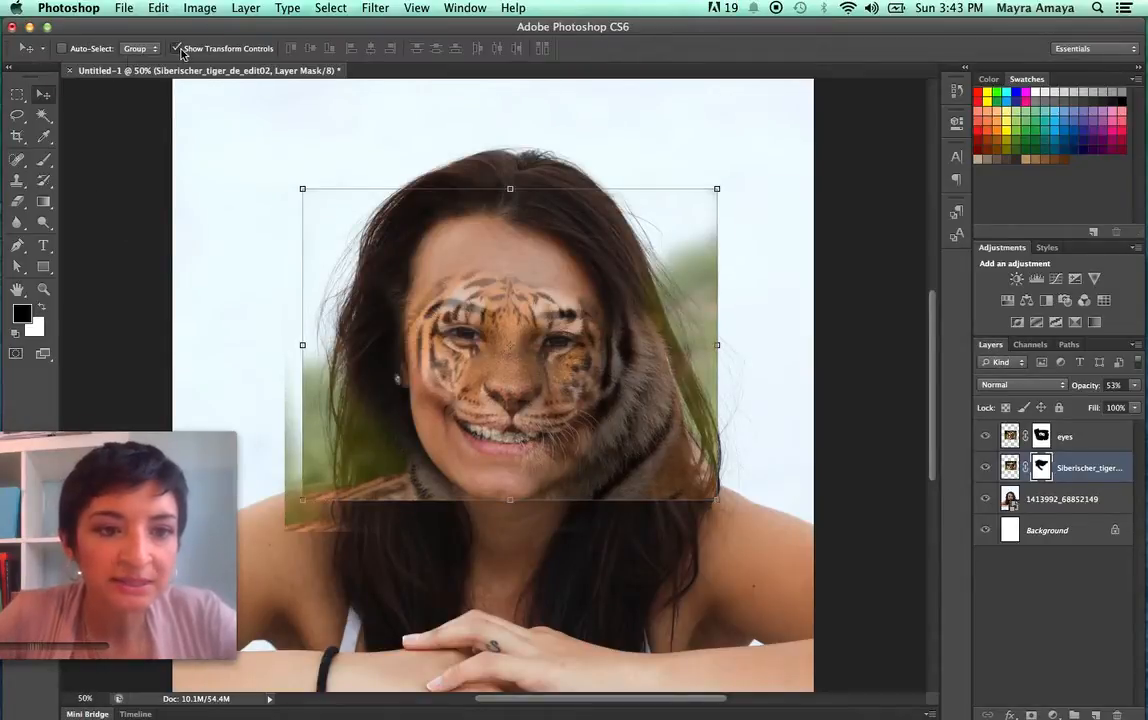
Paint black on the tiger layer's mask to hide the remaining fur over the hair, mouth, chin and neck.
left_click(44, 163)
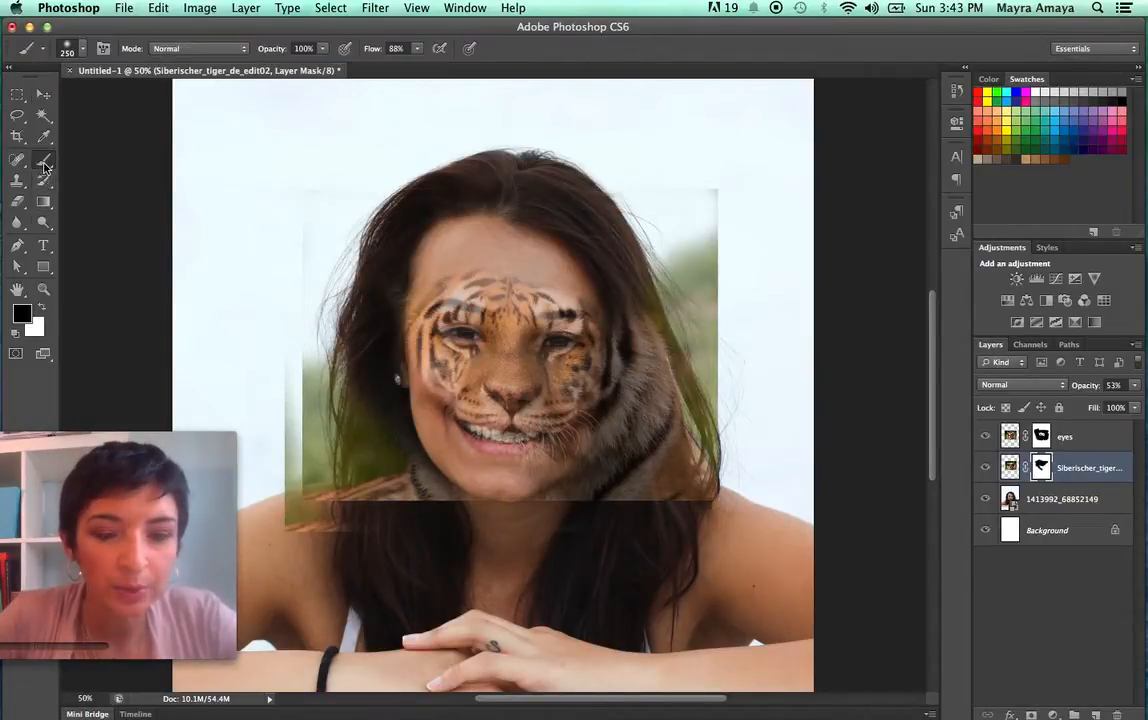
mouse_move(366, 467)
left_mouse_down()
mouse_move(361, 428)
mouse_move(481, 461)
mouse_move(552, 454)
mouse_move(623, 422)
mouse_move(621, 452)
mouse_move(666, 349)
mouse_move(651, 344)
mouse_move(651, 310)
mouse_move(667, 421)
mouse_move(654, 455)
mouse_move(703, 519)
mouse_move(587, 474)
mouse_move(361, 511)
mouse_move(314, 416)
mouse_move(338, 272)
mouse_move(338, 303)
mouse_move(282, 379)
mouse_move(238, 317)
left_mouse_up()
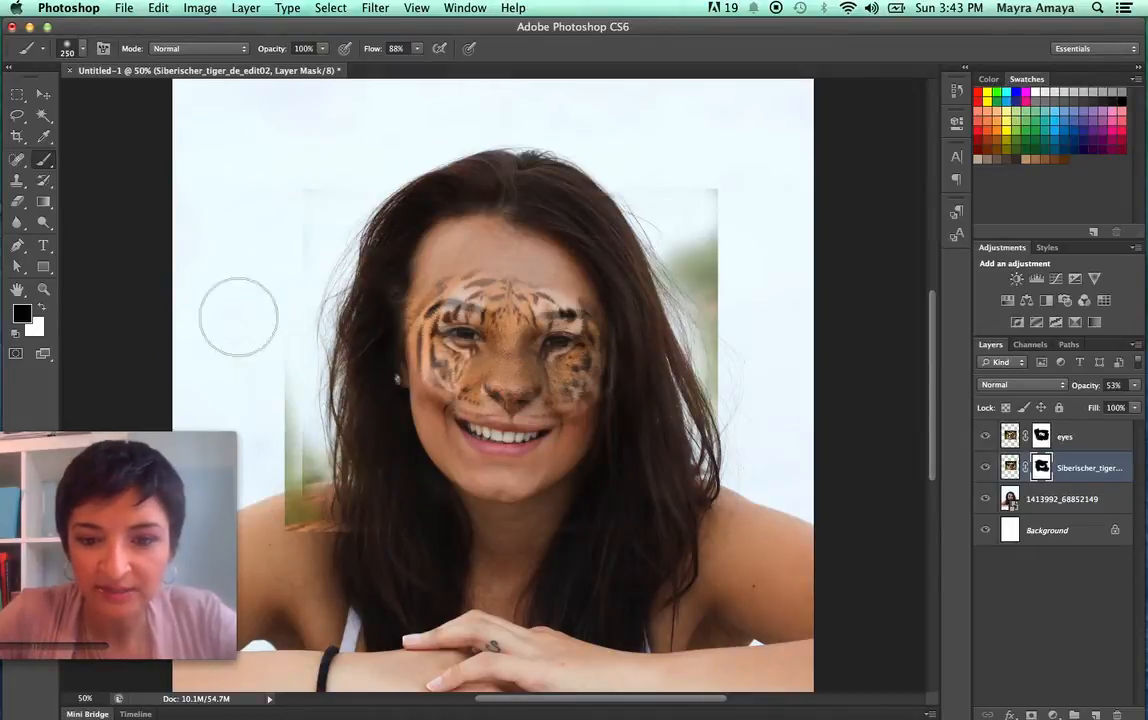
Nudge the original tiger layer slightly left and down to centre the tiger's nose on the woman's face.
left_click(40, 94)
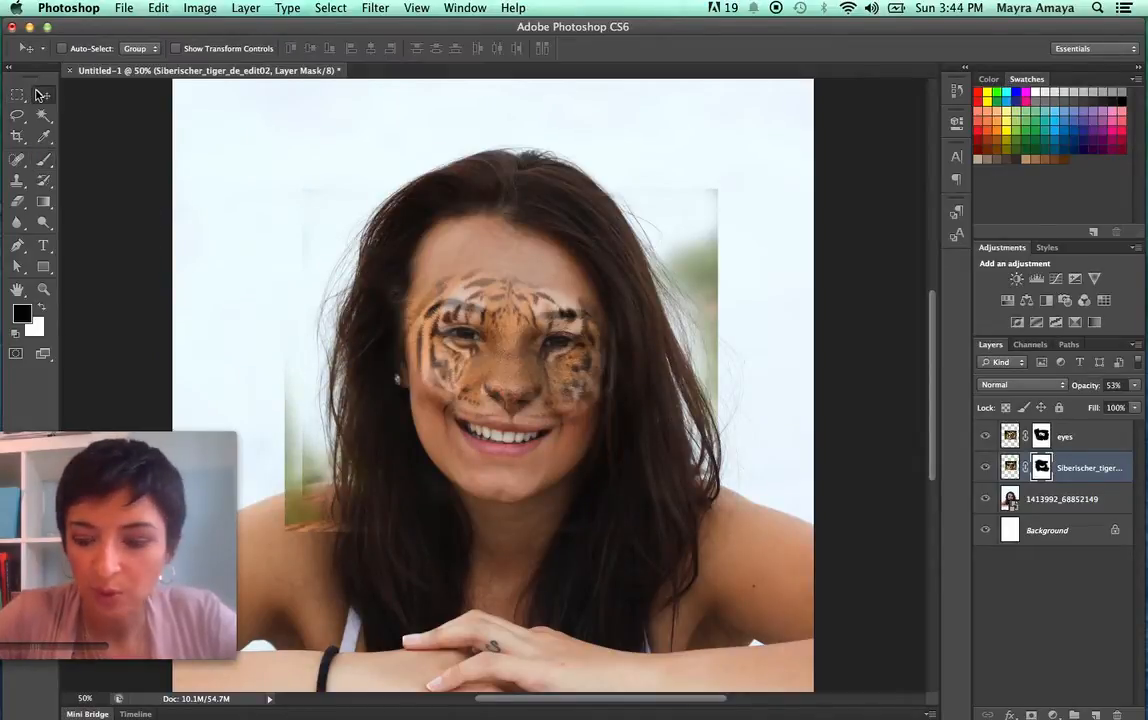
key("Left")
key("Left")
key("Left")
key("Left")
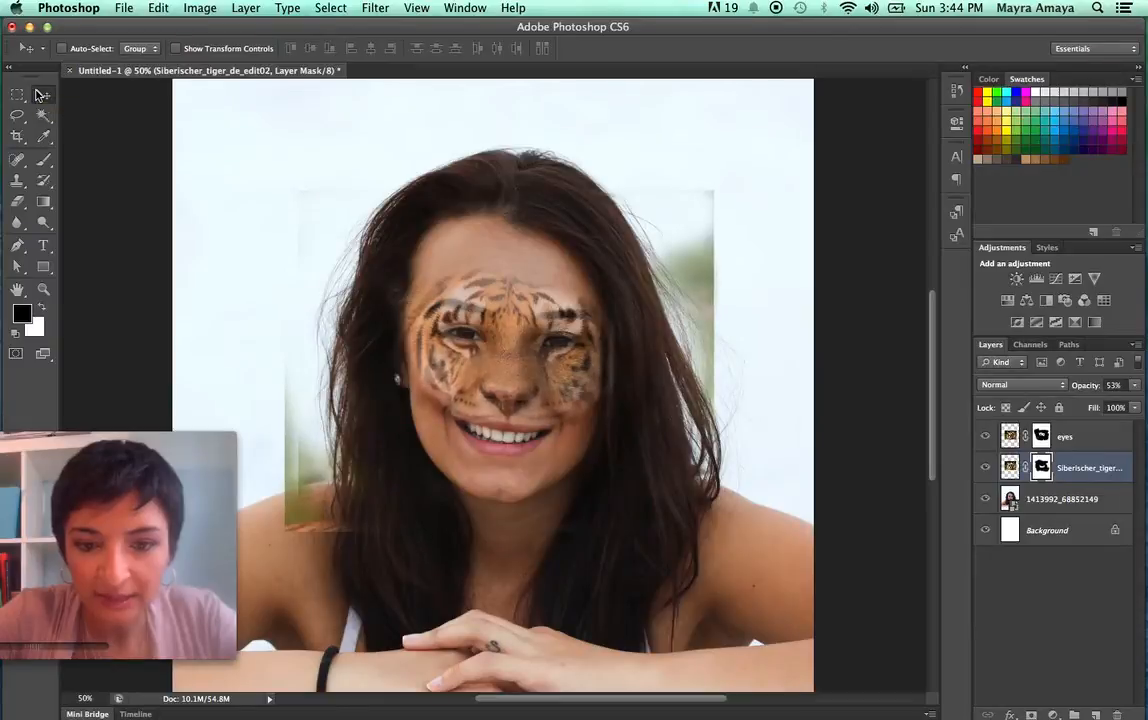
key("Down")
key("Down")
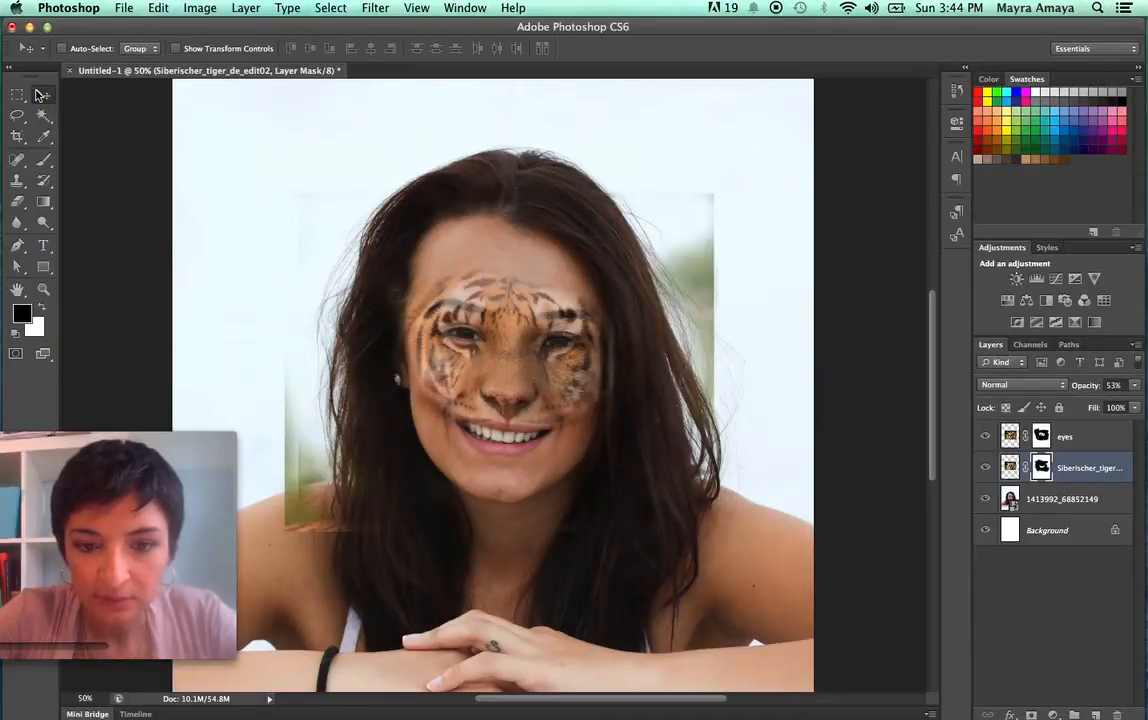
key("Right")
key("Right")
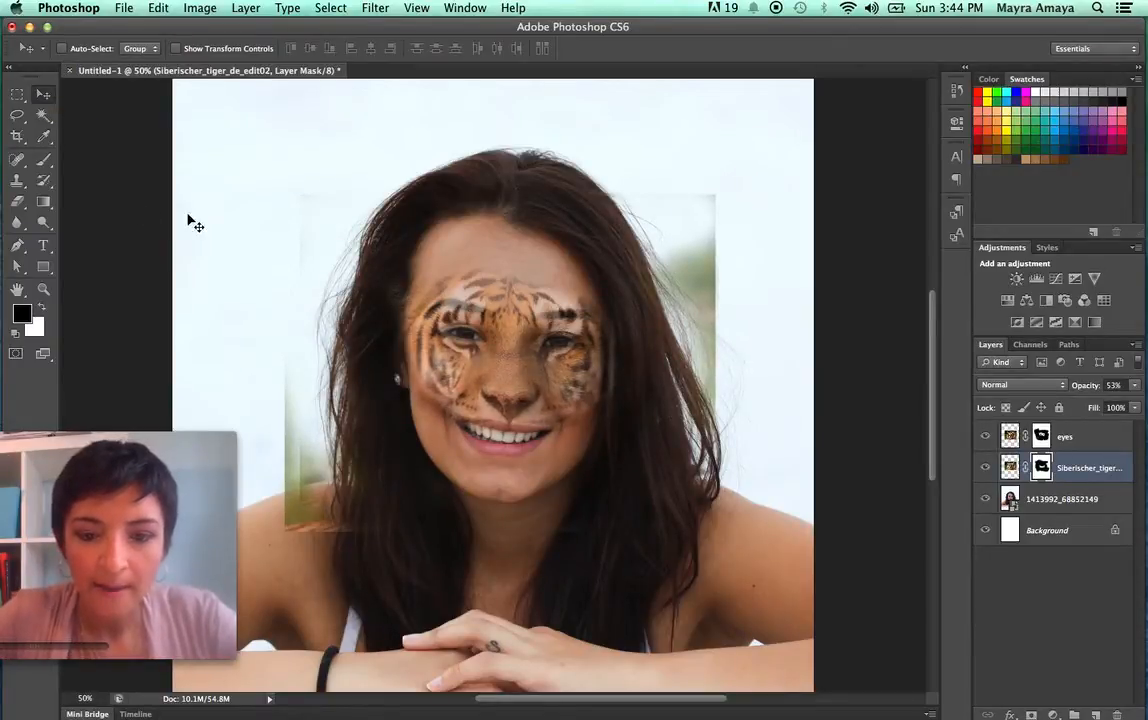
Paint white on the original tiger layer's mask to bring back the tiger's muzzle and the fur around the chin.
left_click(44, 161)
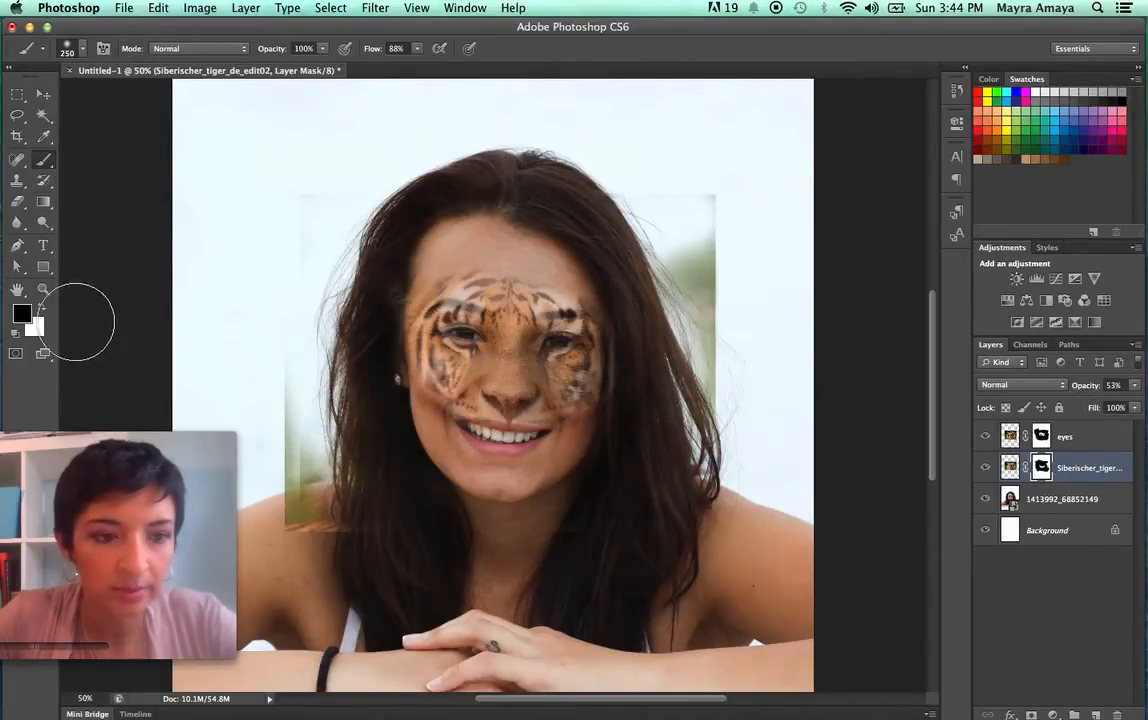
left_click(41, 306)
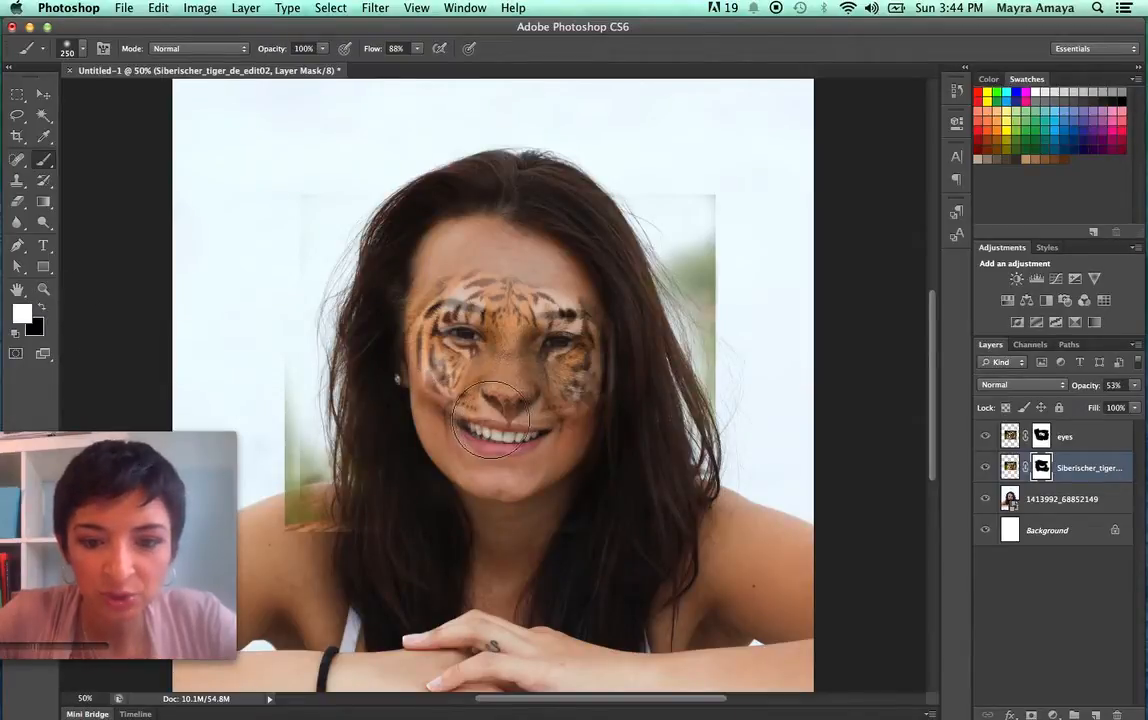
mouse_move(492, 418)
left_mouse_down()
mouse_move(440, 380)
mouse_move(438, 395)
mouse_move(465, 390)
mouse_move(529, 418)
mouse_move(465, 348)
mouse_move(445, 375)
mouse_move(445, 415)
mouse_move(537, 414)
mouse_move(425, 420)
mouse_move(395, 385)
mouse_move(460, 410)
mouse_move(432, 410)
mouse_move(420, 385)
mouse_move(540, 440)
left_mouse_up()
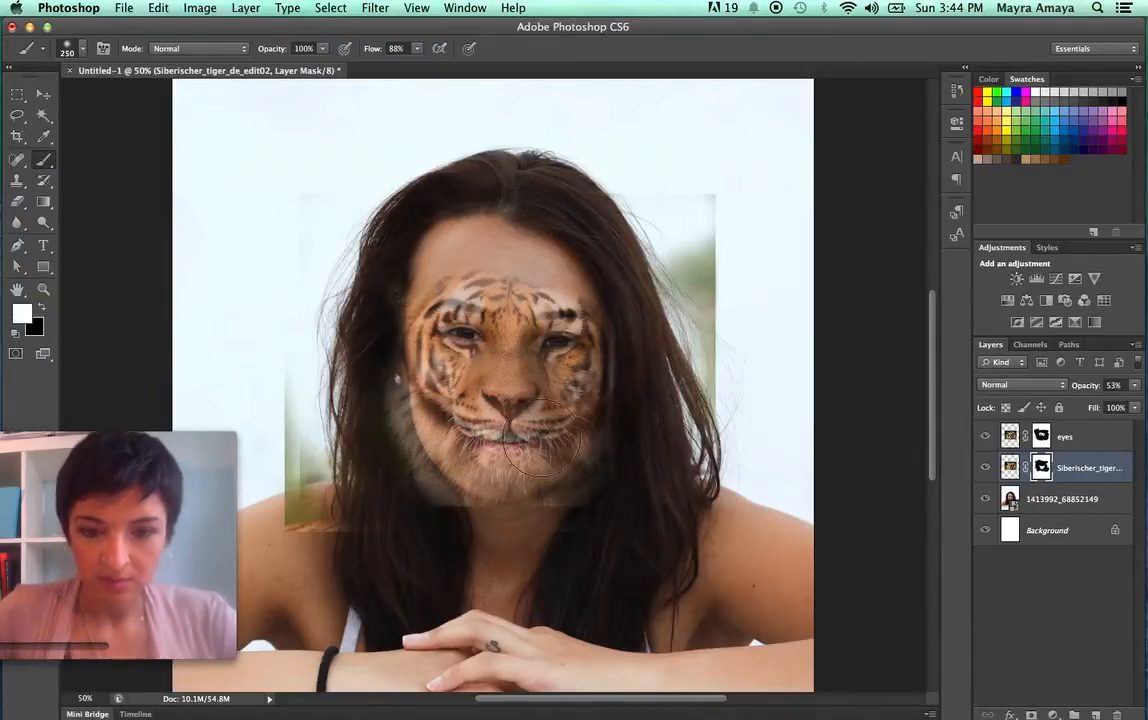
Paint black with a 50 px brush to uncover the woman's smile, and soften the chin fur at 32% brush opacity.
left_click(41, 306)
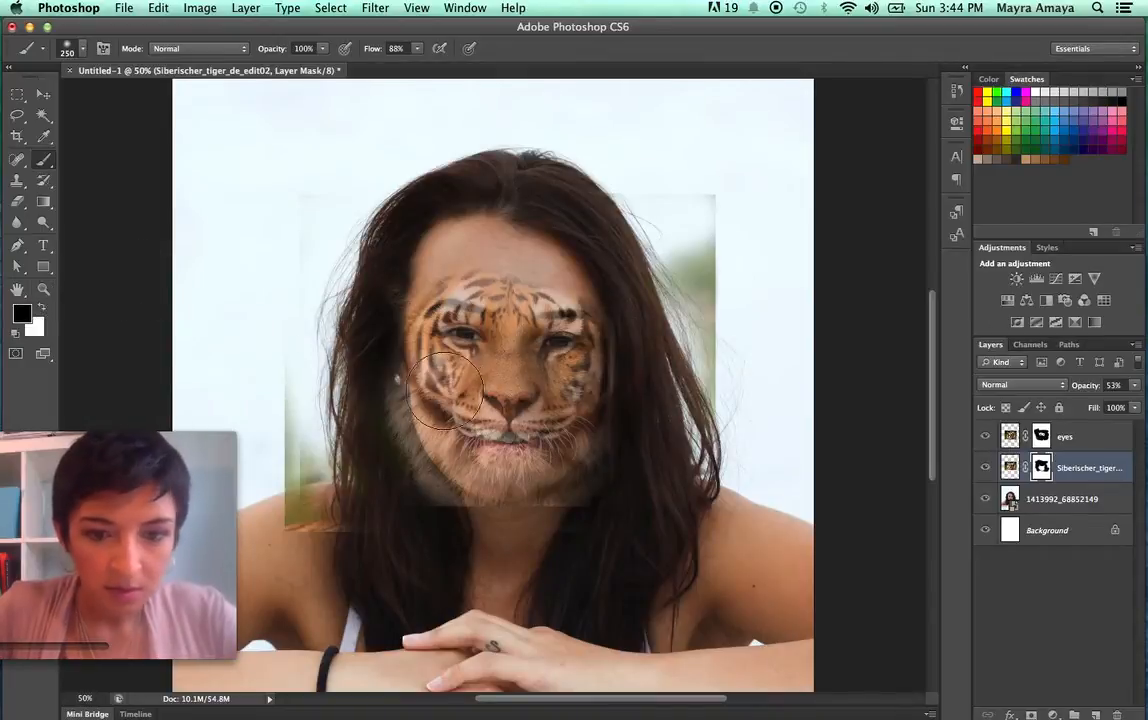
key("bracketleft")
key("bracketleft")
key("bracketleft")
key("bracketleft")
key("bracketleft")
key("bracketleft")
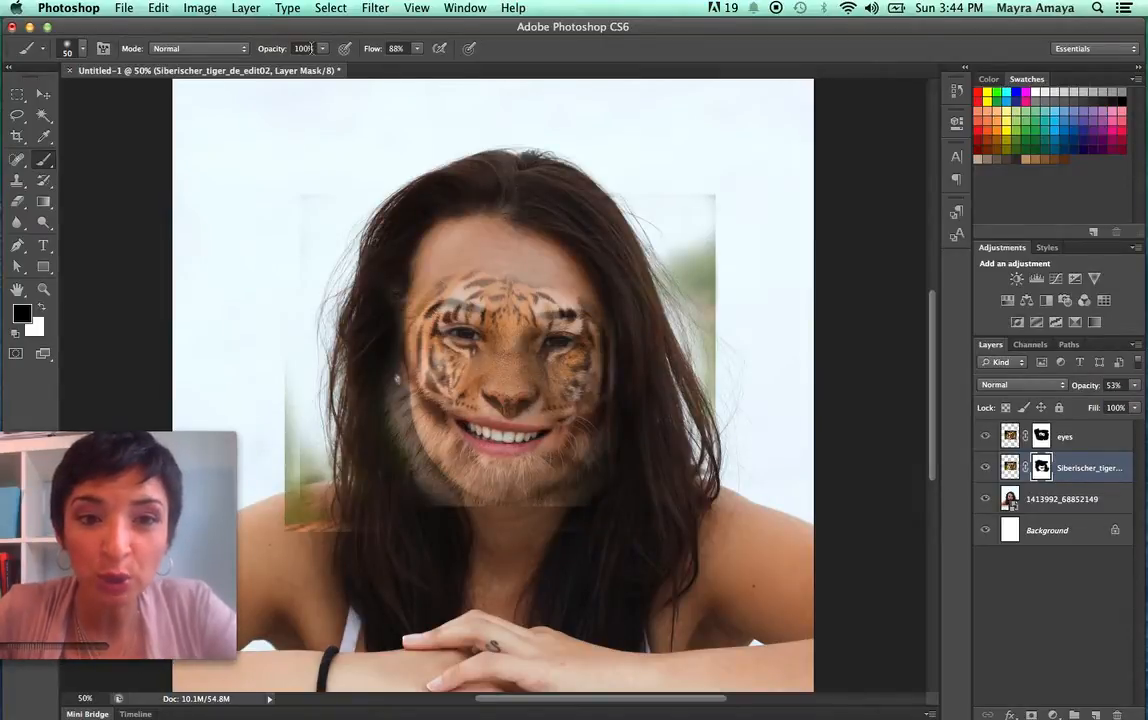
left_click(320, 49)
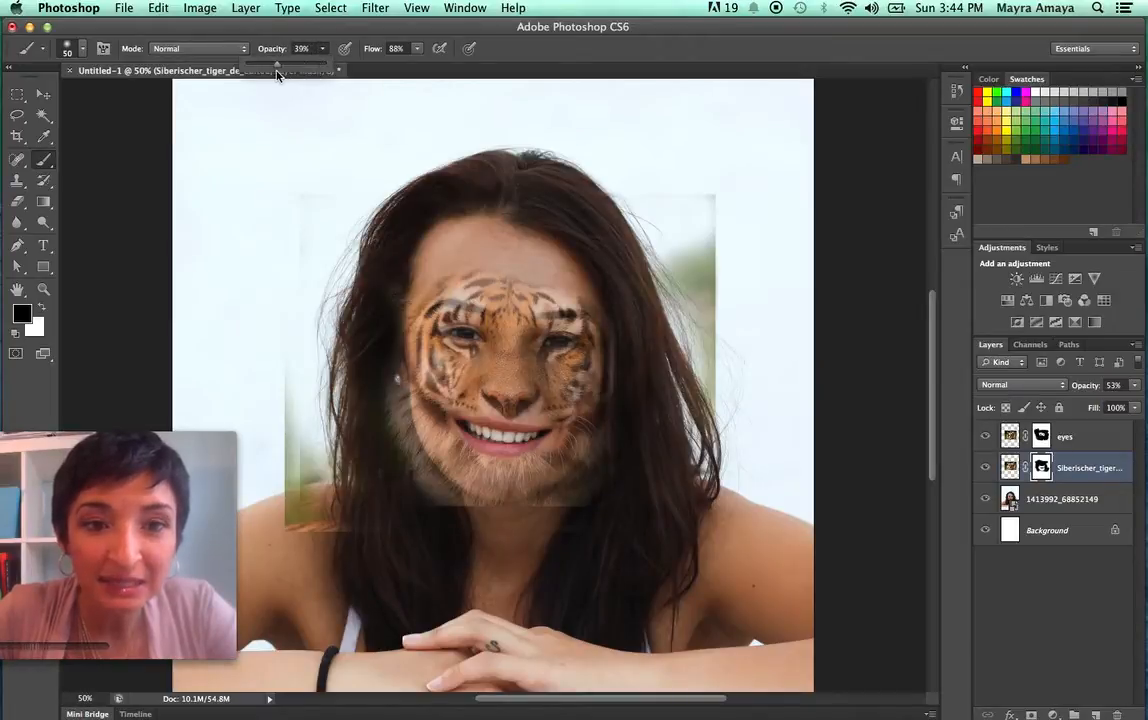
left_click(402, 363)
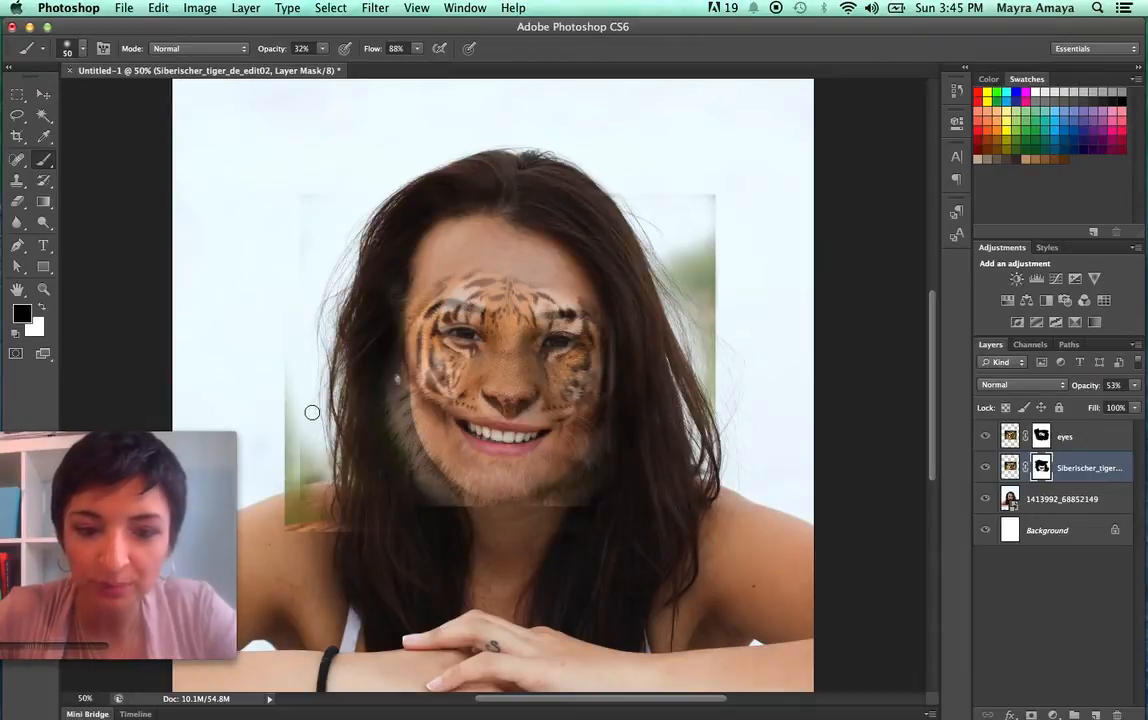
Paint black at 100% opacity with a 100 px brush to remove stray fur over the hair, jawline and neck.
left_click(322, 48)
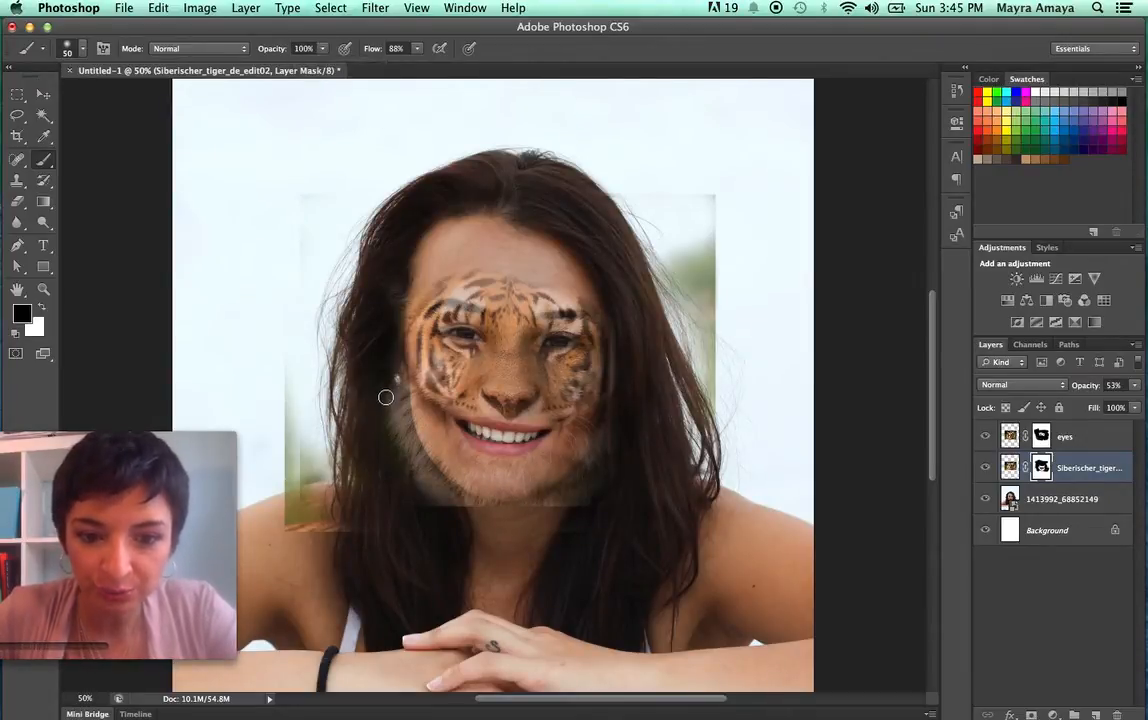
key("bracketright")
key("bracketright")
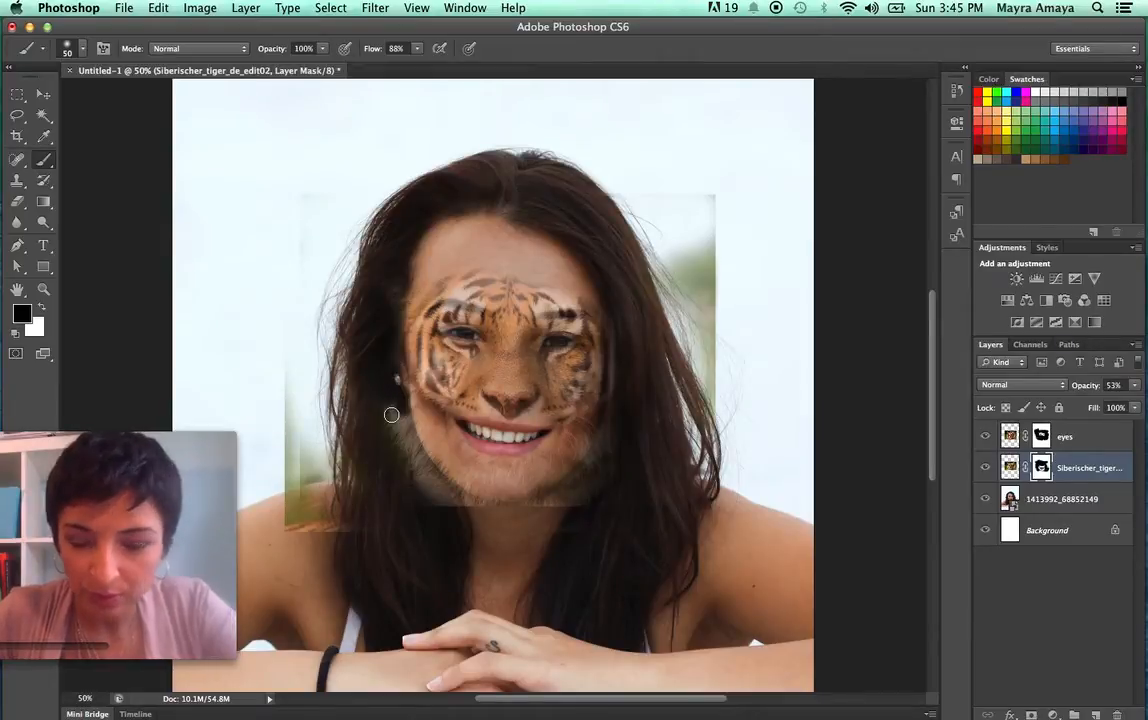
key("bracketright")
key("bracketright")
key("bracketright")
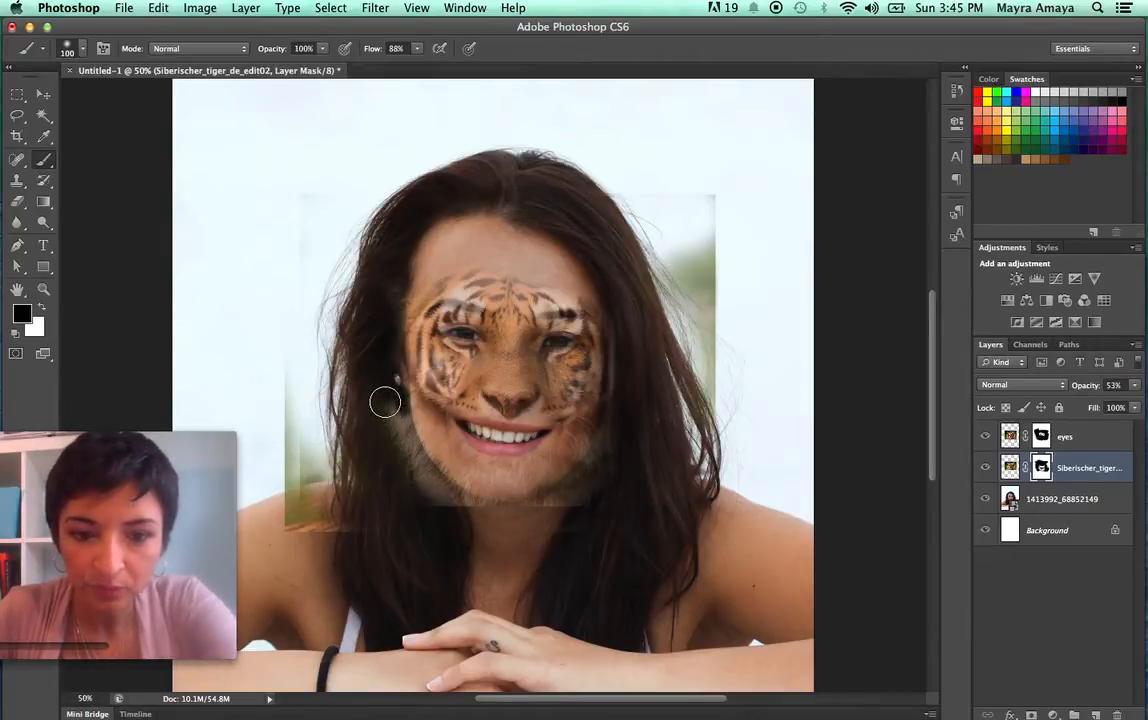
mouse_move(424, 477)
left_mouse_down()
mouse_move(494, 514)
mouse_move(549, 511)
mouse_move(611, 461)
left_mouse_up()
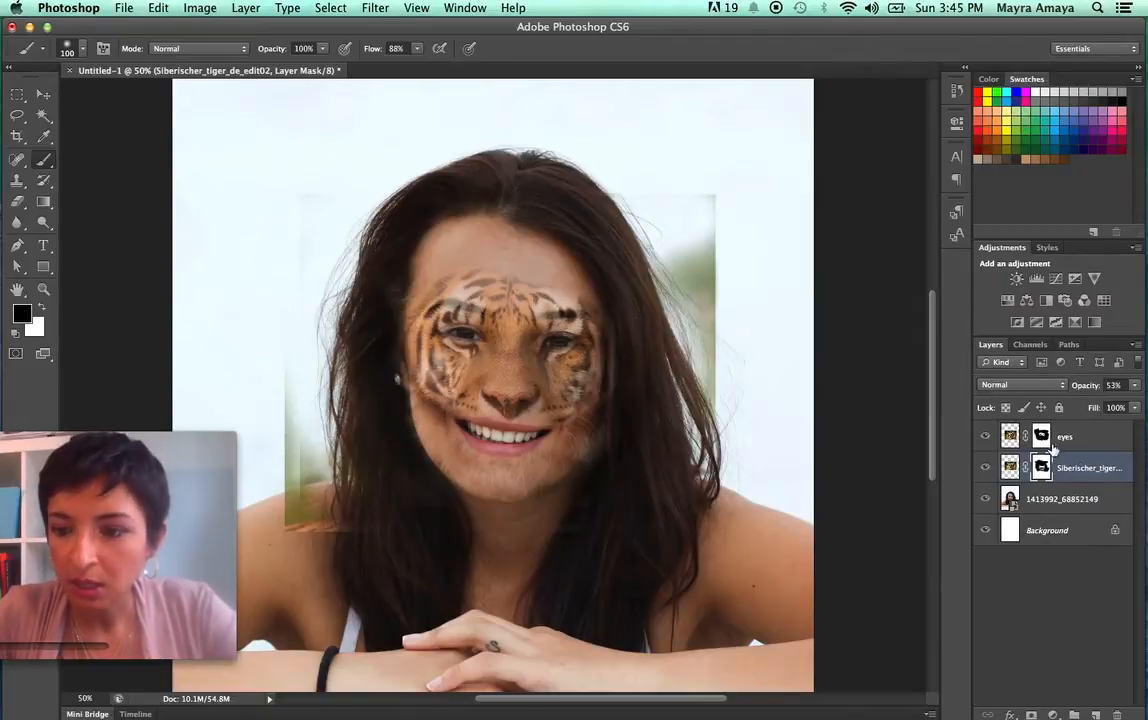
Hide the eyes layer briefly and show it again to compare its contribution to the blend.
left_click(1010, 436)
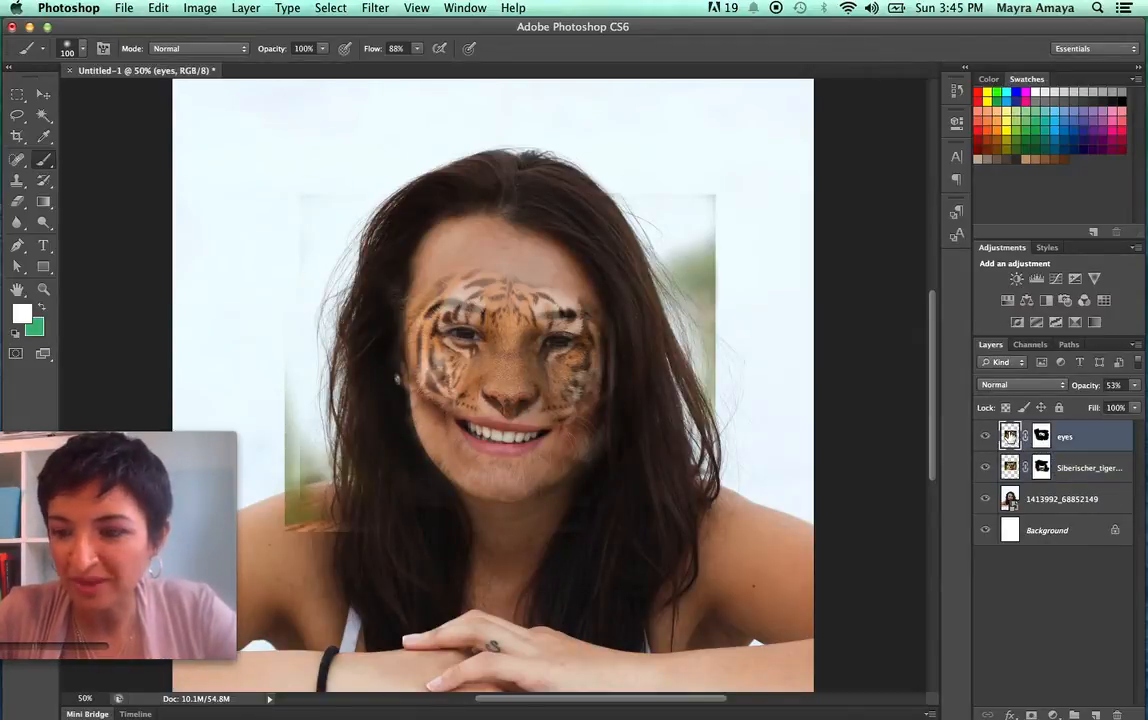
left_click(986, 437)
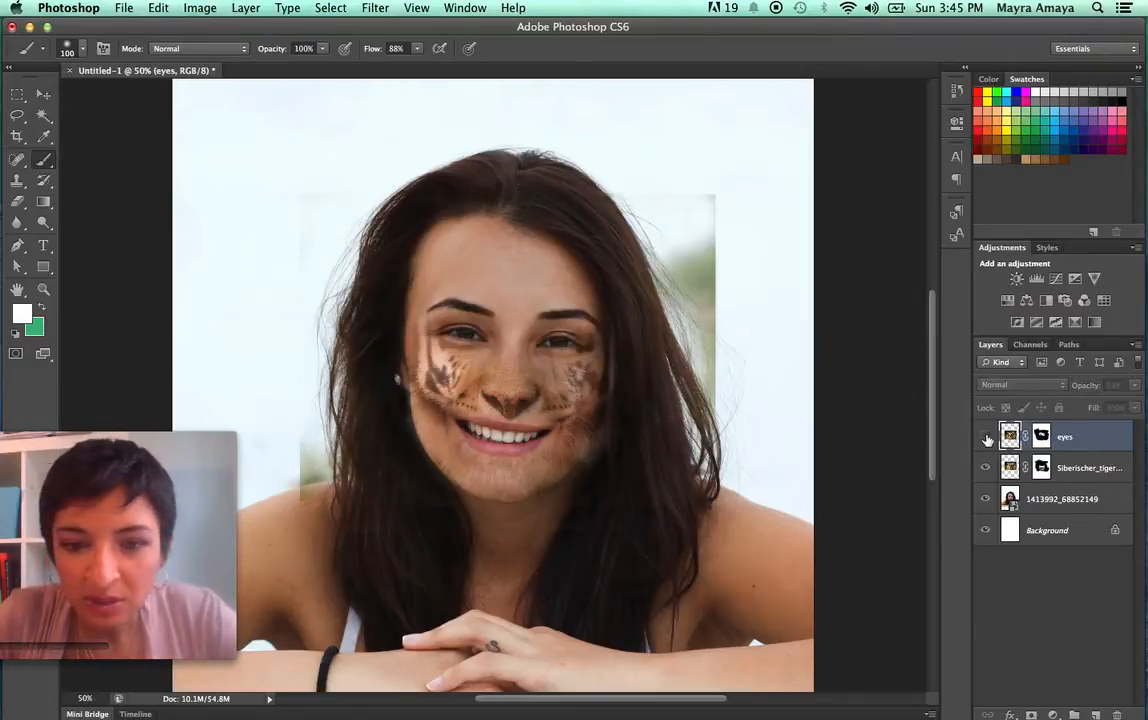
left_click(986, 437)
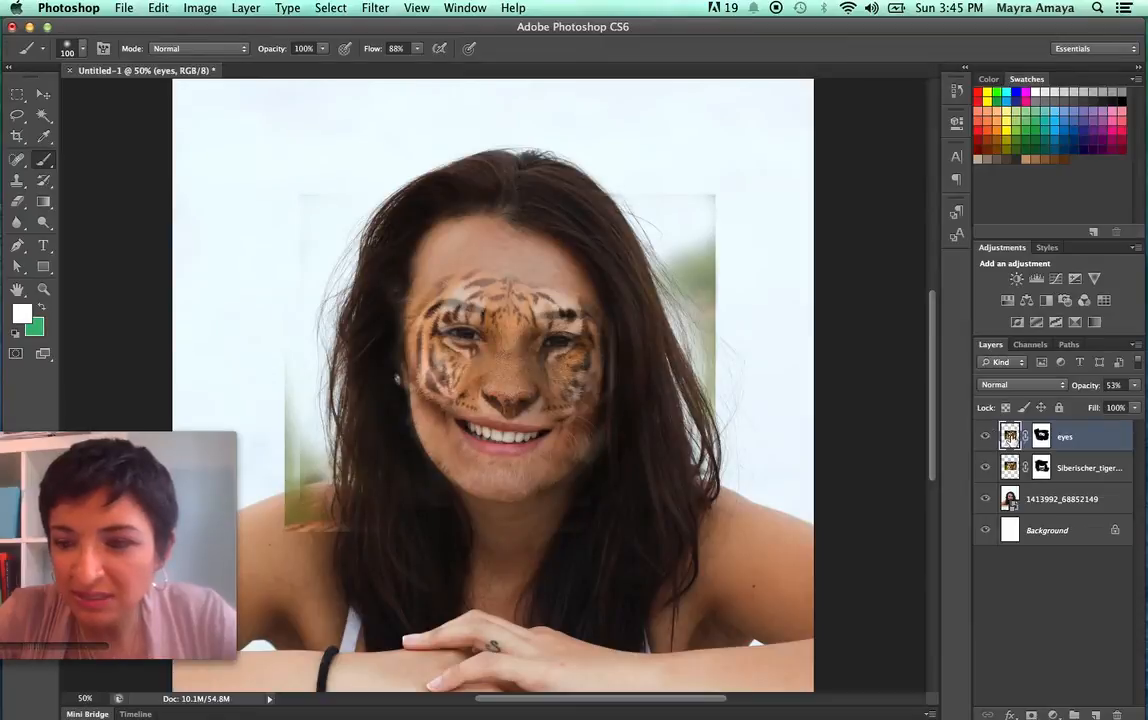
Paint black on the eyes layer's mask at 33% and 20% brush opacity to fade the forehead stripes and uncover the woman's eyebrows.
left_click(1041, 437)
key("d")
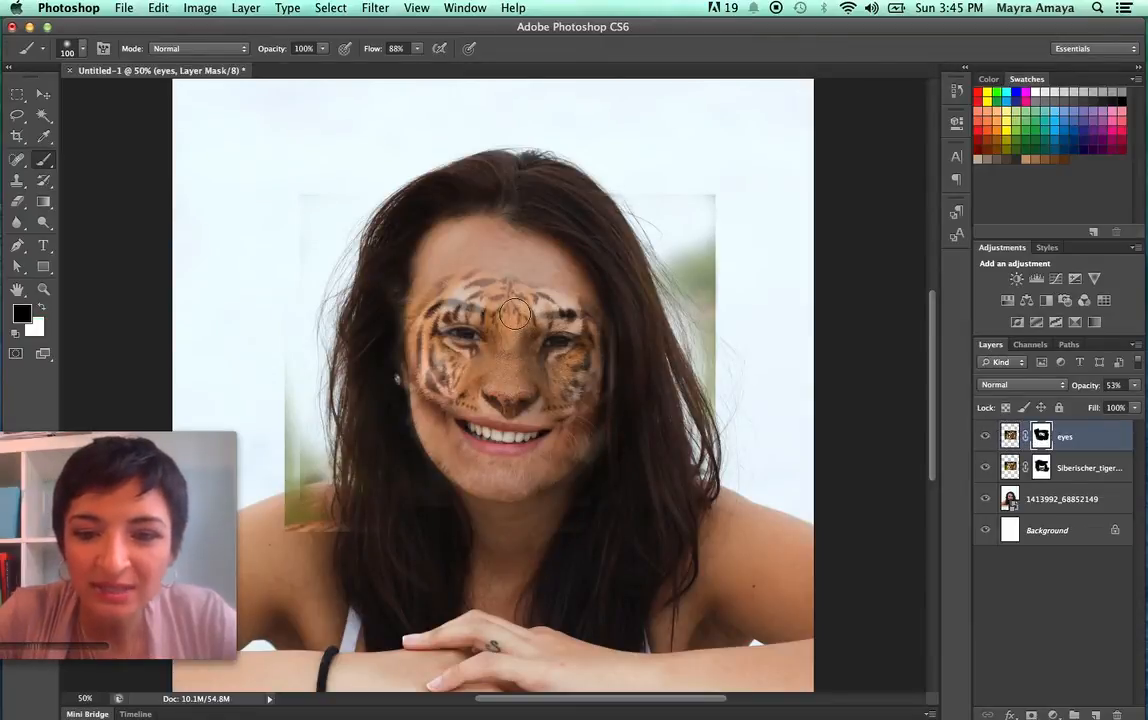
mouse_move(322, 48)
left_mouse_down()
mouse_move(289, 55)
mouse_move(279, 71)
left_mouse_up()
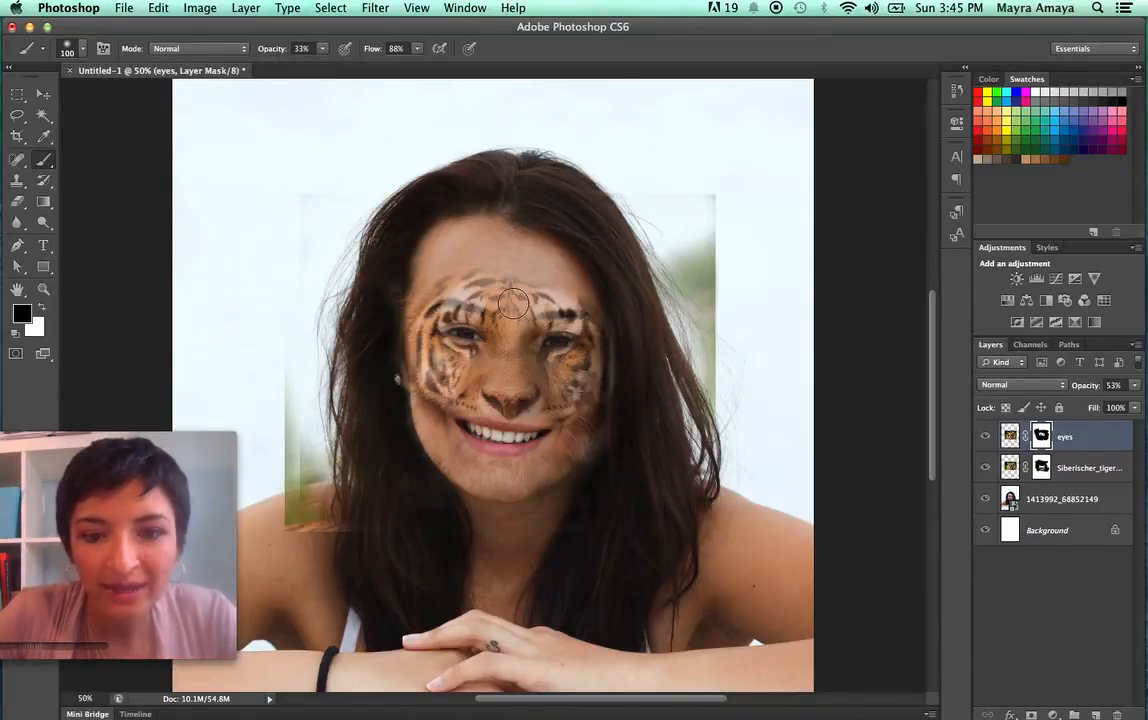
left_click(322, 49)
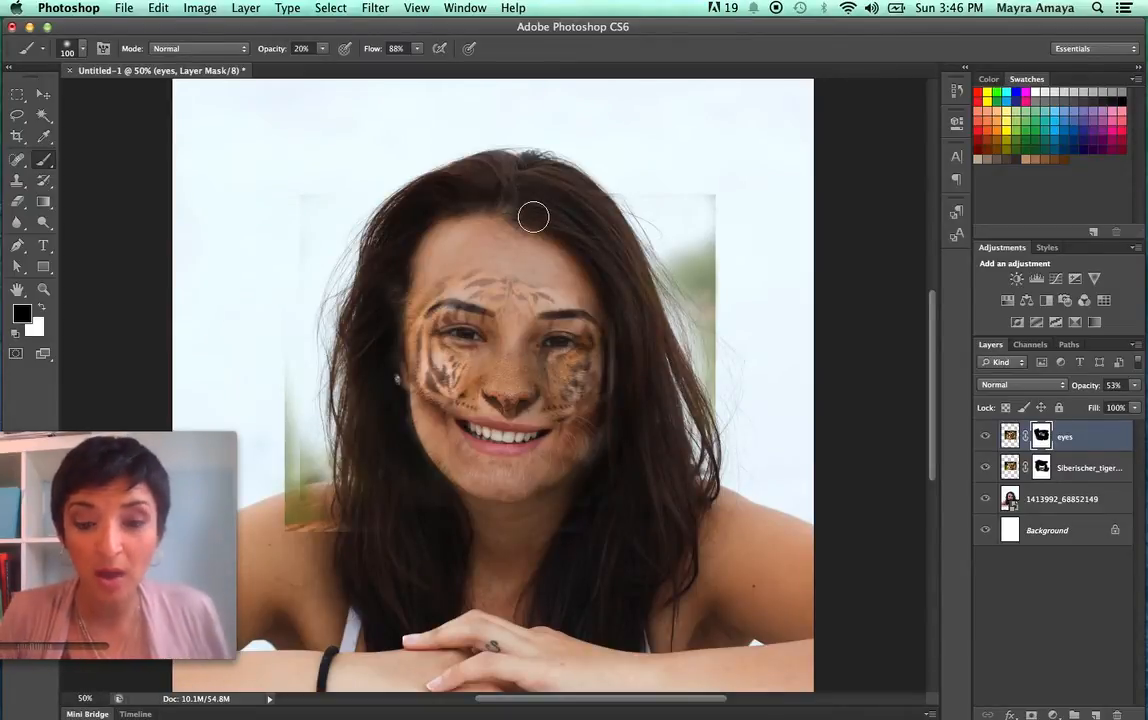
Paint black at 20% opacity on the original tiger layer's mask to soften the tiger nose and cheek fur.
left_click(1045, 467)
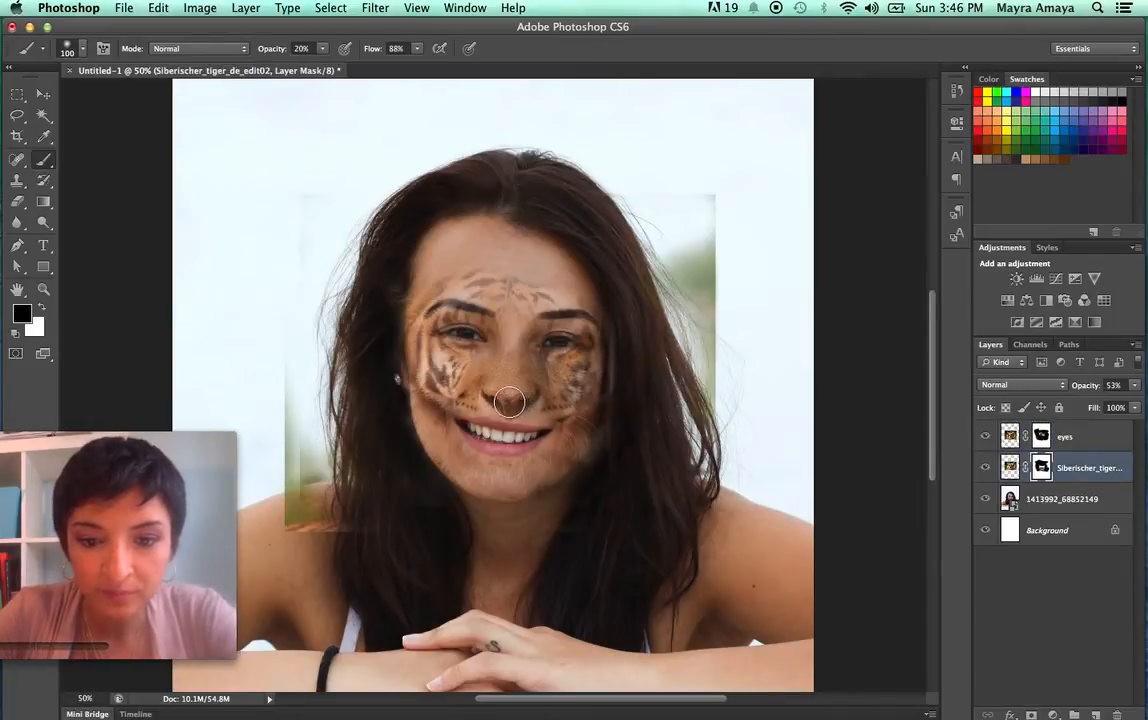
mouse_move(507, 399)
left_mouse_down()
mouse_move(510, 410)
mouse_move(532, 402)
mouse_move(494, 404)
mouse_move(593, 448)
left_mouse_up()
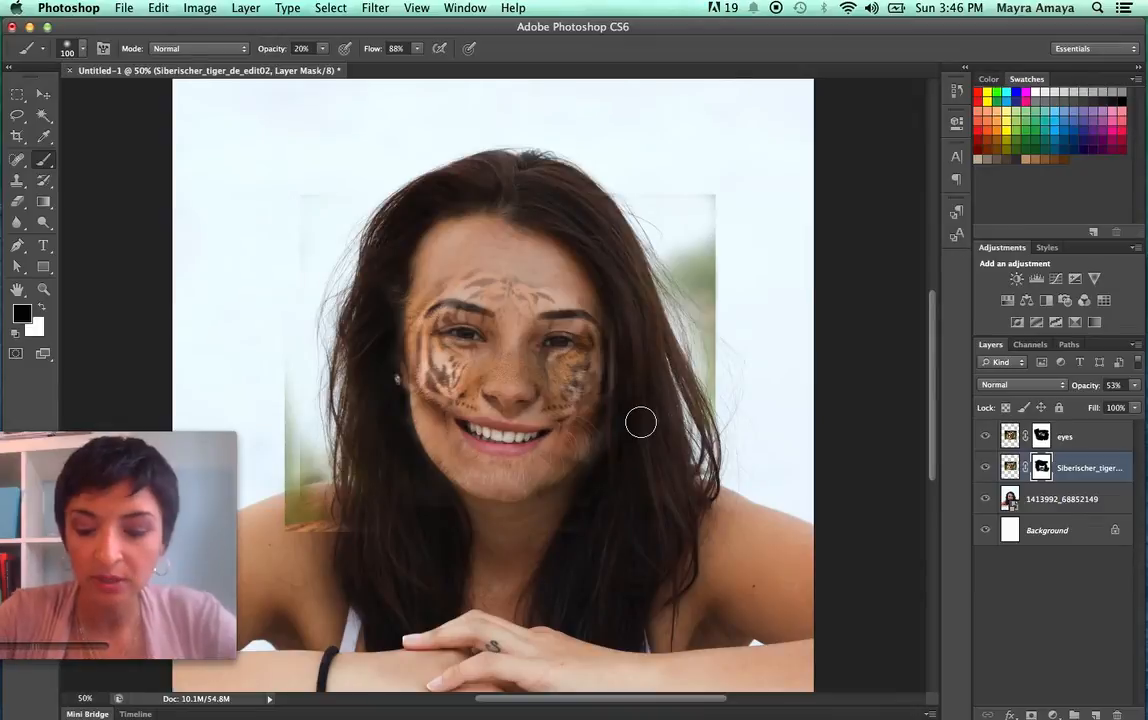
Place the image jungle2.jpg from the Project 8-Self Portrait folder into the document.
key("super+minus")
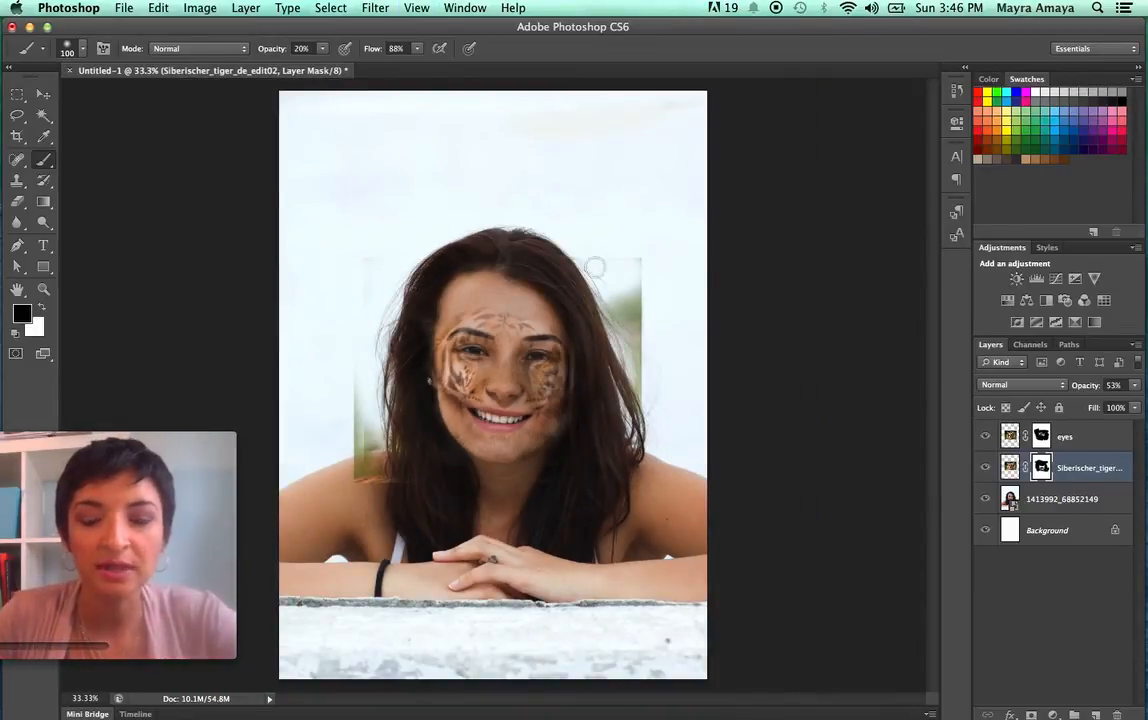
left_click(122, 8)
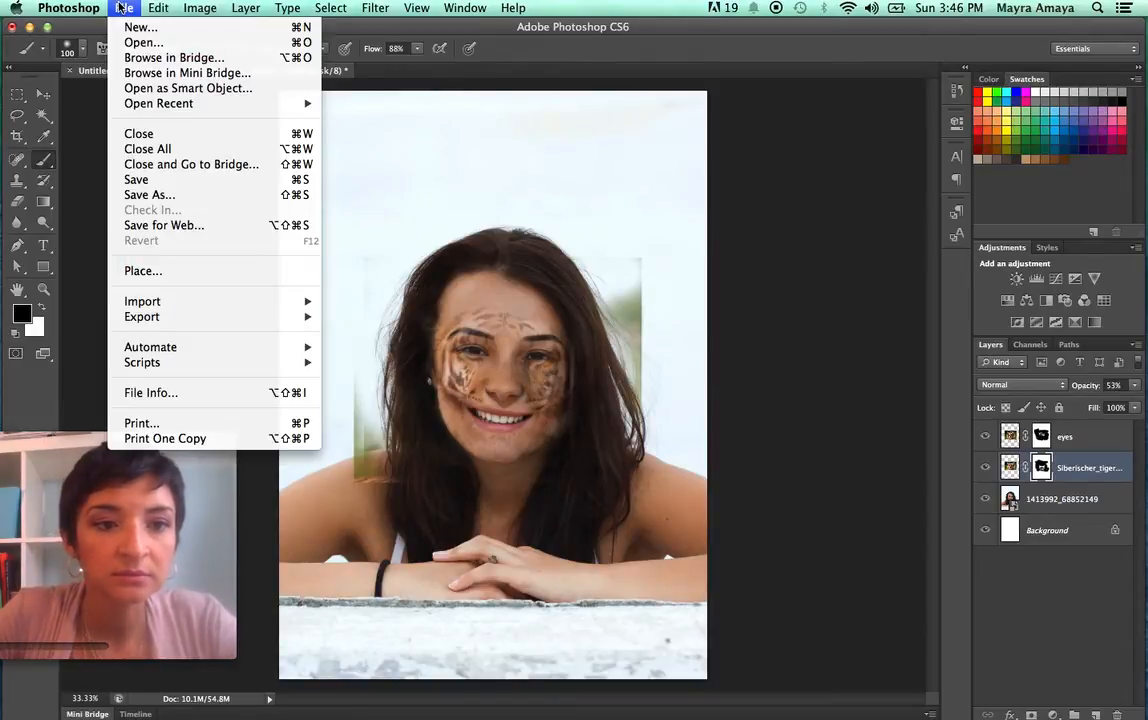
left_click(146, 269)
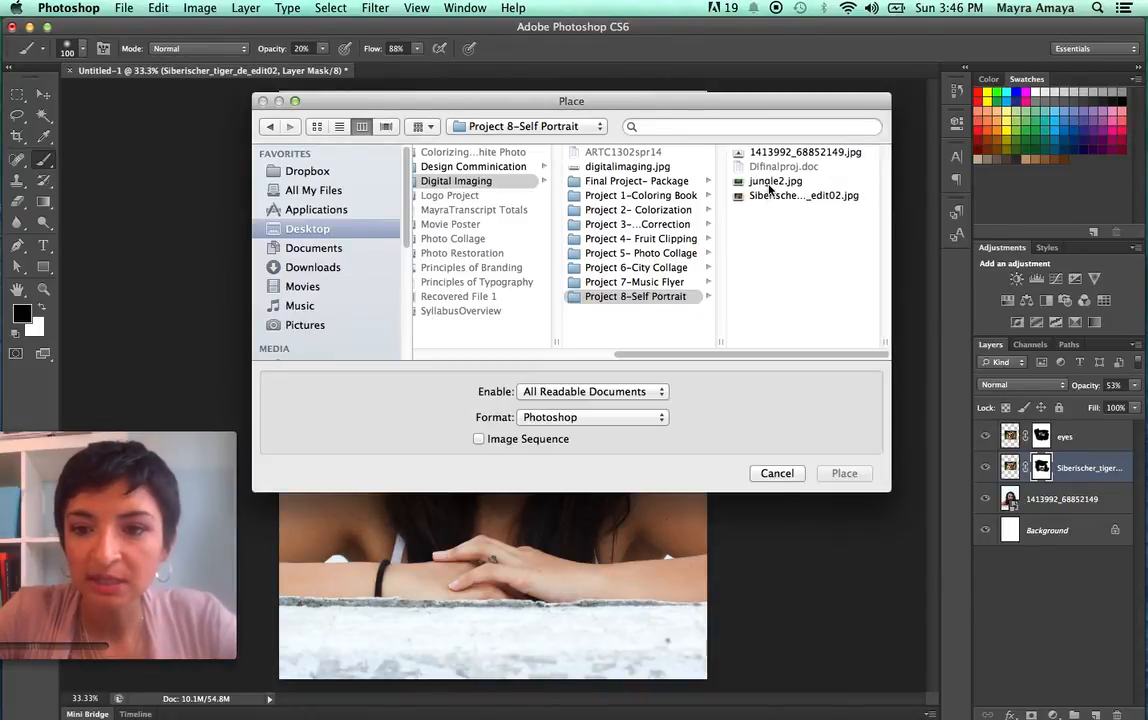
left_click(770, 181)
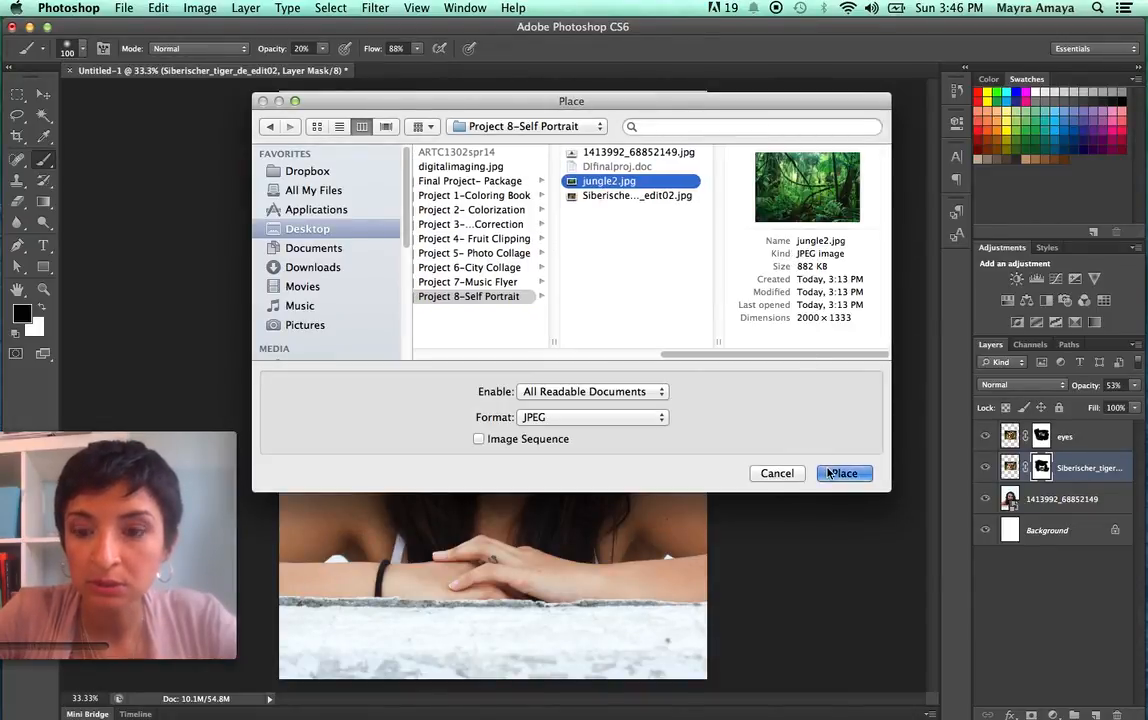
left_click(843, 473)
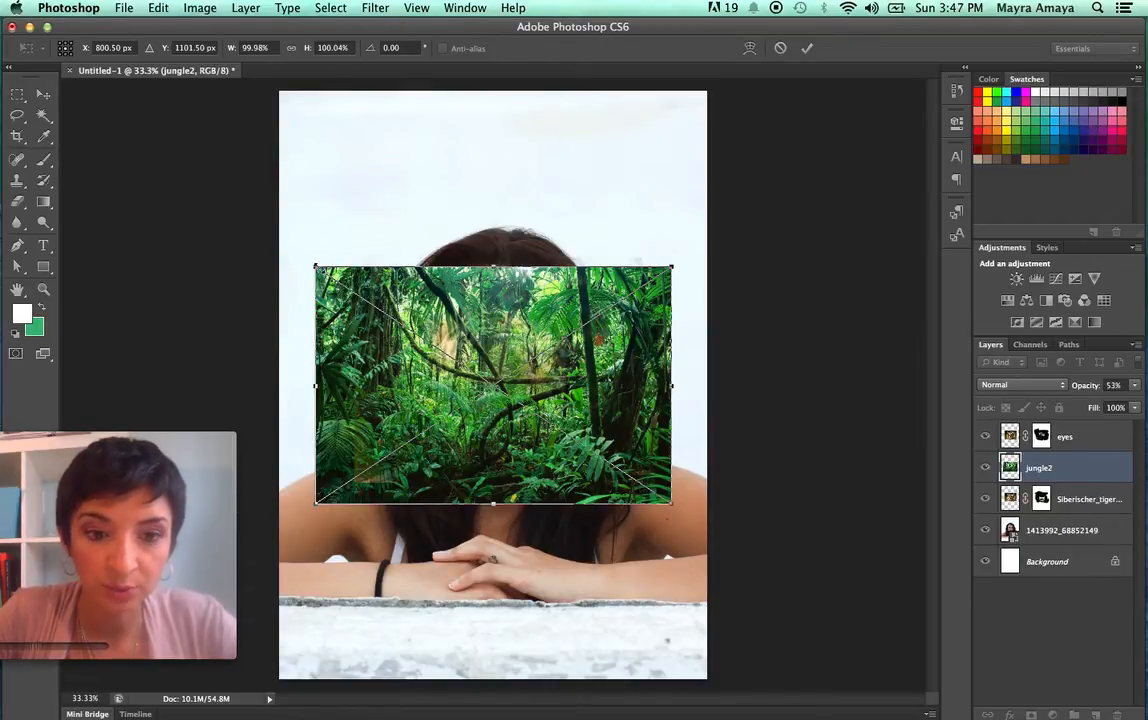
Enlarge the jungle image to cover the whole canvas and move its layer directly beneath the woman's portrait.
left_click_drag(315, 267, 62, 57)
left_click_drag(676, 508, 926, 683)
key("Return")
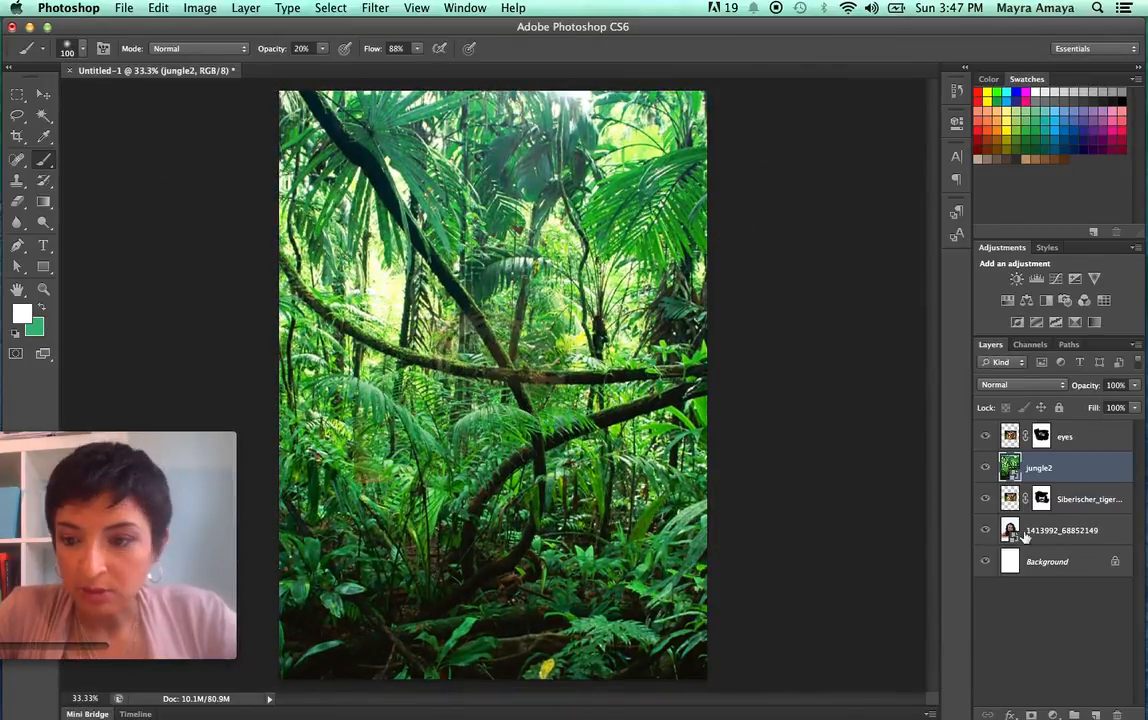
left_click_drag(1010, 467, 1009, 547)
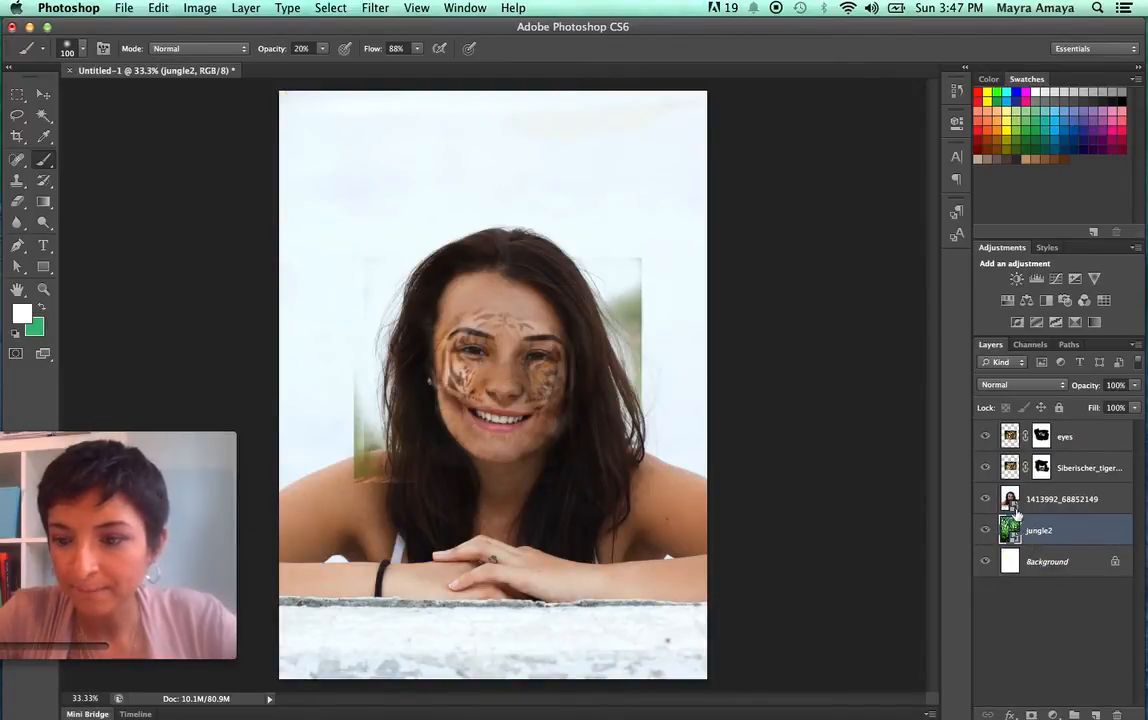
Add a layer mask to the woman's portrait and paint black above her head with a 400 px brush at 20% opacity.
left_click(1010, 502)
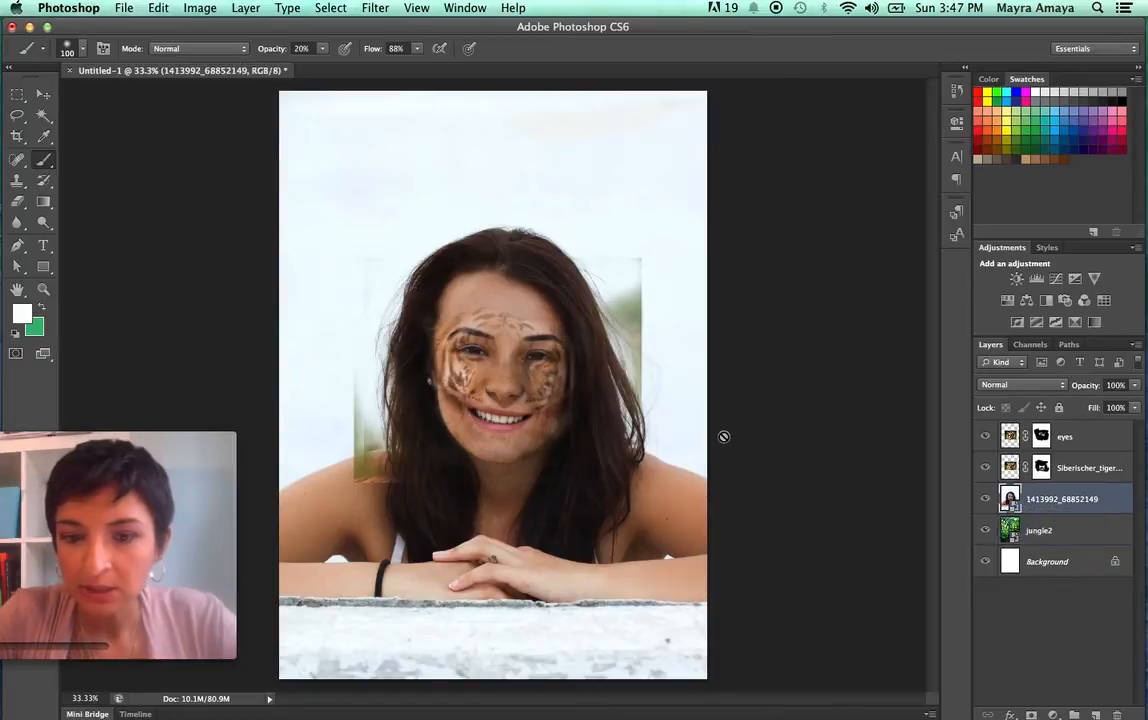
left_click(1043, 714)
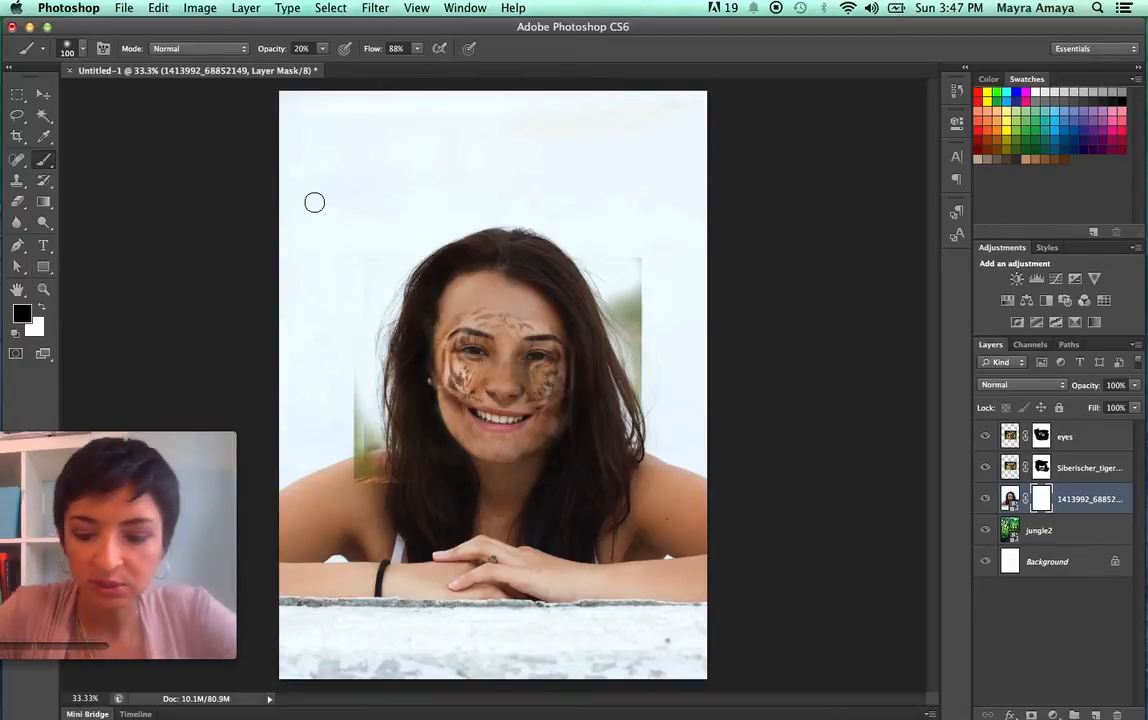
key("bracketright")
key("bracketright")
key("bracketright")
key("bracketright")
key("bracketright")
key("bracketright")
key("bracketright")
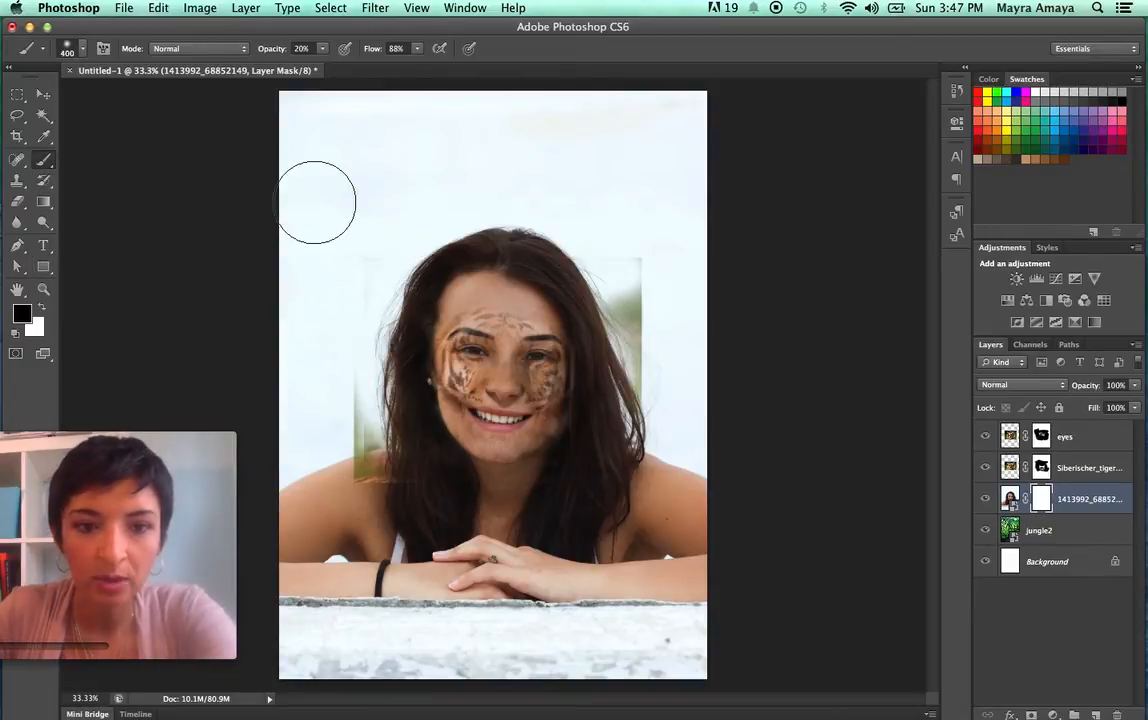
mouse_move(313, 200)
left_mouse_down()
mouse_move(290, 244)
mouse_move(311, 169)
mouse_move(431, 145)
mouse_move(451, 153)
mouse_move(401, 187)
mouse_move(550, 150)
mouse_move(567, 100)
mouse_move(665, 145)
mouse_move(609, 148)
mouse_move(648, 226)
mouse_move(395, 104)
left_mouse_up()
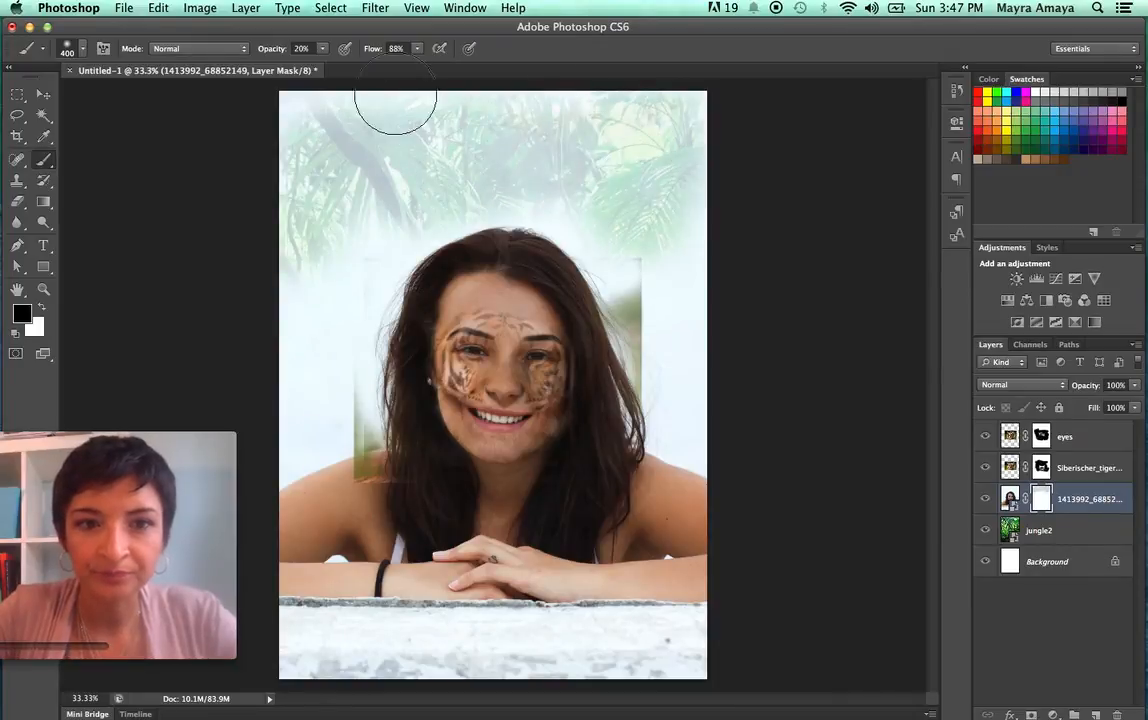
Raise the brush opacity to 77% and paint black on the portrait's mask around the woman to reveal the jungle background.
left_click(322, 48)
left_click_drag(290, 62, 333, 62)
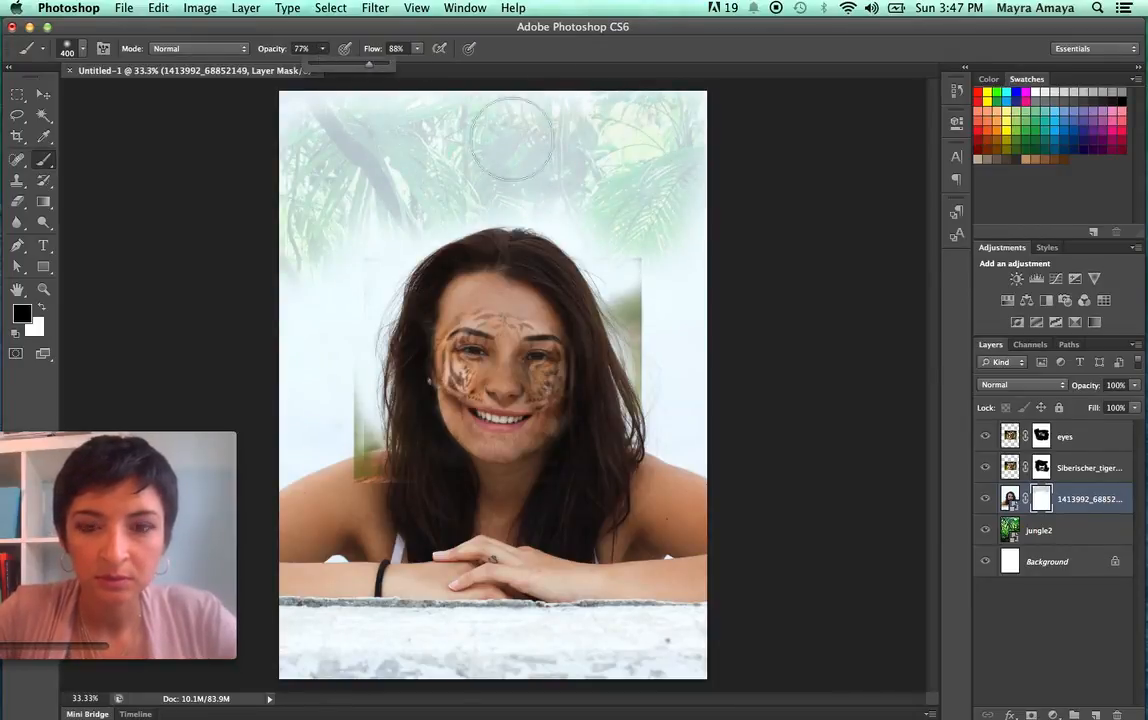
mouse_move(600, 165)
left_mouse_down()
mouse_move(670, 285)
mouse_move(595, 110)
mouse_move(448, 192)
mouse_move(325, 405)
mouse_move(282, 390)
mouse_move(345, 200)
mouse_move(530, 195)
mouse_move(662, 331)
mouse_move(655, 398)
mouse_move(635, 385)
mouse_move(472, 115)
mouse_move(338, 163)
mouse_move(305, 225)
mouse_move(281, 453)
mouse_move(316, 180)
mouse_move(490, 185)
mouse_move(570, 205)
left_mouse_up()
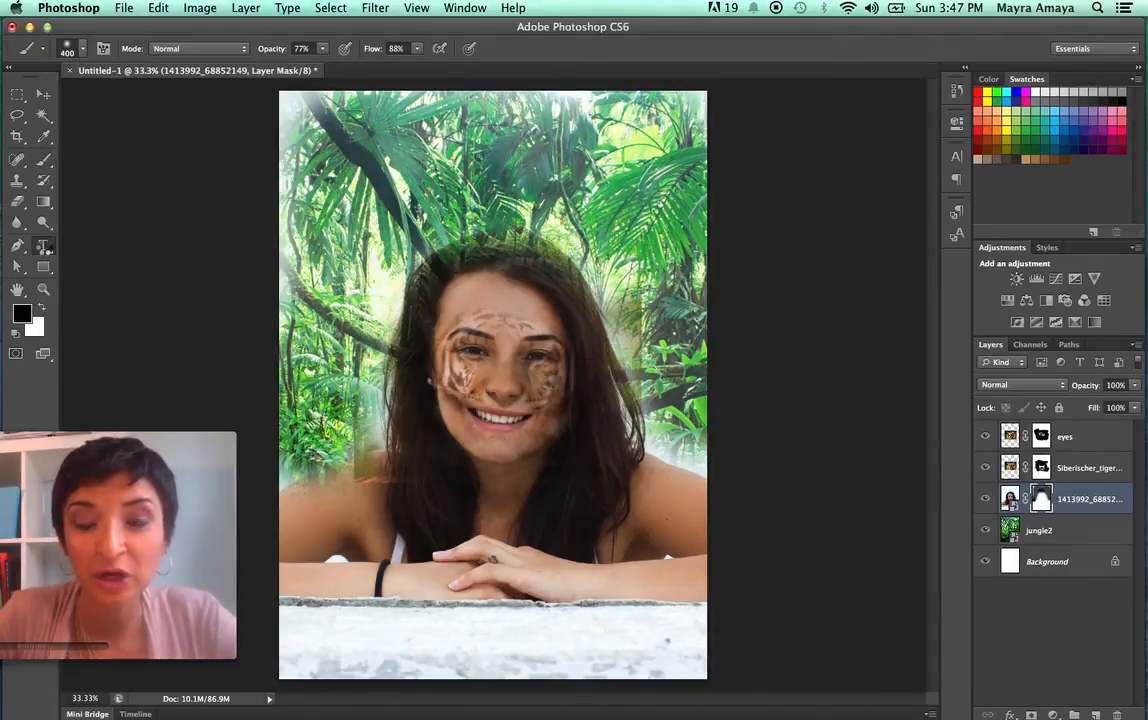
Set the foreground colour to a dark yellow with hue 56° for the Type tool.
left_click(44, 247)
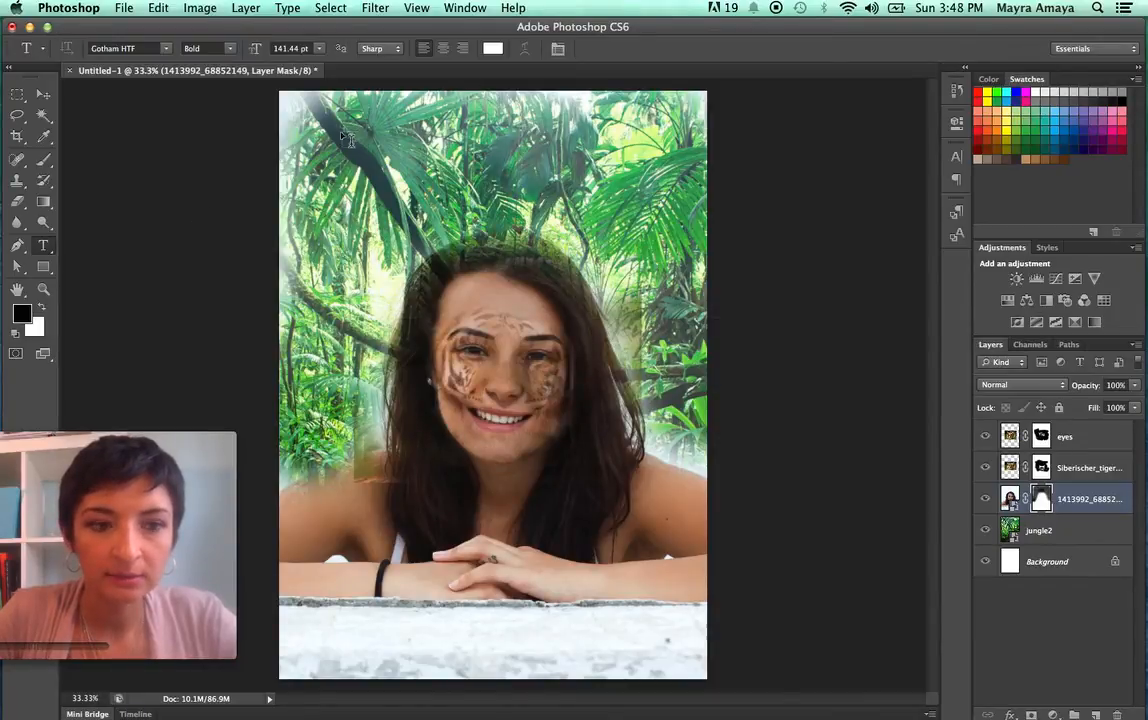
left_click(22, 313)
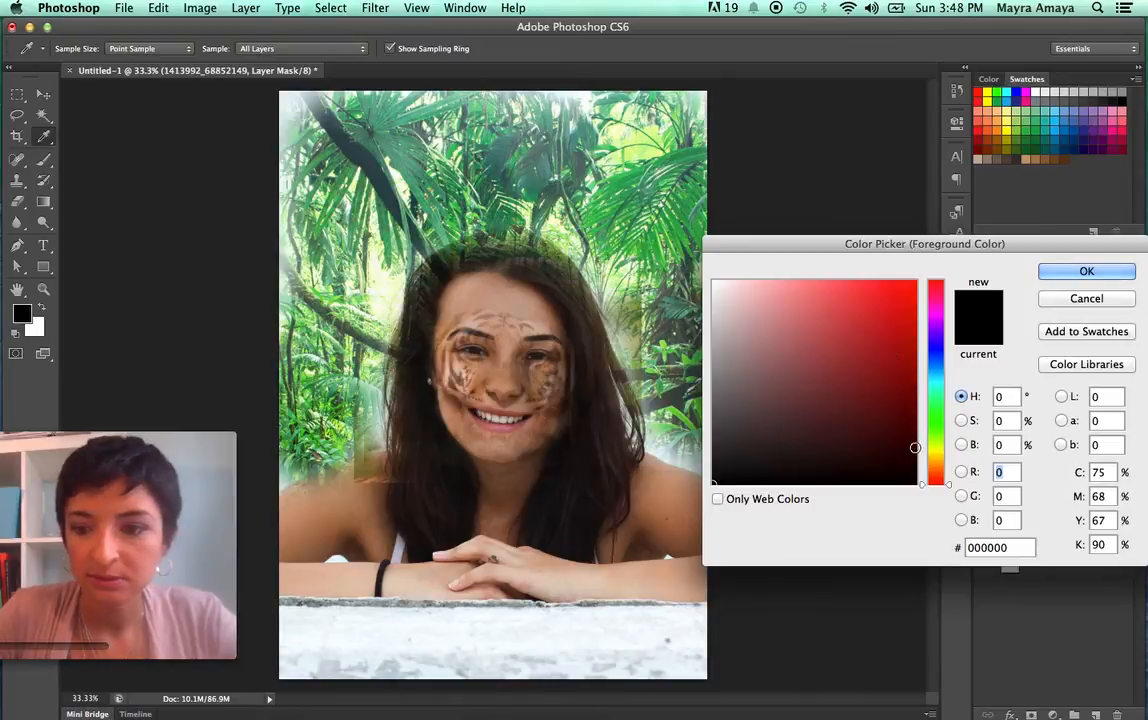
left_click(933, 455)
left_click(907, 299)
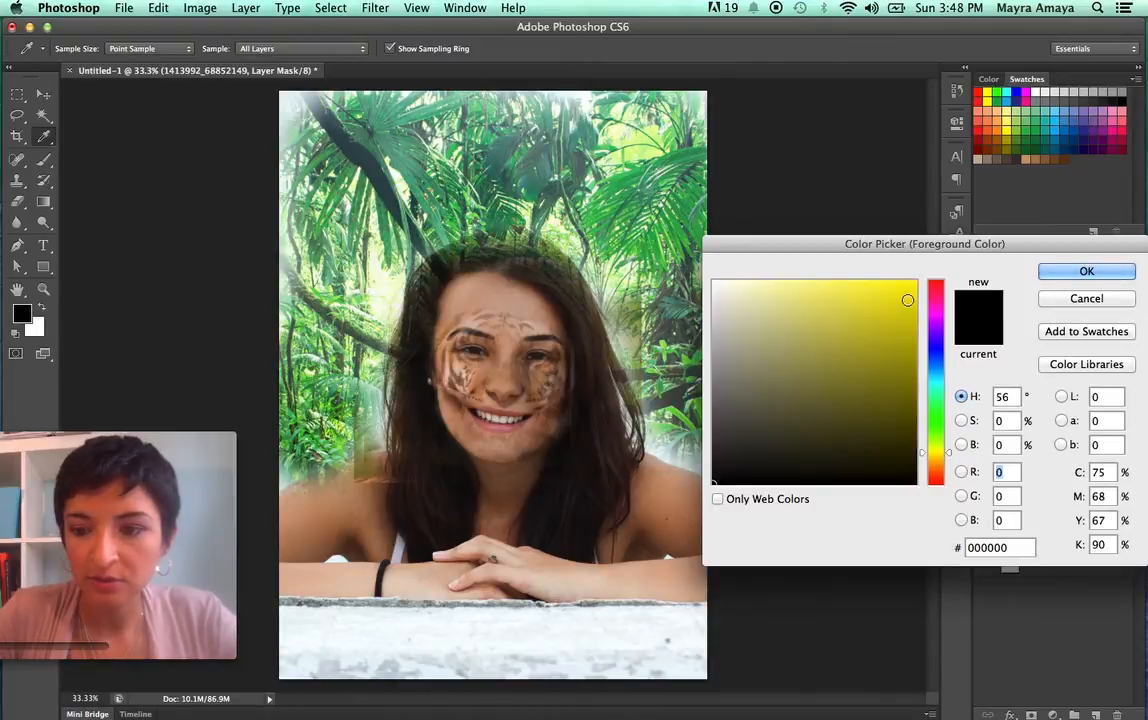
left_click(1078, 273)
key("t")
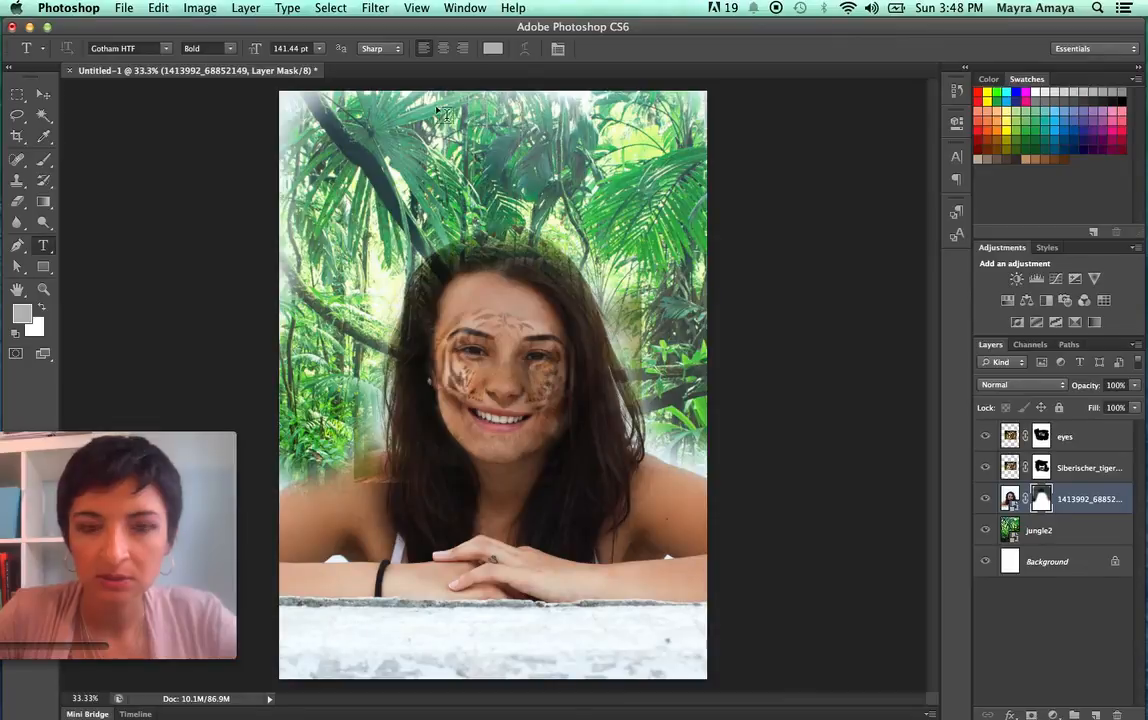
Add the title text "Science" in Gotham HTF Bold above the woman's head and shift it down and left into the canvas.
left_click(347, 155)
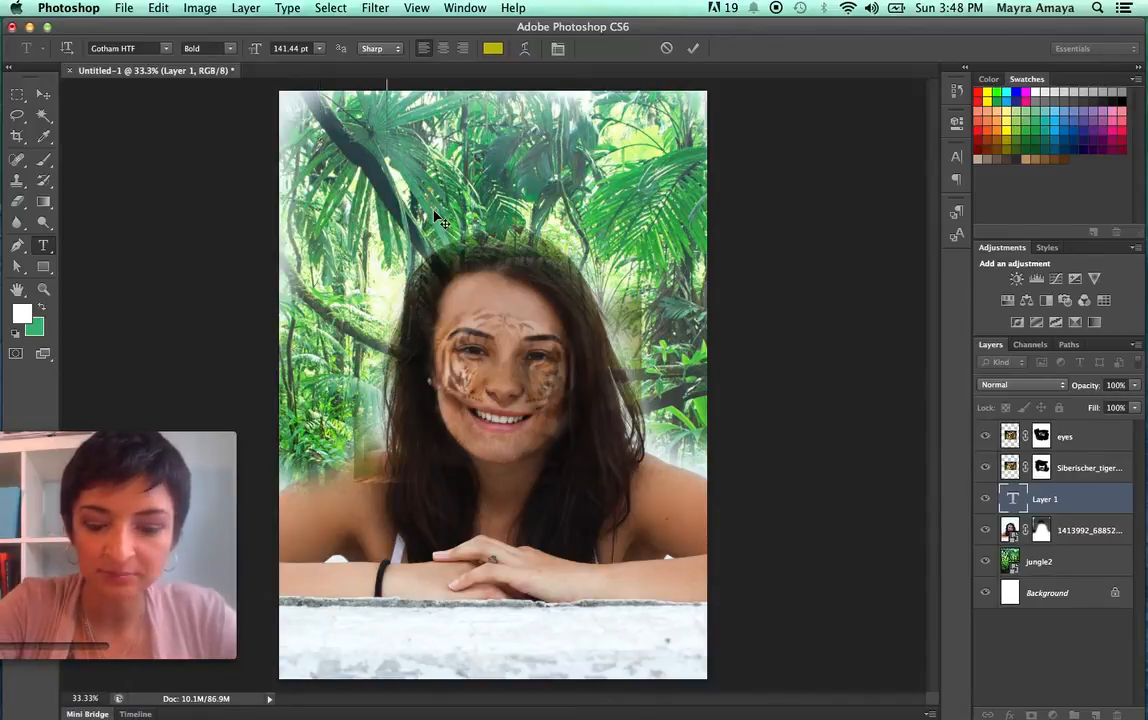
type("SCI")
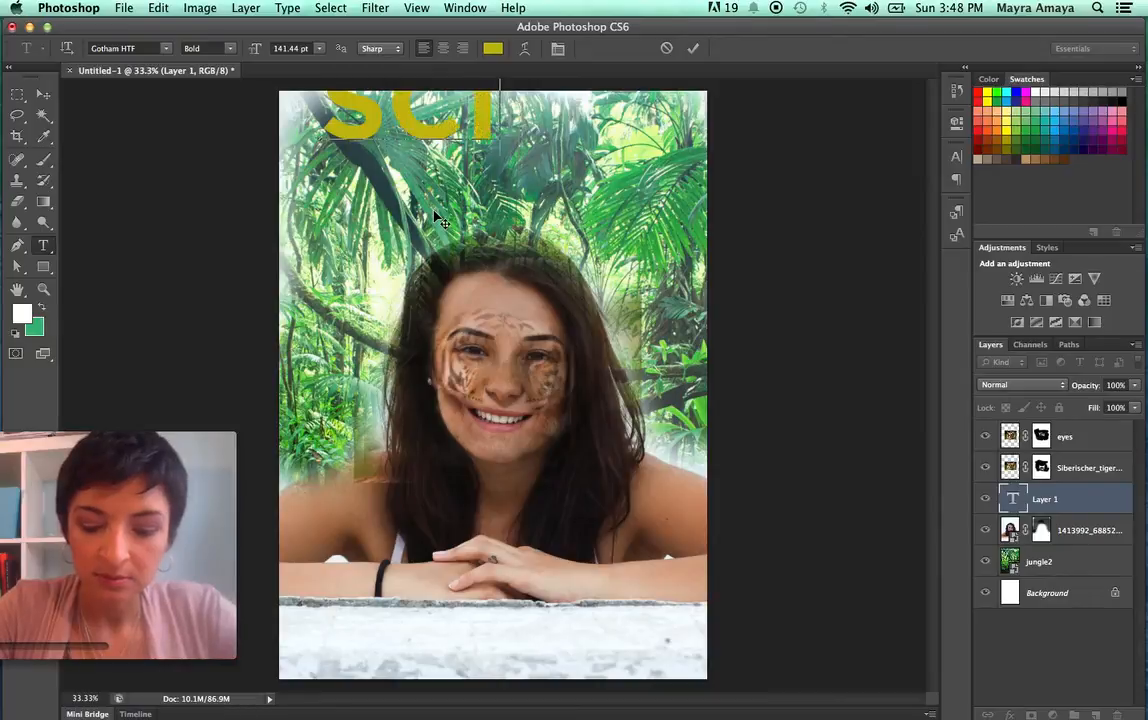
type("ENce")
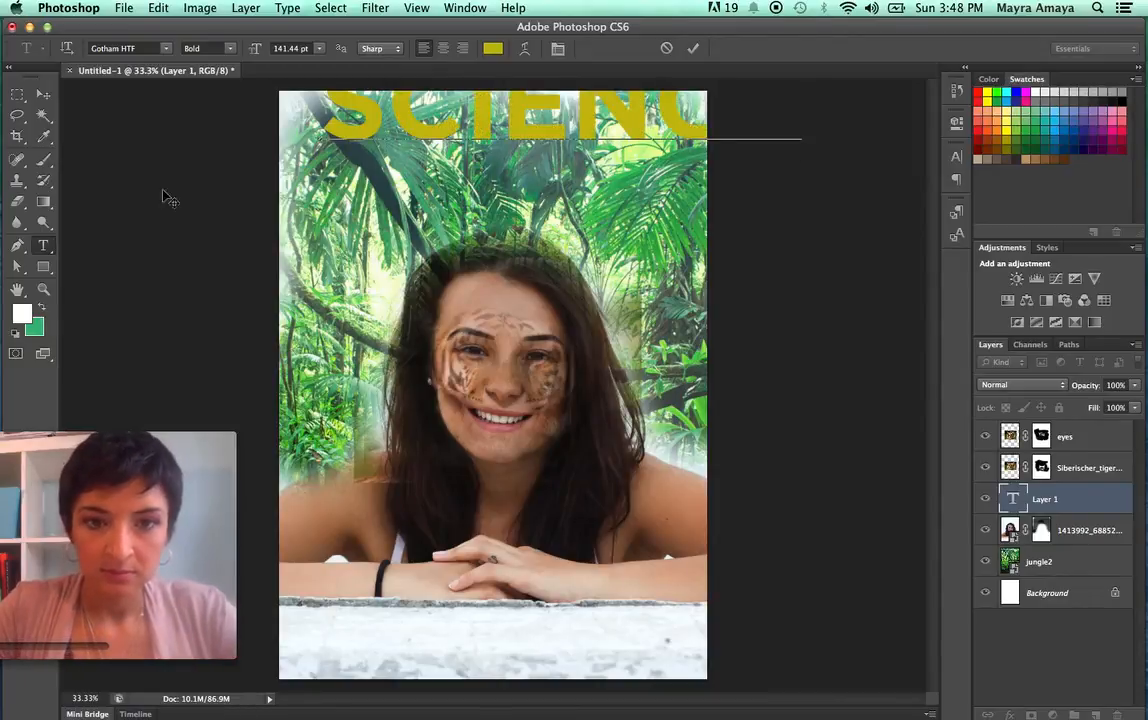
left_click(43, 93)
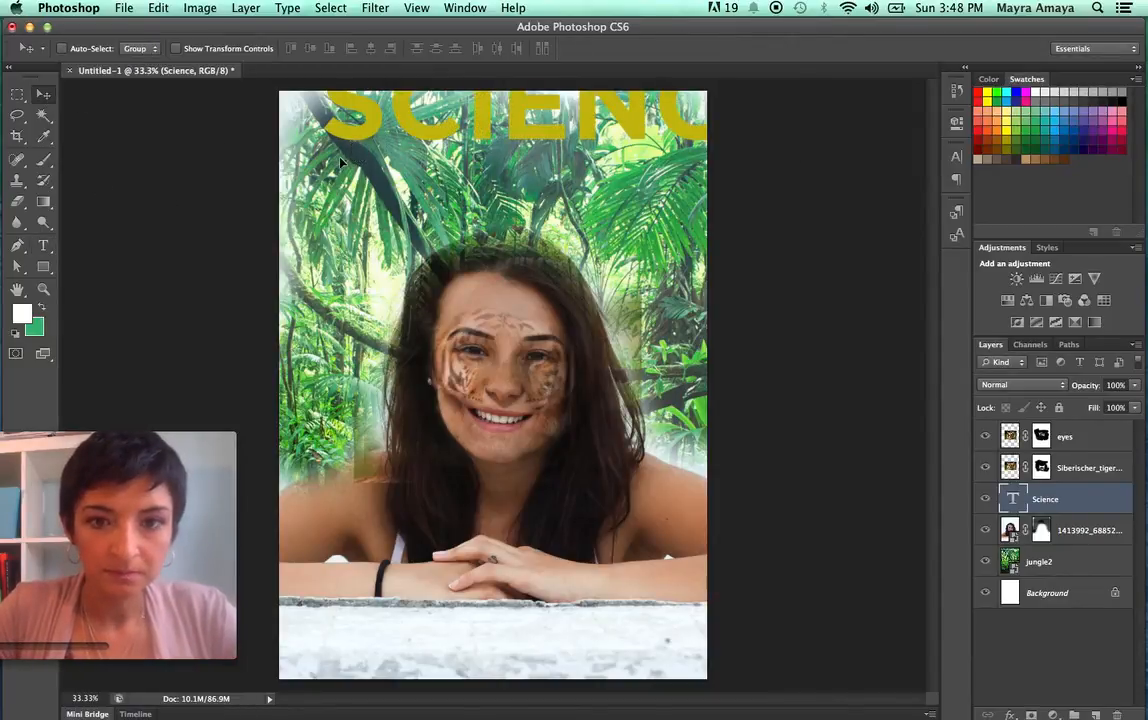
left_click_drag(340, 162, 313, 188)
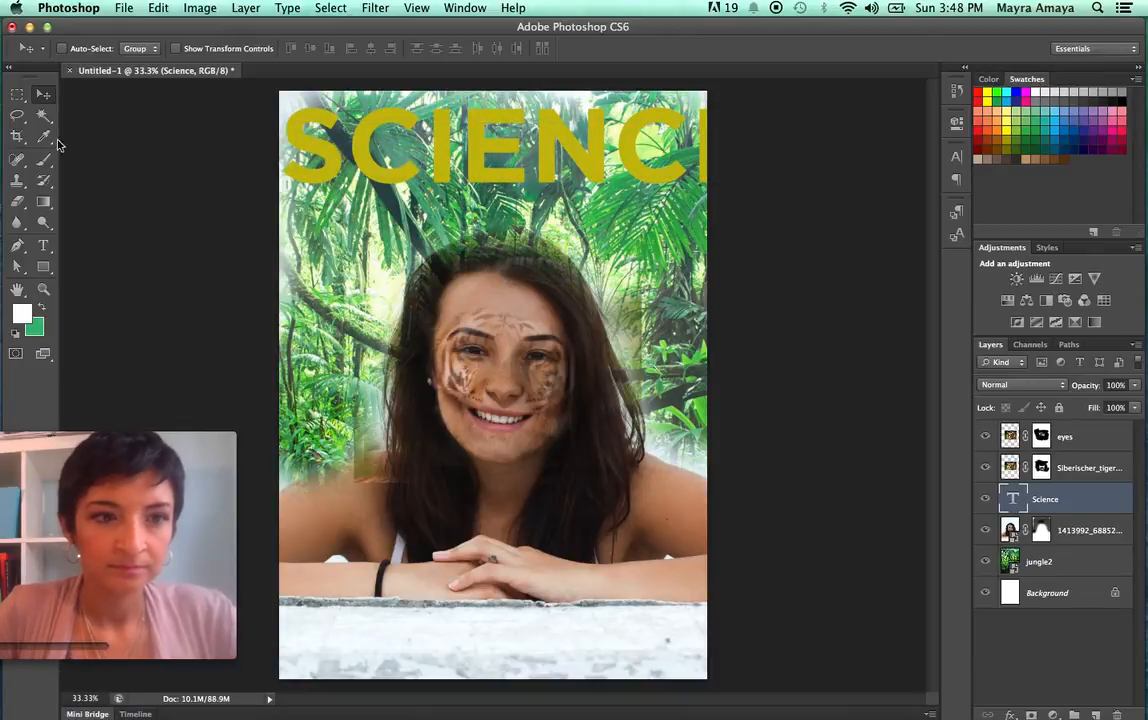
Set the "Science" title's font size to 100 pt and centre it horizontally above the woman's head.
left_click(43, 245)
double_click(310, 160)
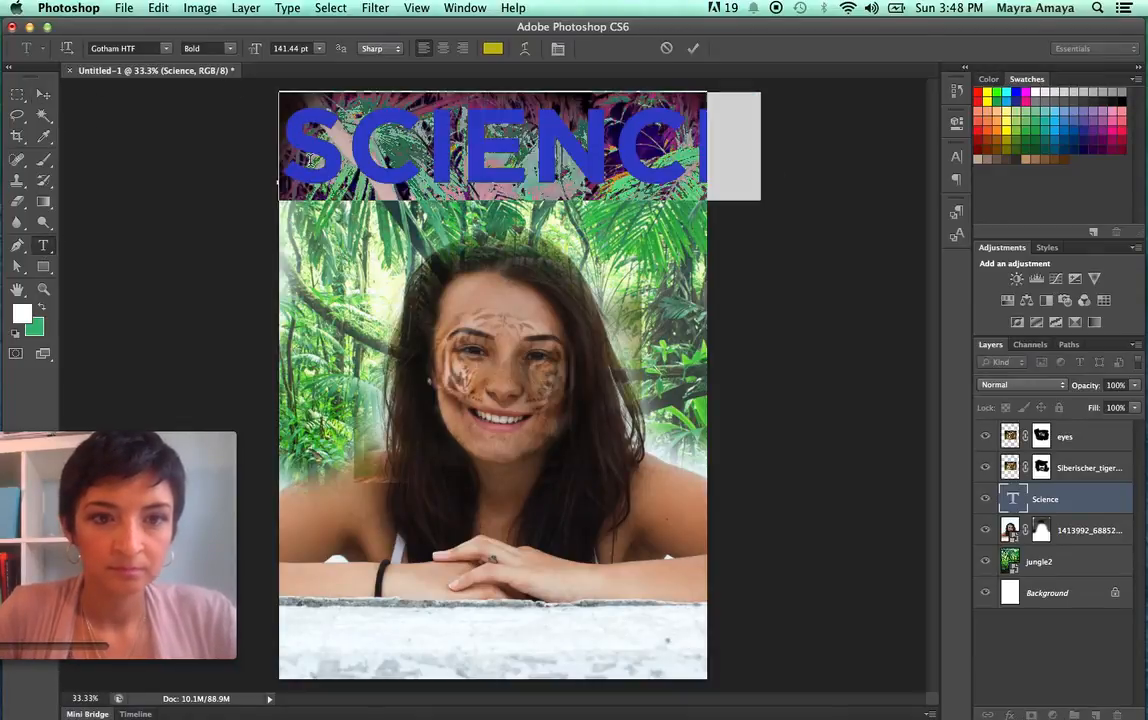
left_click(301, 46)
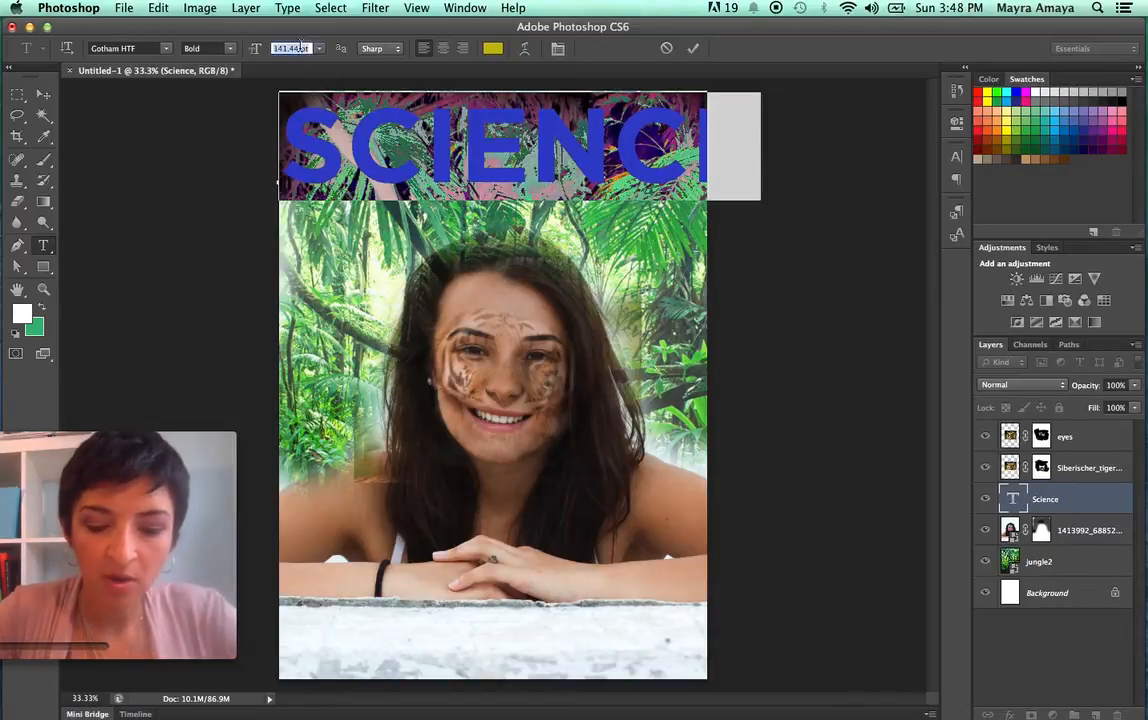
type("100")
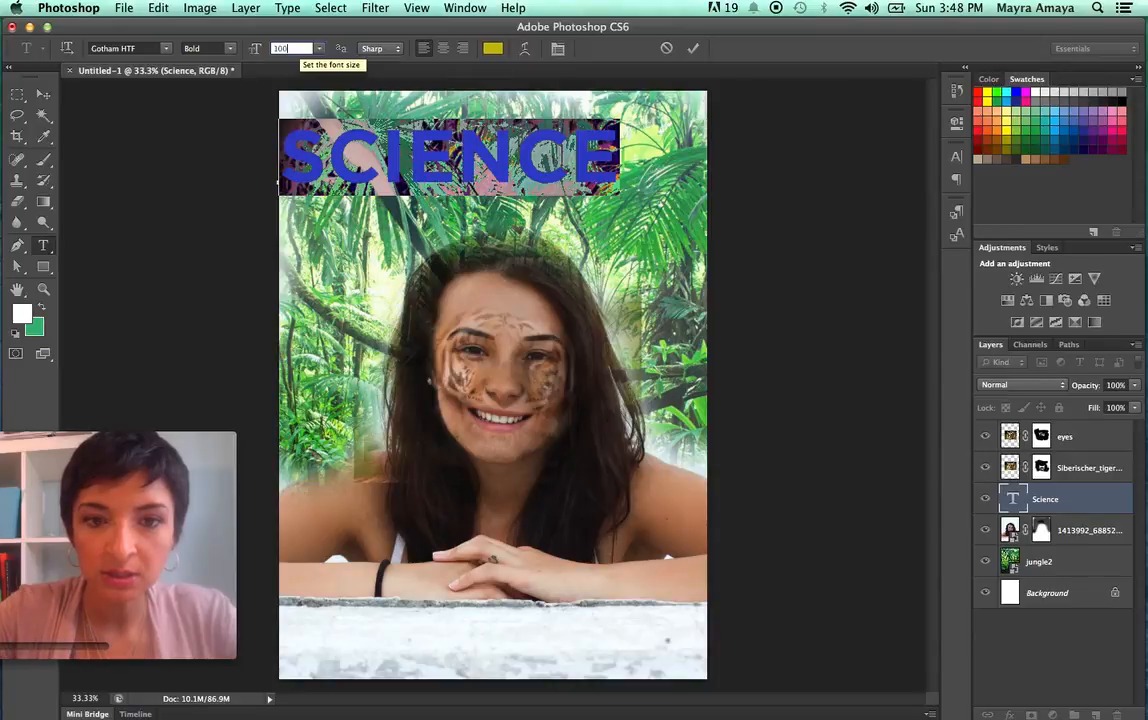
left_click(44, 94)
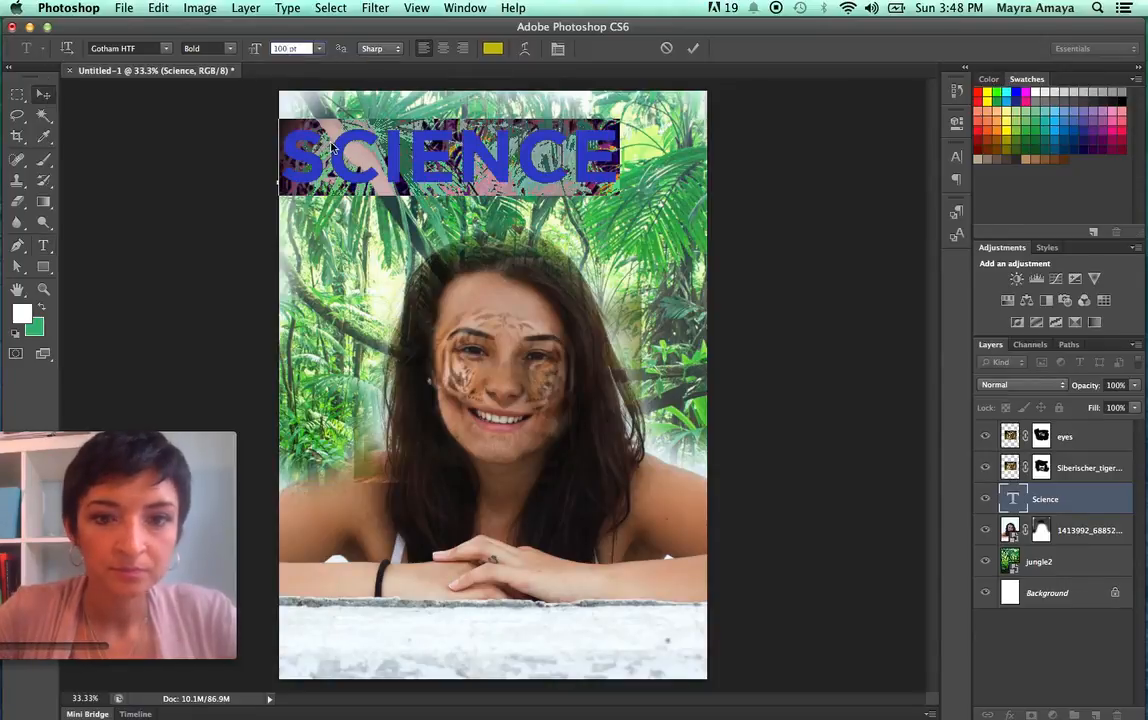
left_click_drag(377, 175, 419, 160)
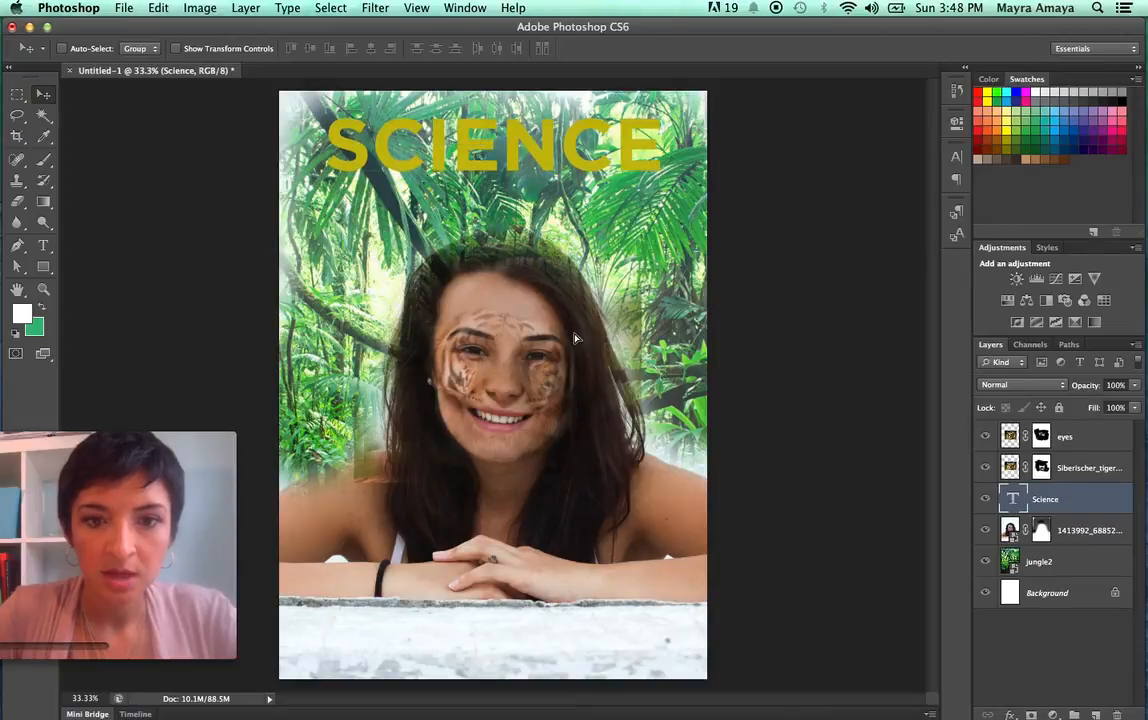
Set the foreground colour to dark brown #2d1804 with the Type tool active.
left_click(43, 246)
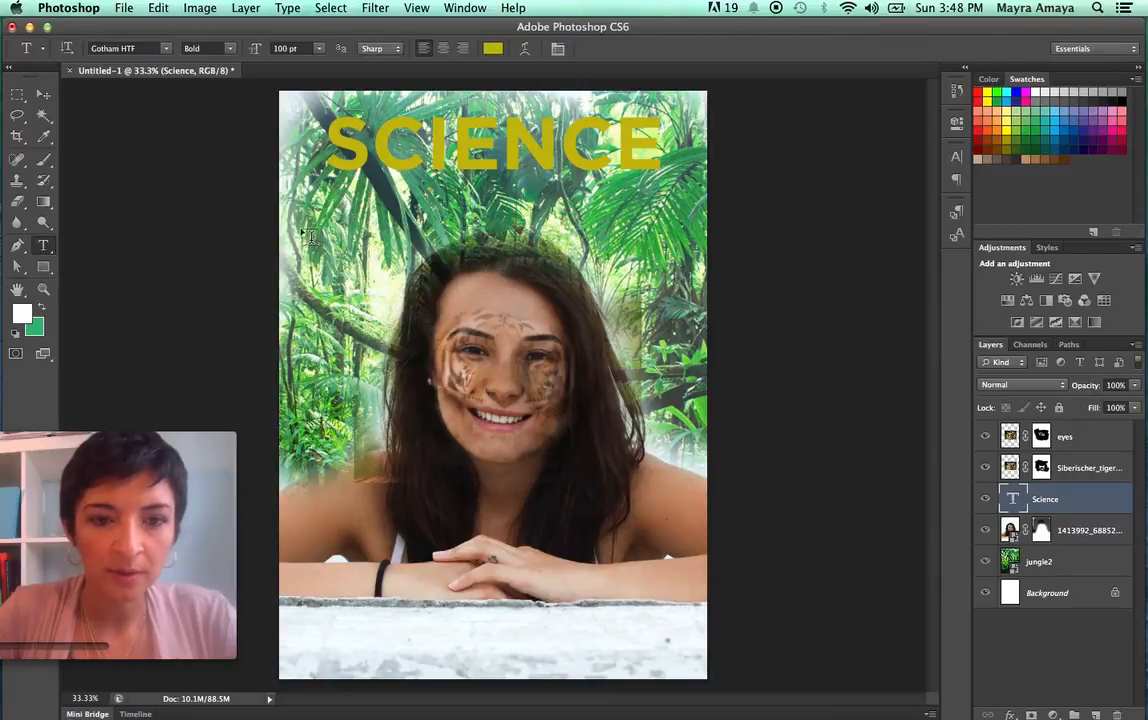
left_click(30, 320)
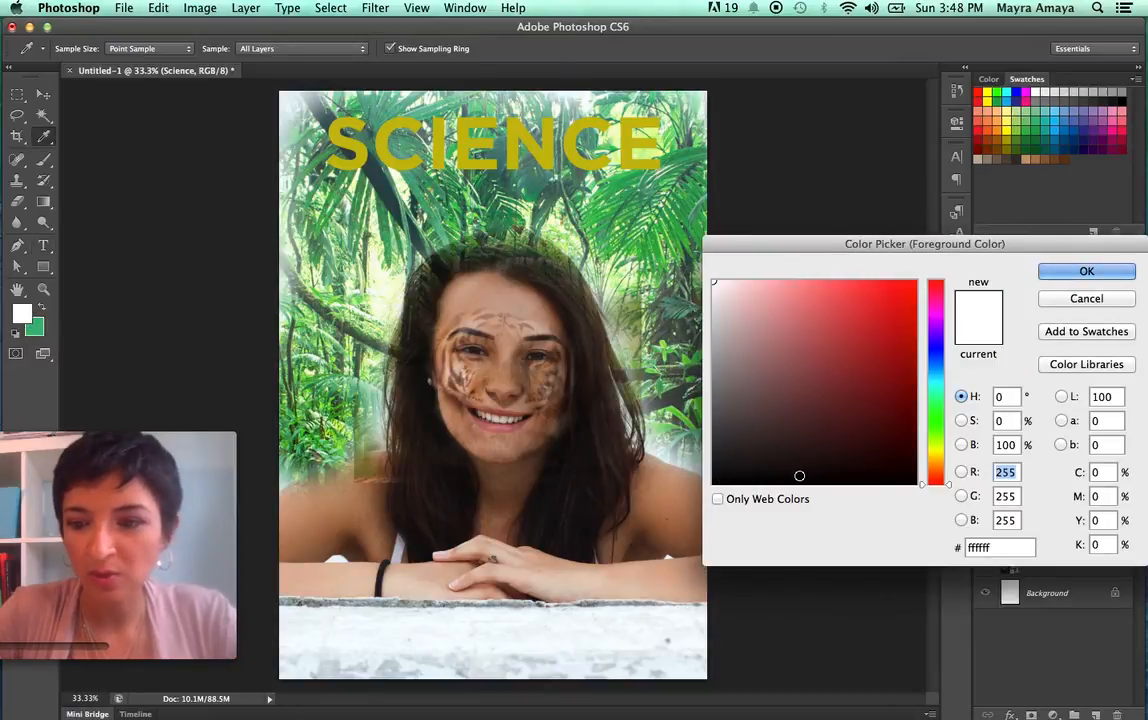
left_click(798, 476)
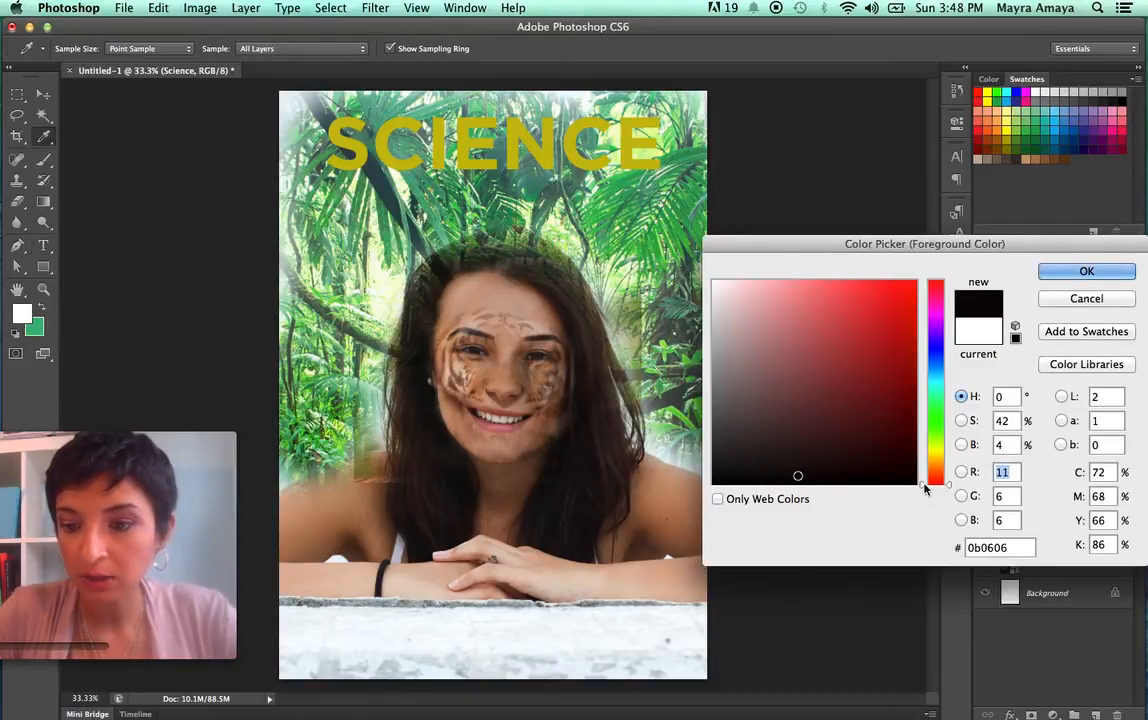
left_click_drag(927, 477, 928, 468)
left_click(896, 448)
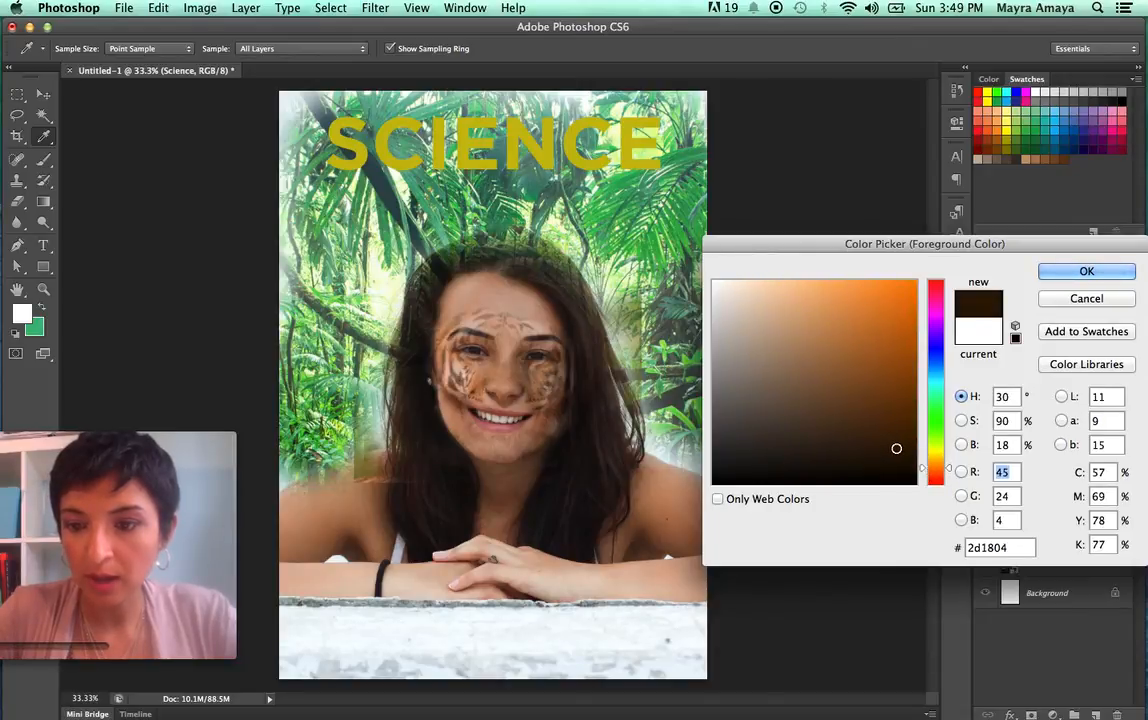
left_click(1087, 271)
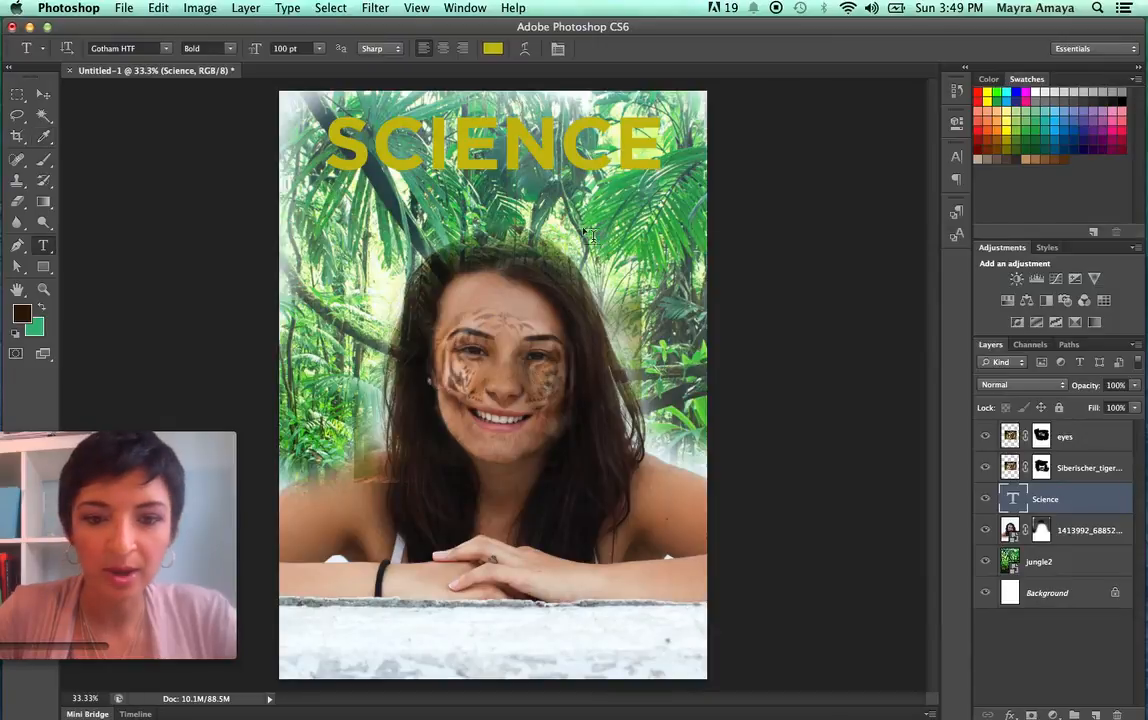
Start a new text layer below the title's left end and set its text colour to dark brown #2a1703.
left_click(296, 252)
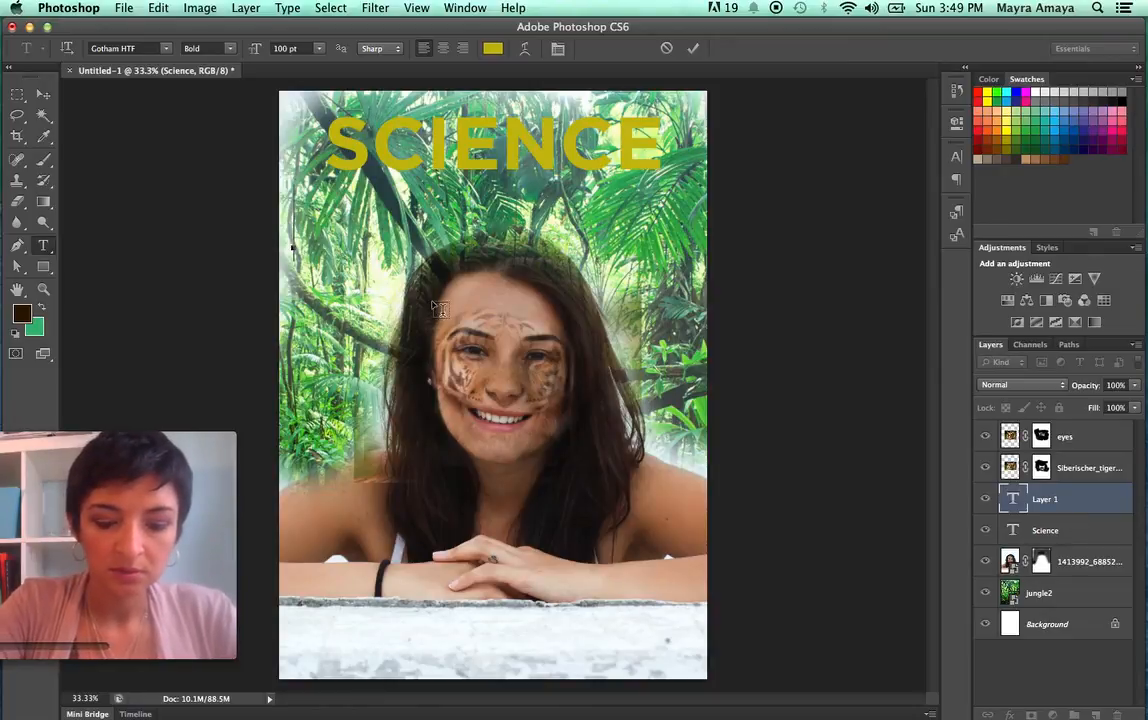
type("S")
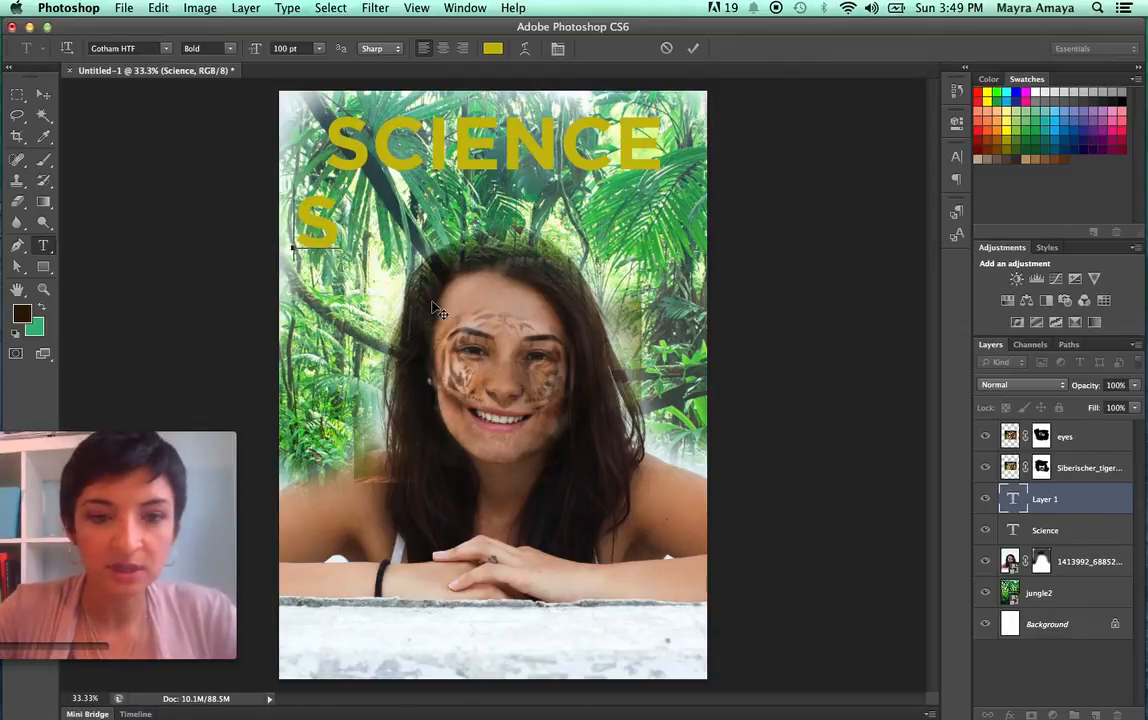
key("BackSpace")
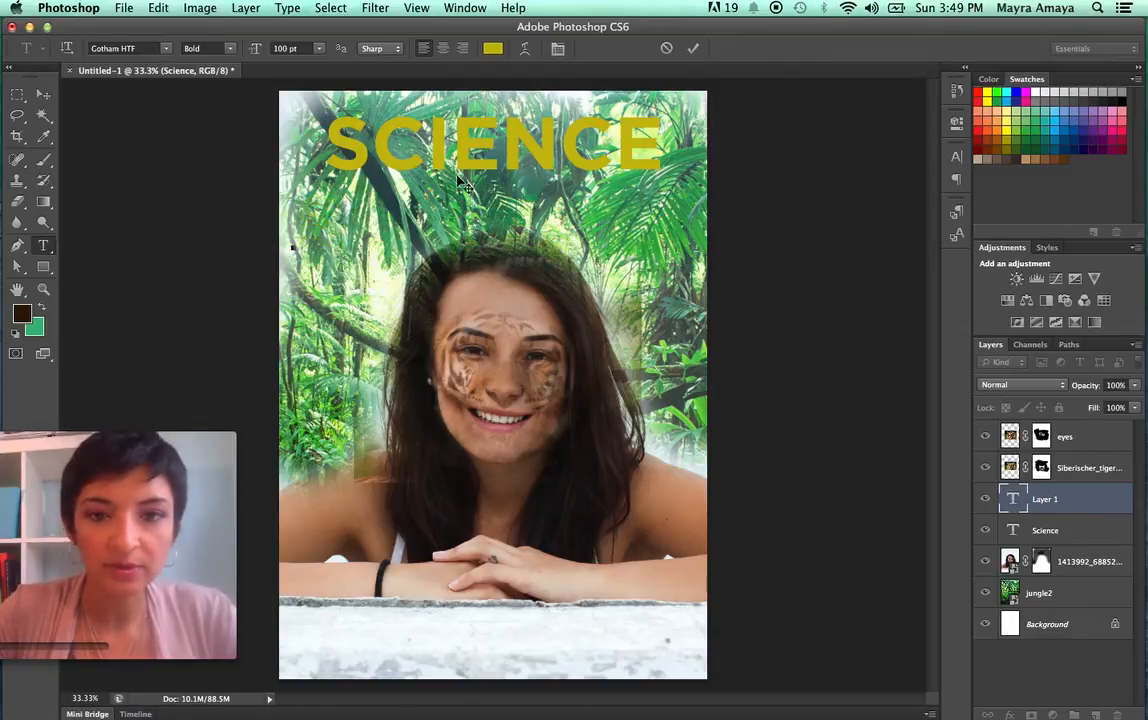
left_click(493, 49)
left_click(907, 457)
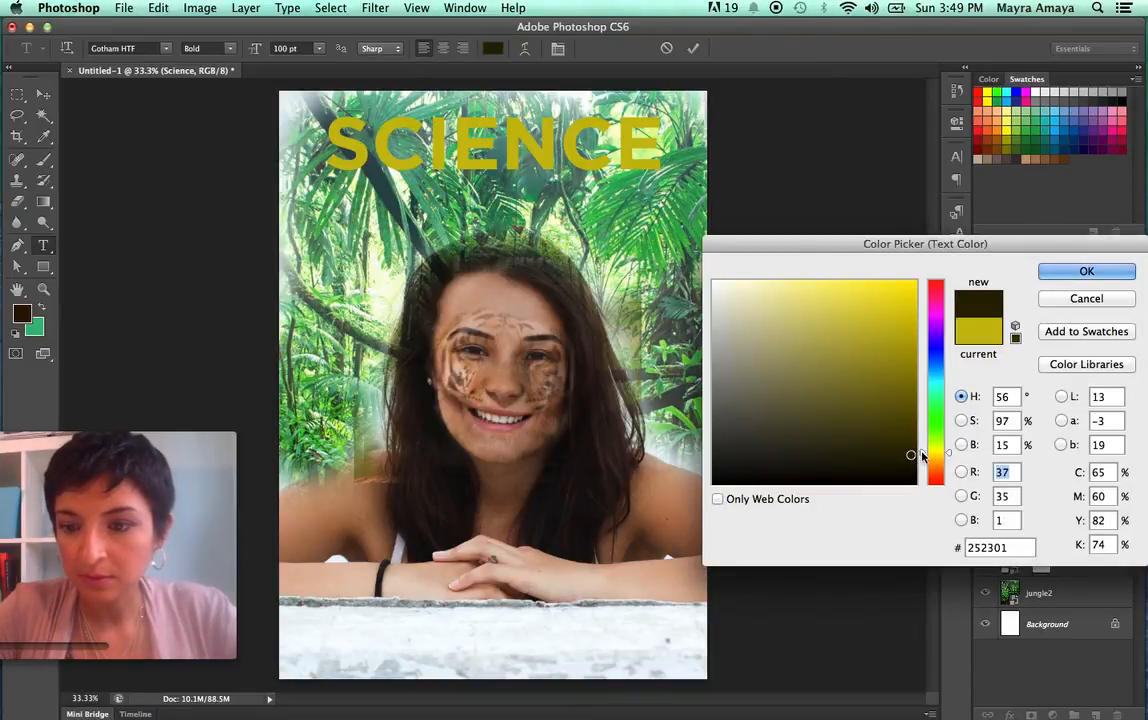
left_click_drag(922, 457, 923, 467)
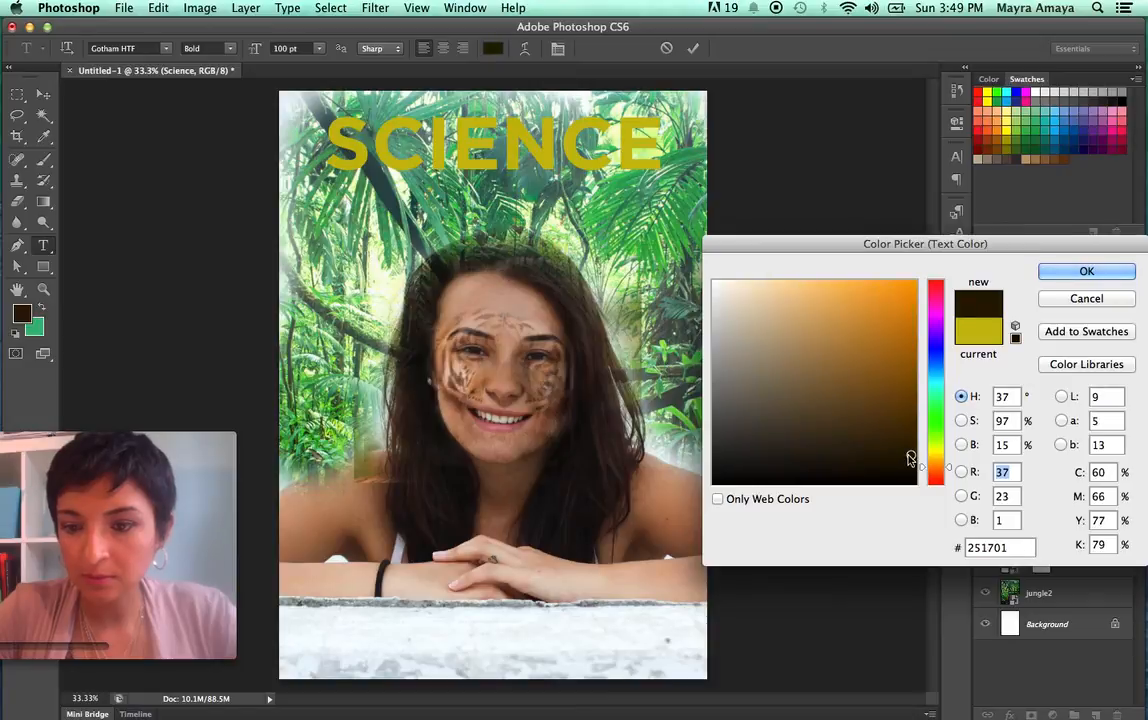
left_click(904, 451)
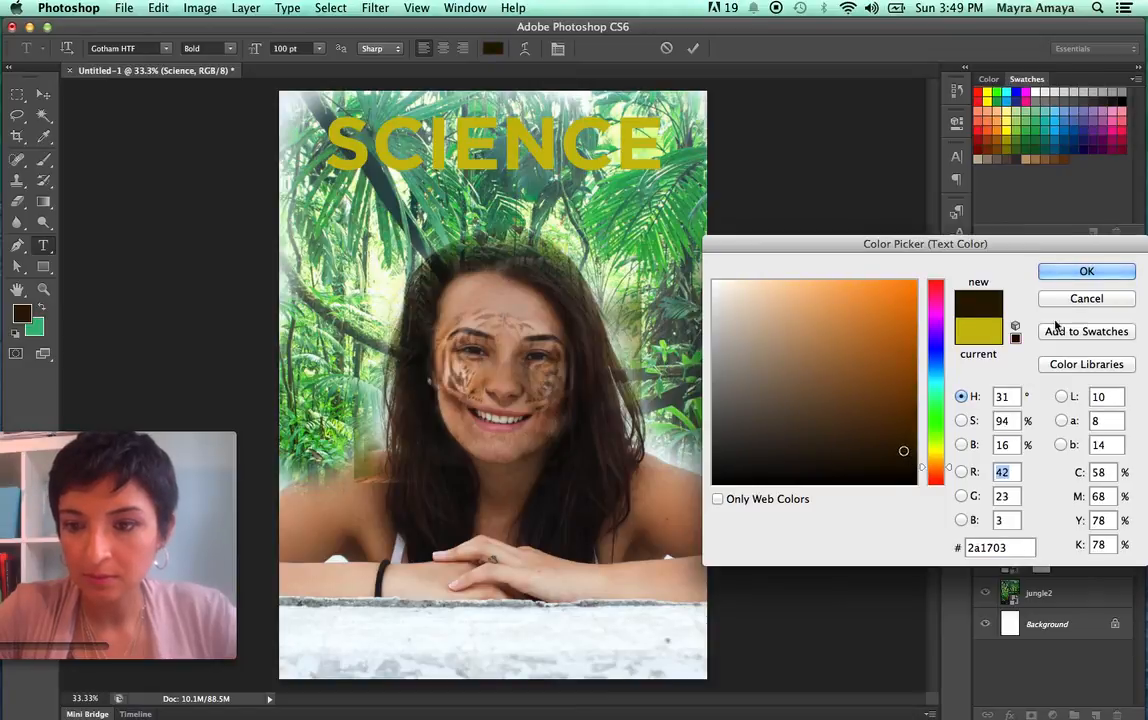
left_click(1087, 273)
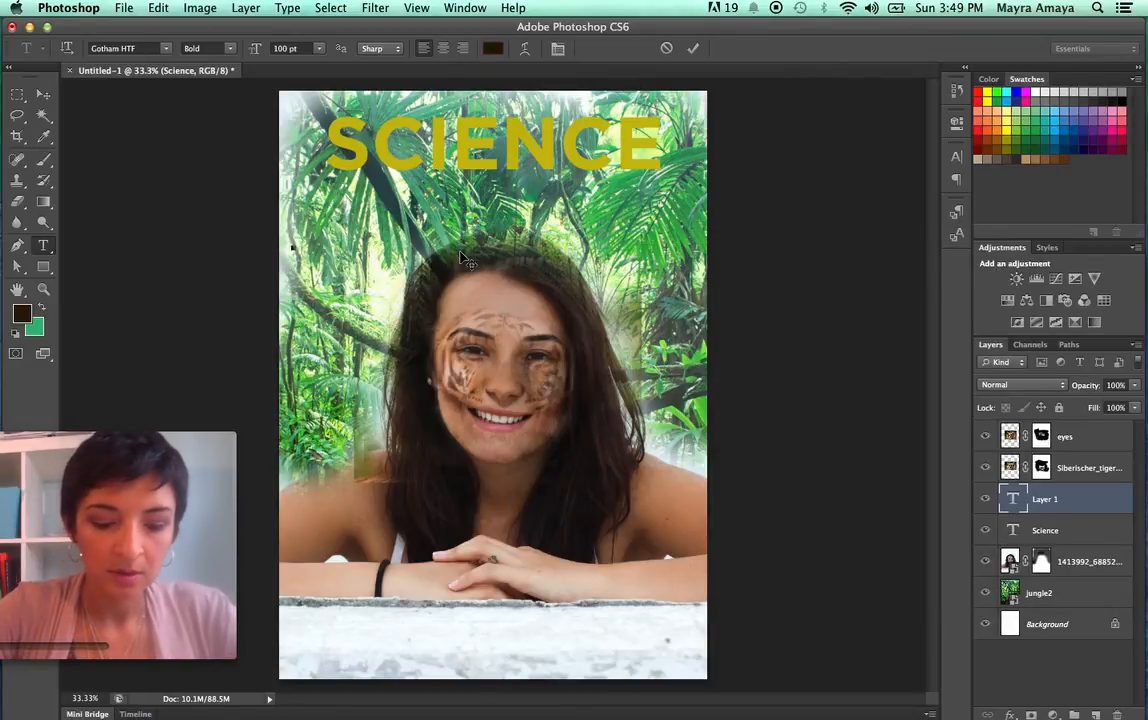
Set the font size to 30 pt and enter "Article 1", "see page" and "44" on three lines.
left_click(320, 50)
left_click(302, 173)
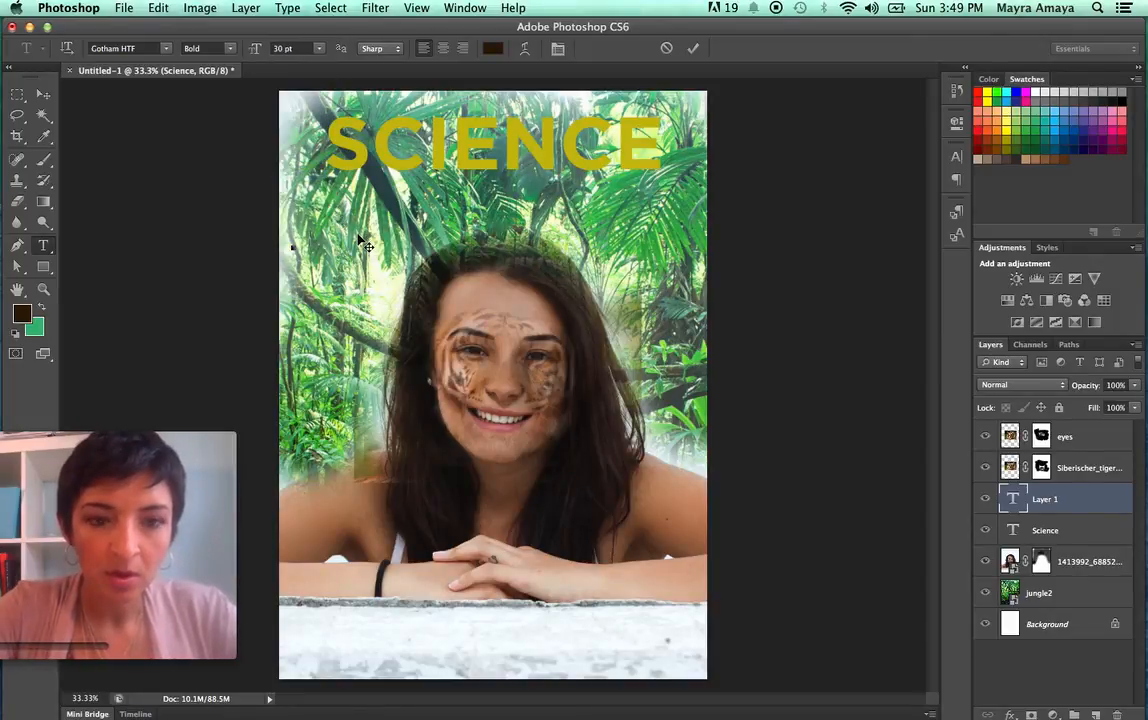
type("A")
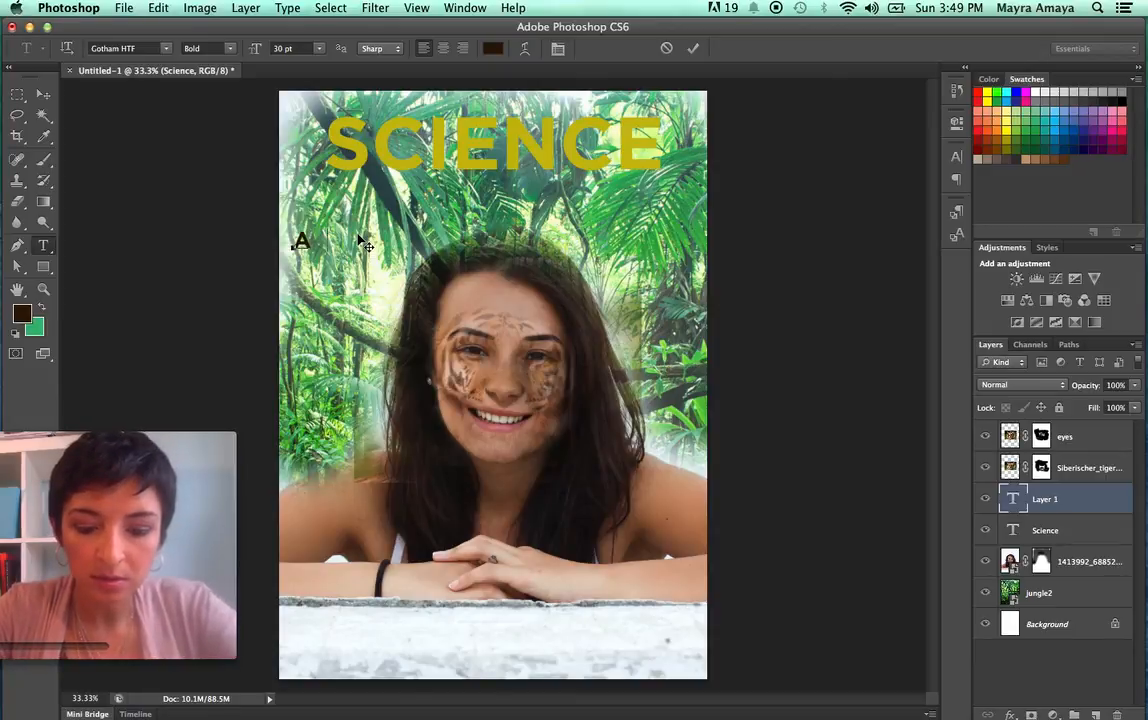
type("RTICLE")
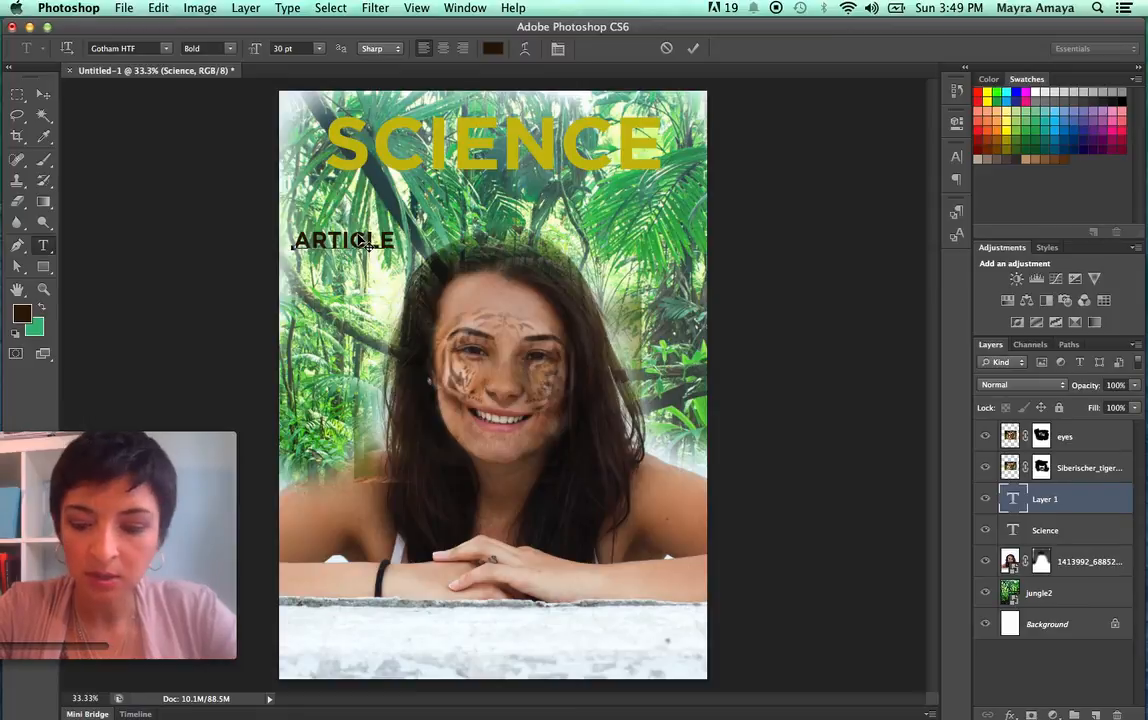
type(" 1")
key("Return")
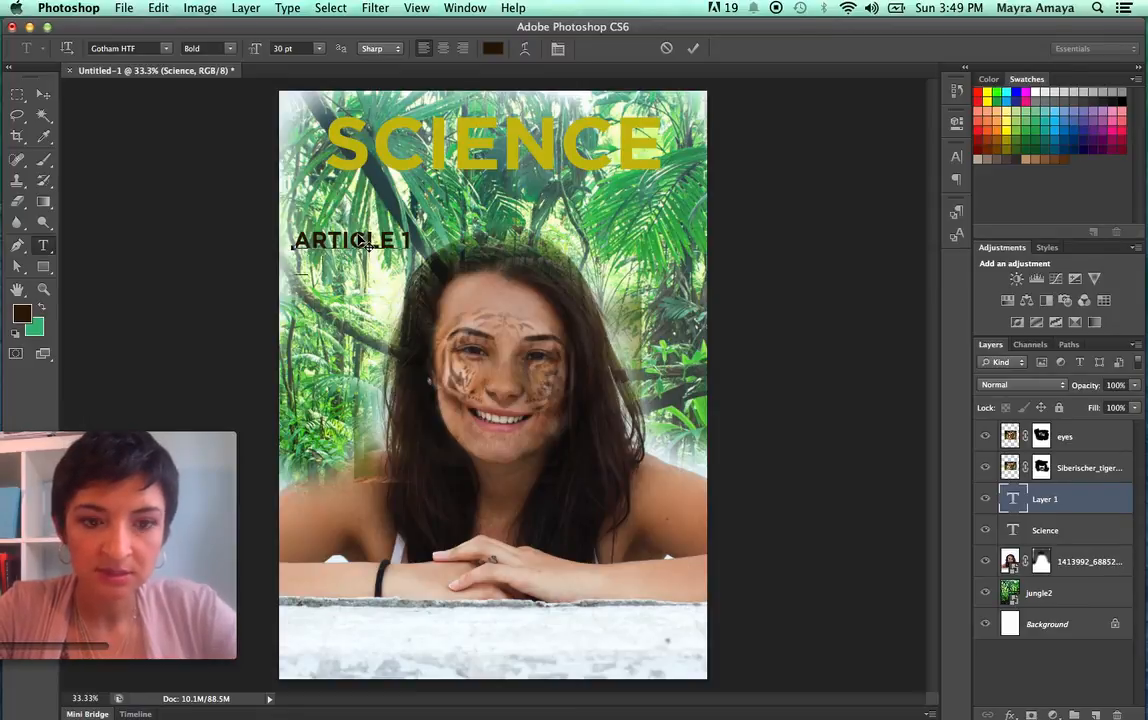
type("SEE")
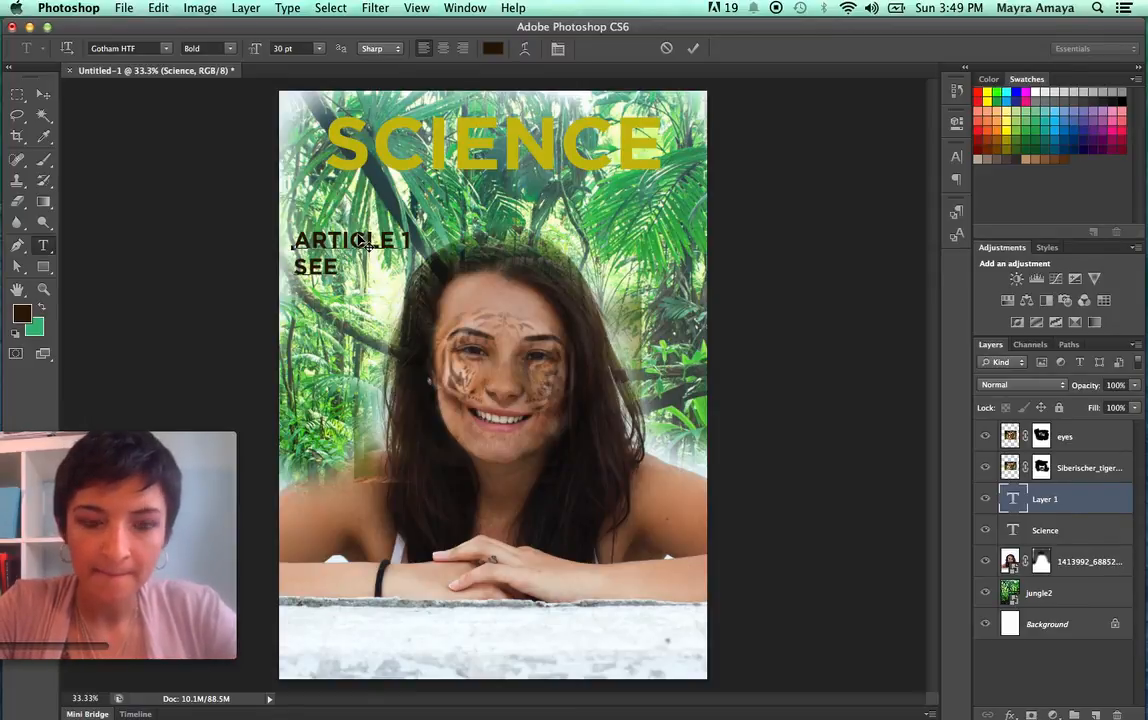
type(" PA")
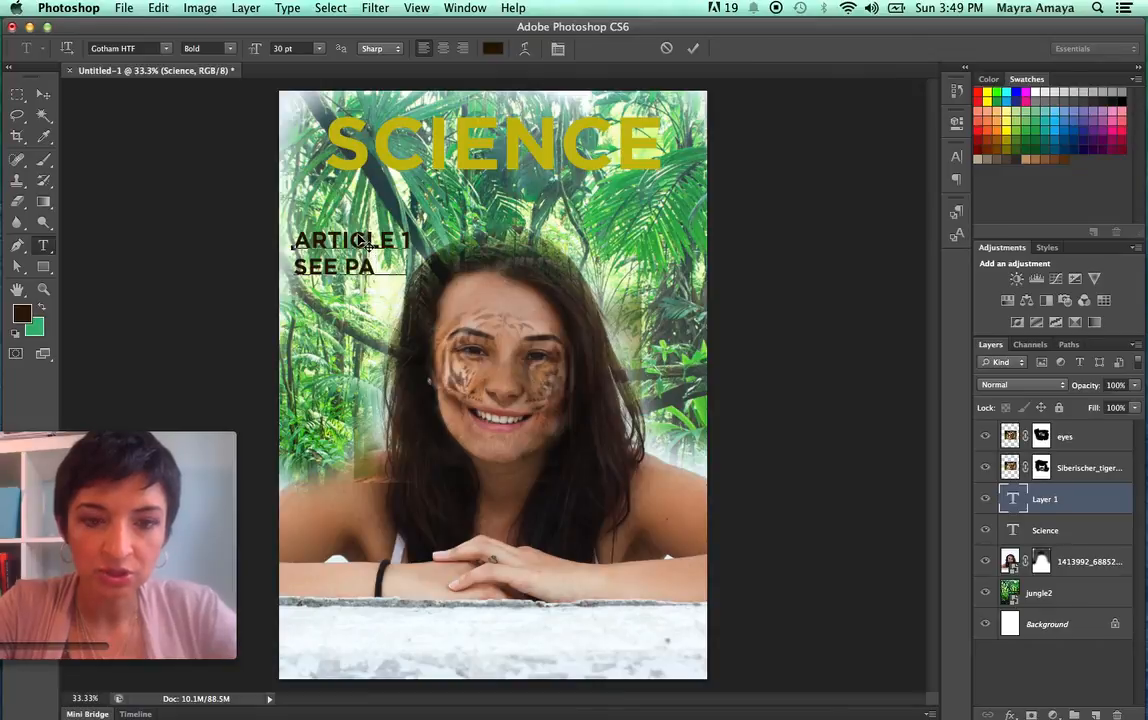
type("GE")
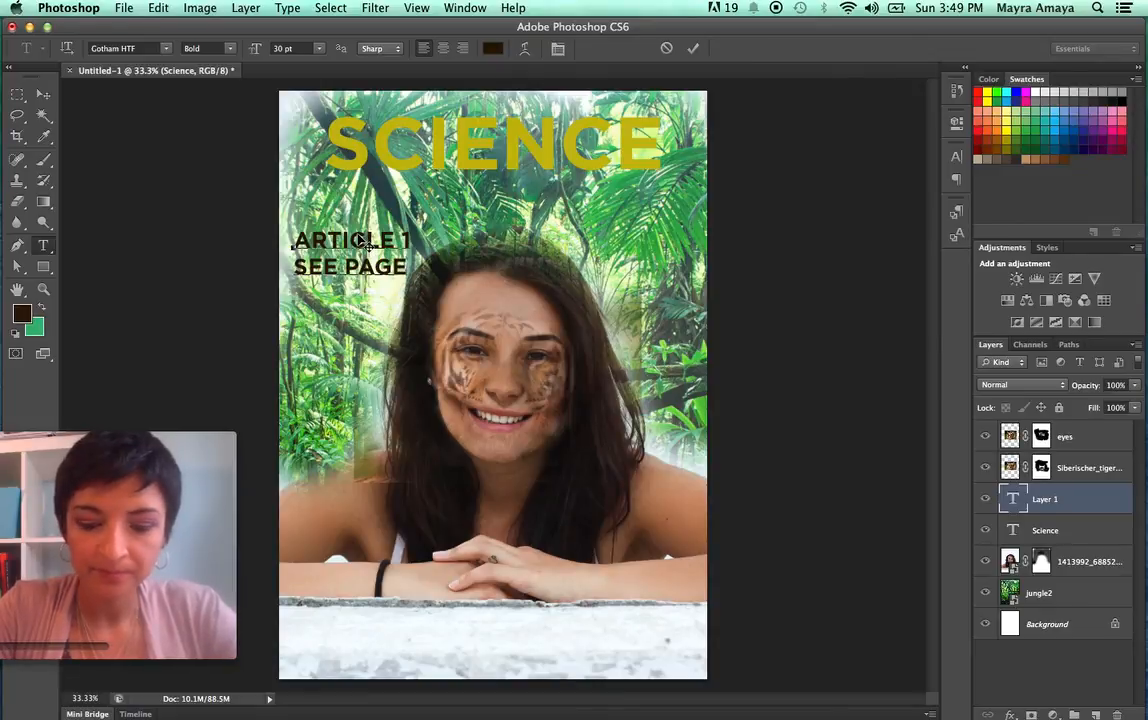
key("Return")
type("44")
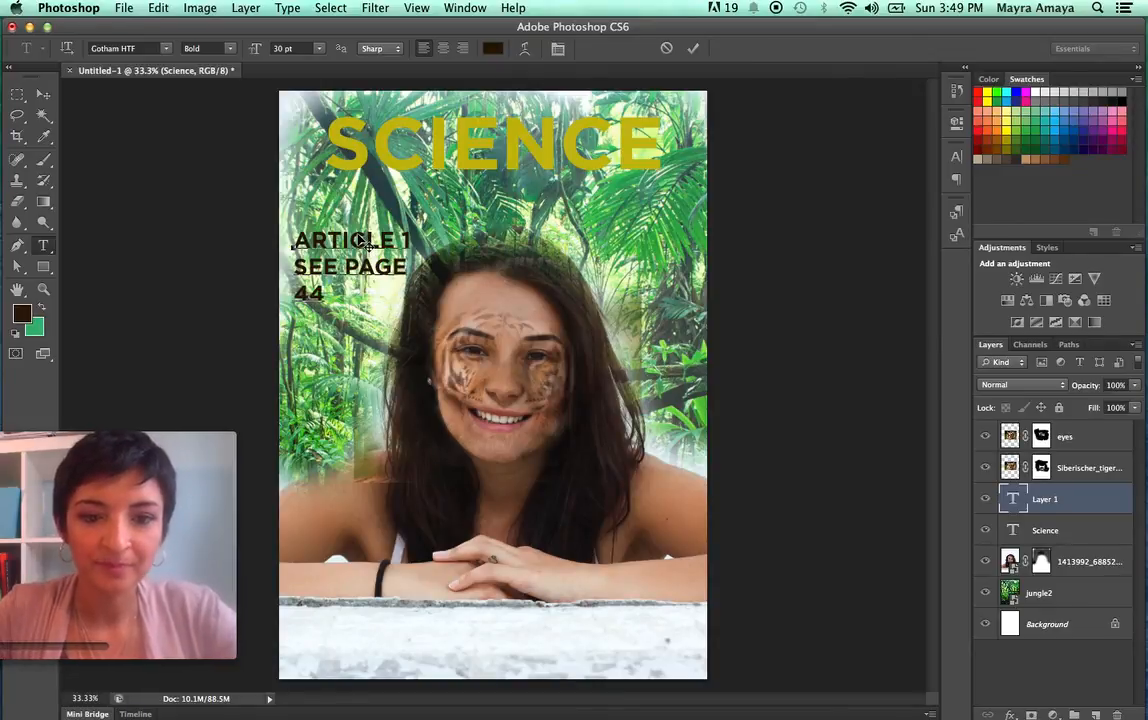
Nudge the article text up and left, duplicate it, and place the copy on the white ledge below the woman's arms.
left_click(43, 93)
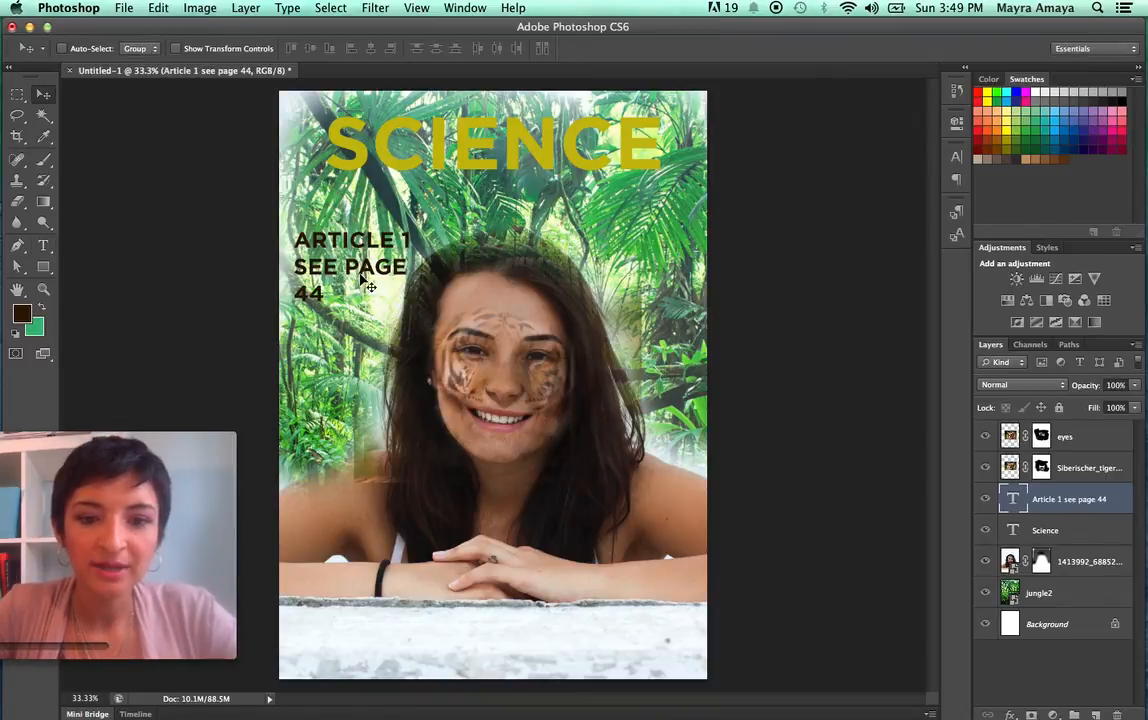
left_click_drag(352, 232, 622, 254)
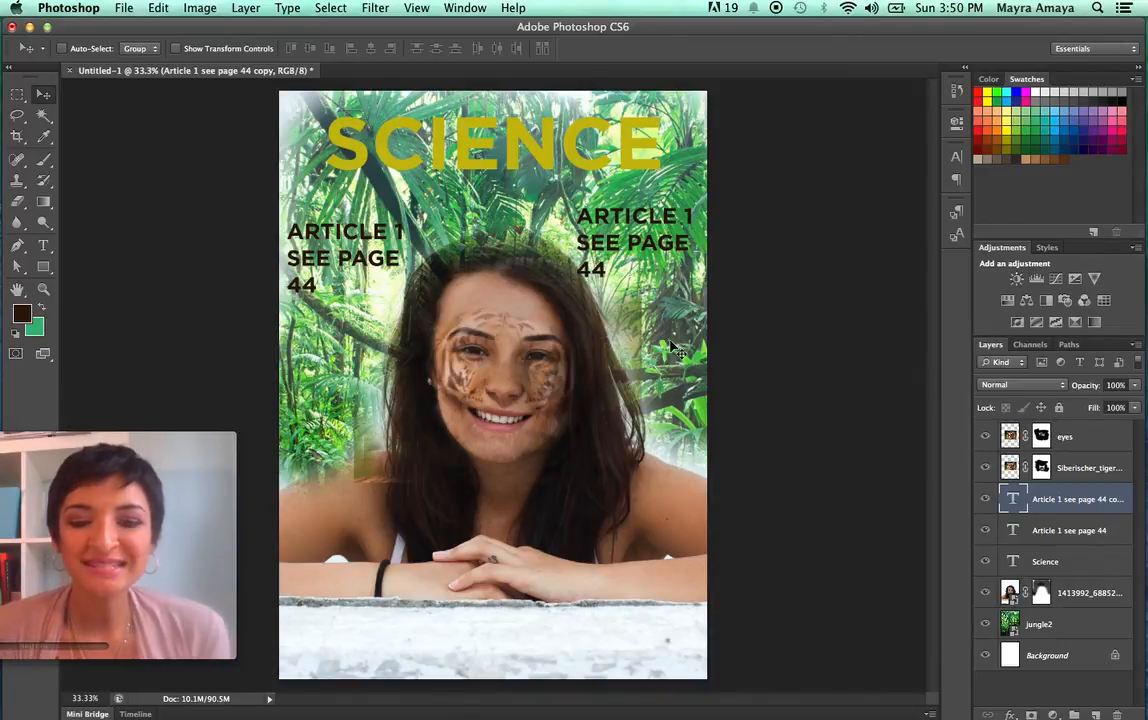
left_click_drag(605, 266, 588, 640)
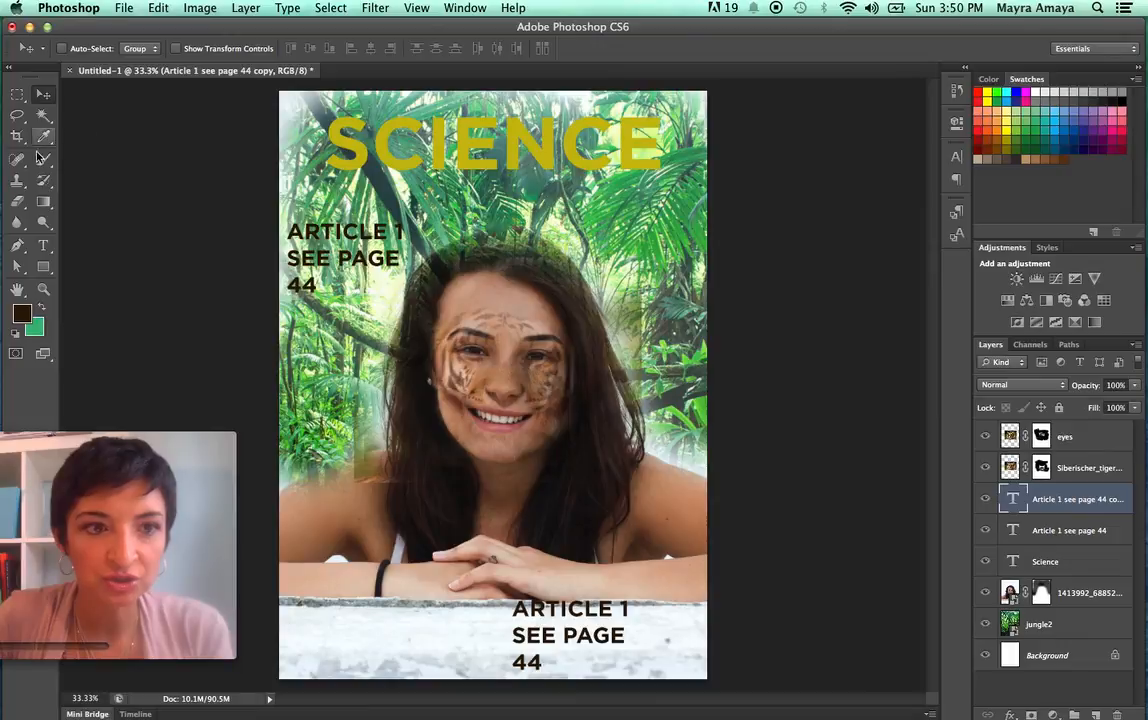
Right-align the copied article text and move it into the canvas's lower-right corner.
left_click(43, 245)
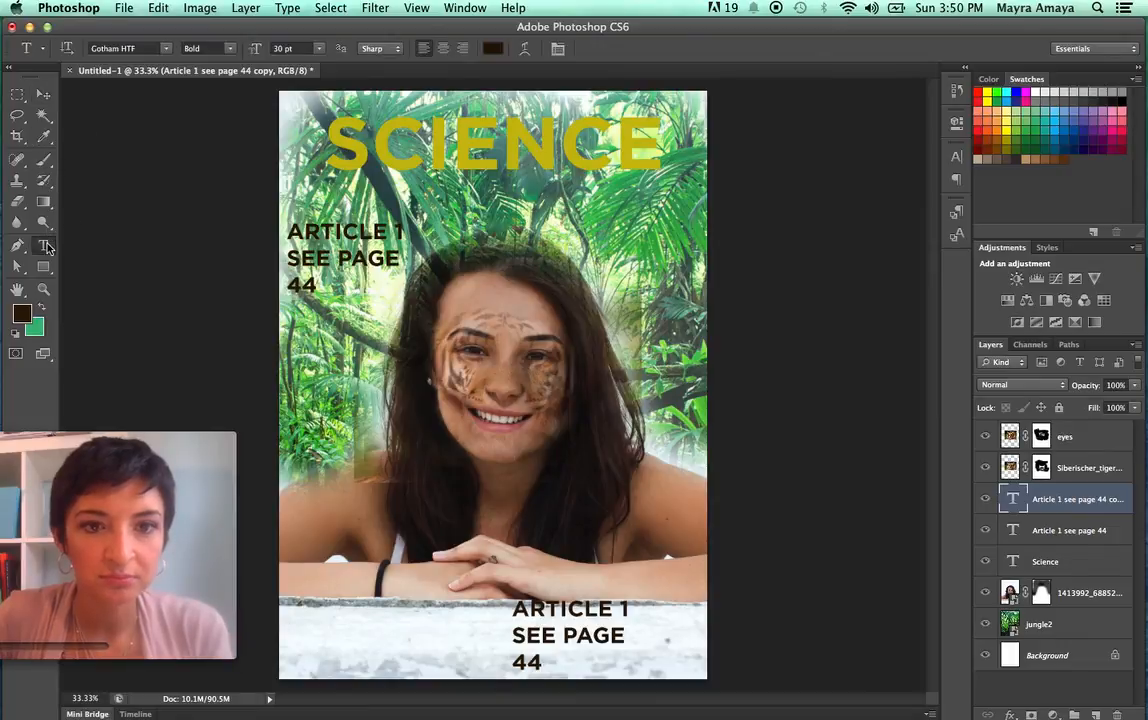
left_click(464, 50)
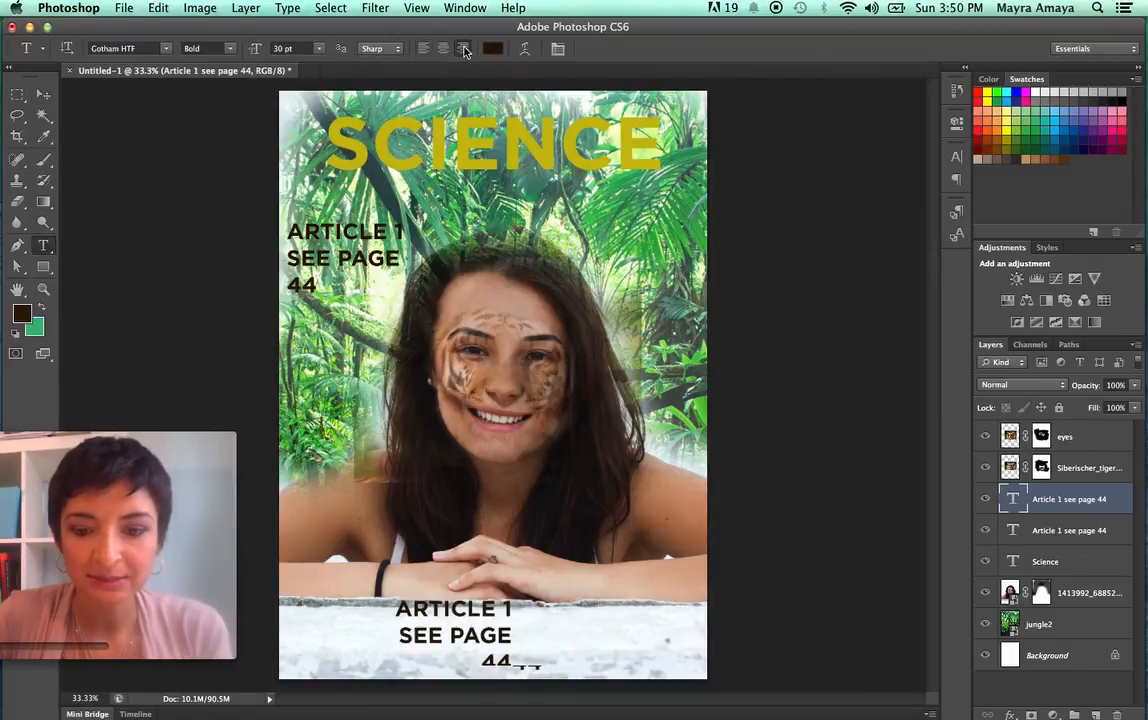
left_click(43, 93)
left_click_drag(520, 641, 691, 637)
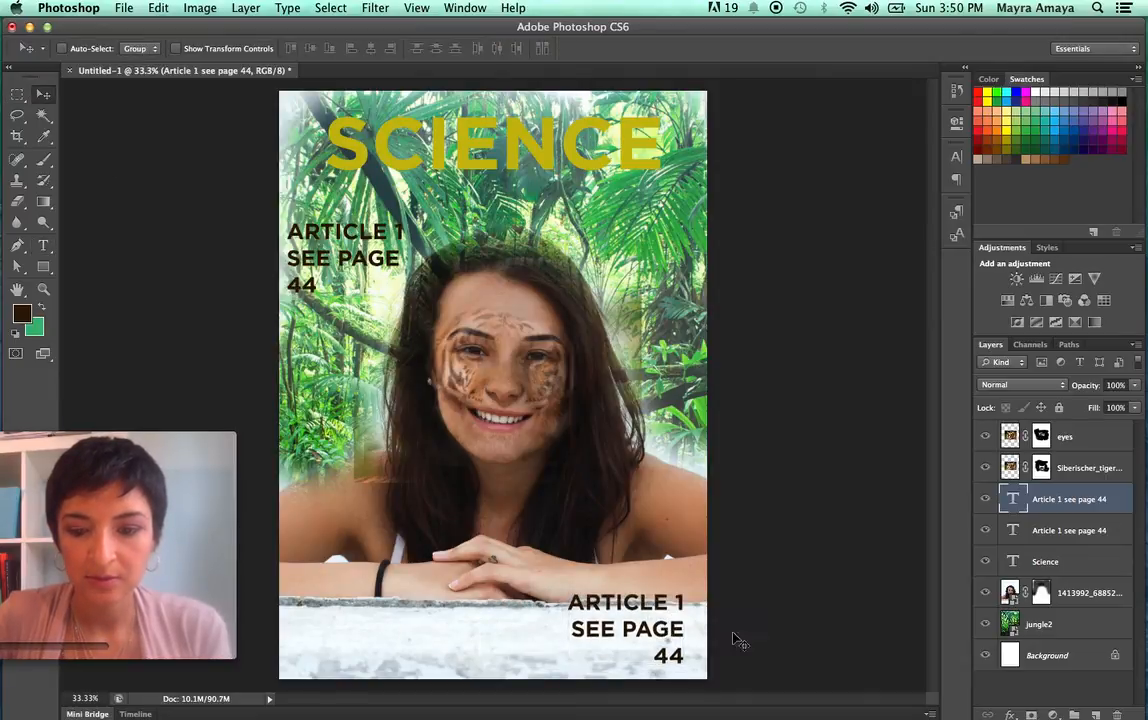